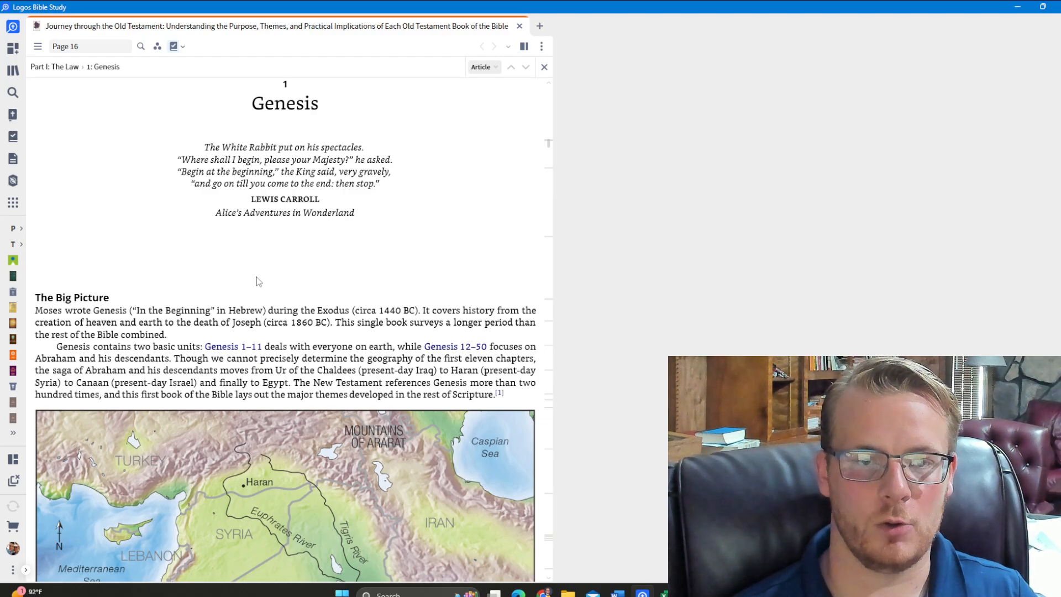
Open the Notes tool beside the book and switch it to the list of notebooks
left_click(13, 204)
left_click(13, 205)
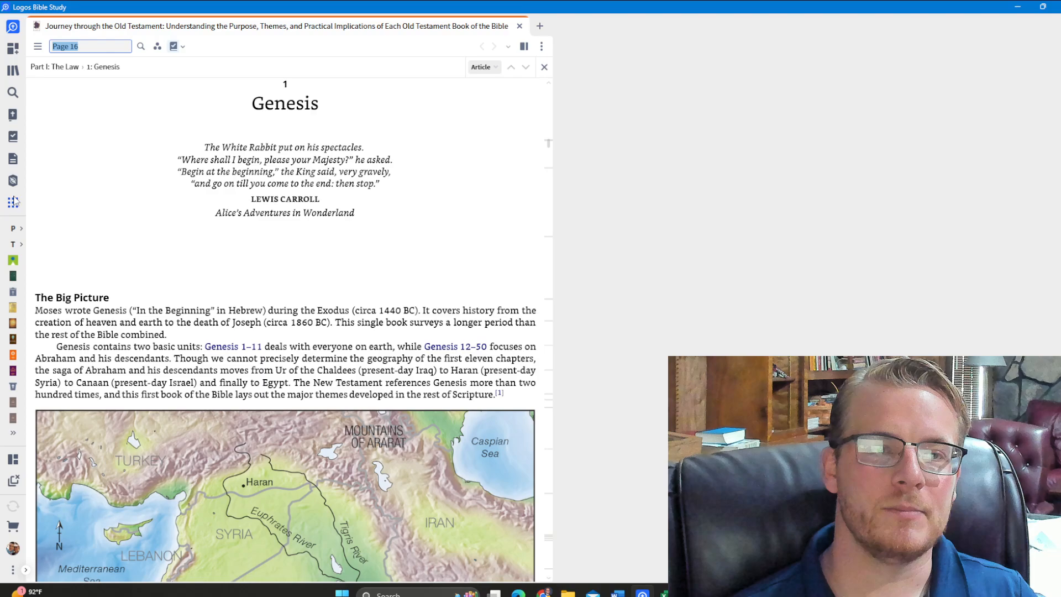
left_click(13, 205)
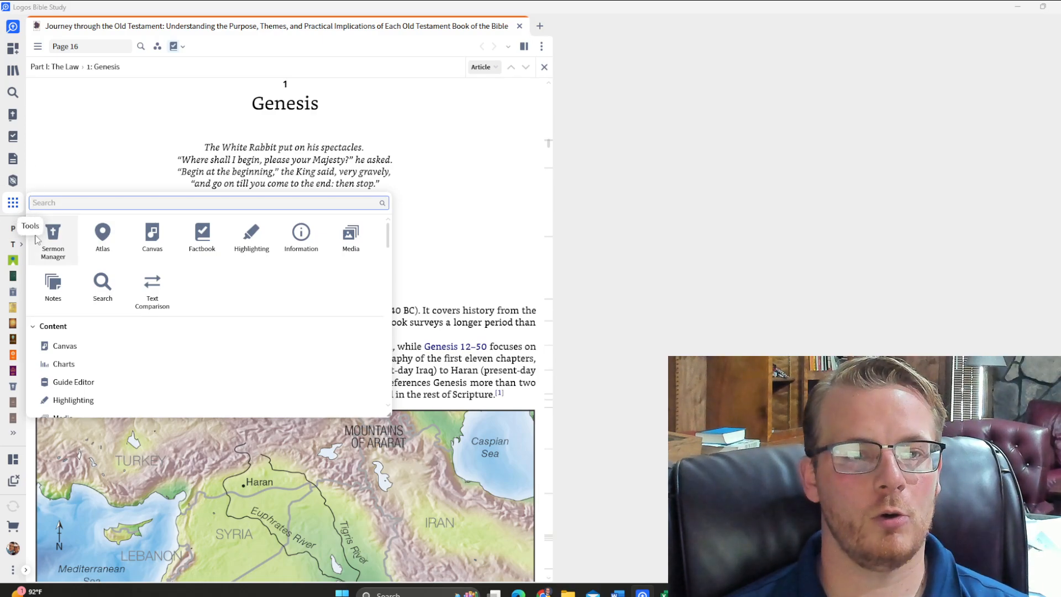
left_click(53, 285)
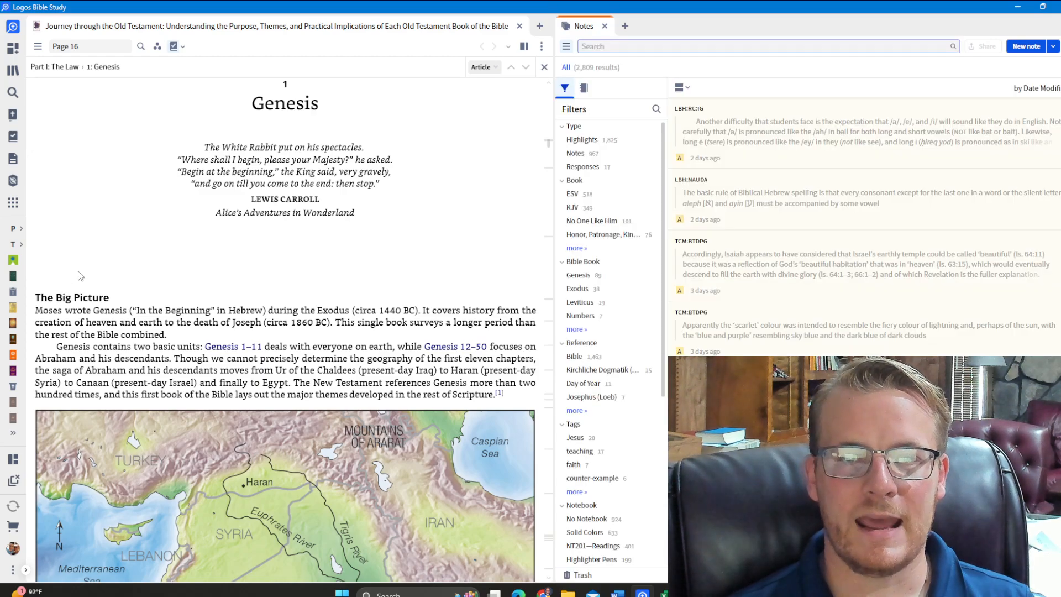
left_click(584, 89)
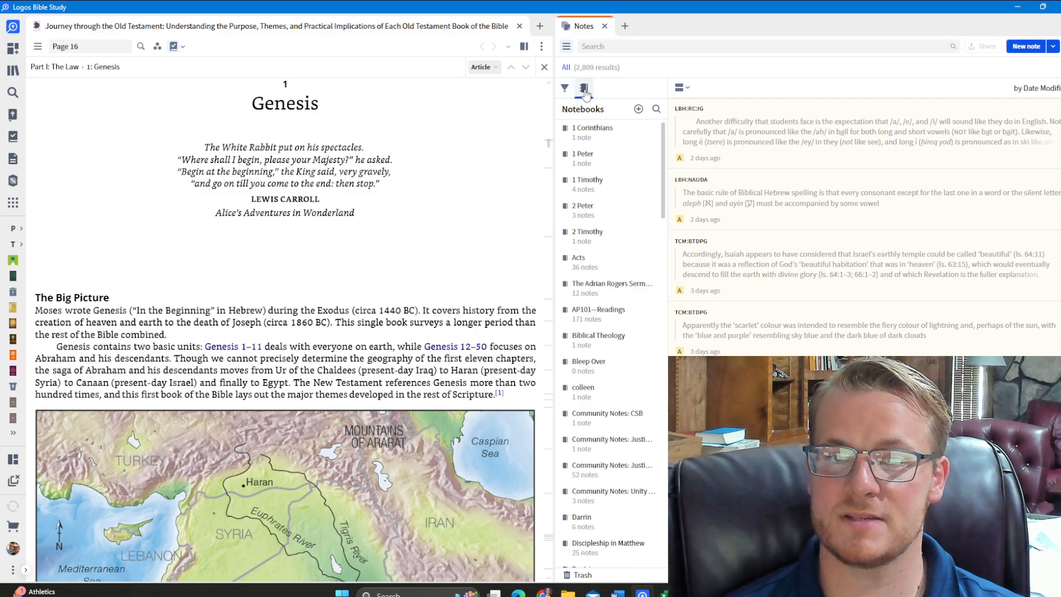
Create a new notebook named "Journey through the Old Testament"
left_click(638, 109)
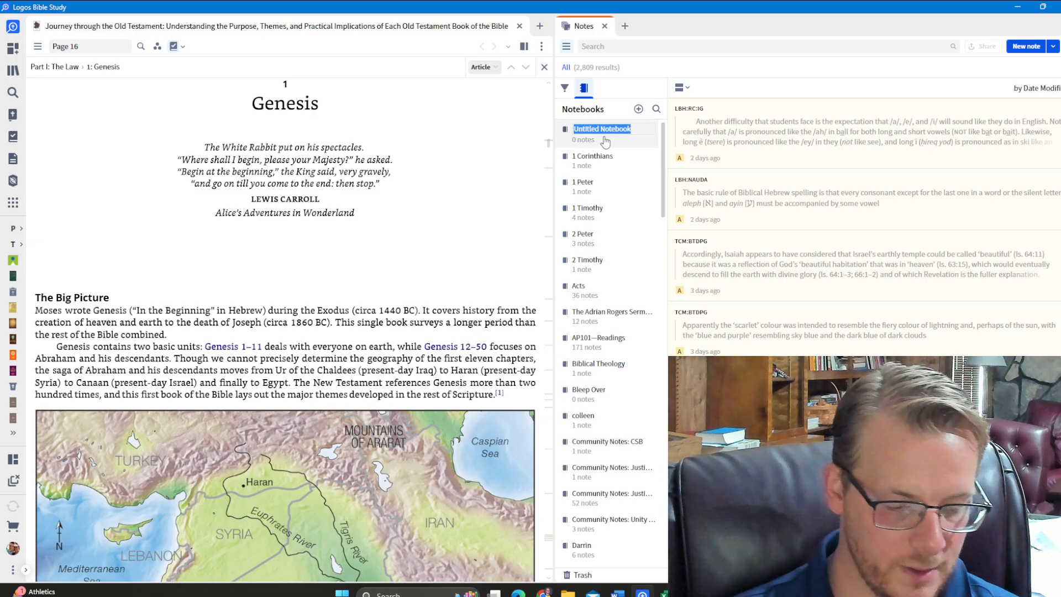
type("Joru")
key("BackSpace")
key("BackSpace")
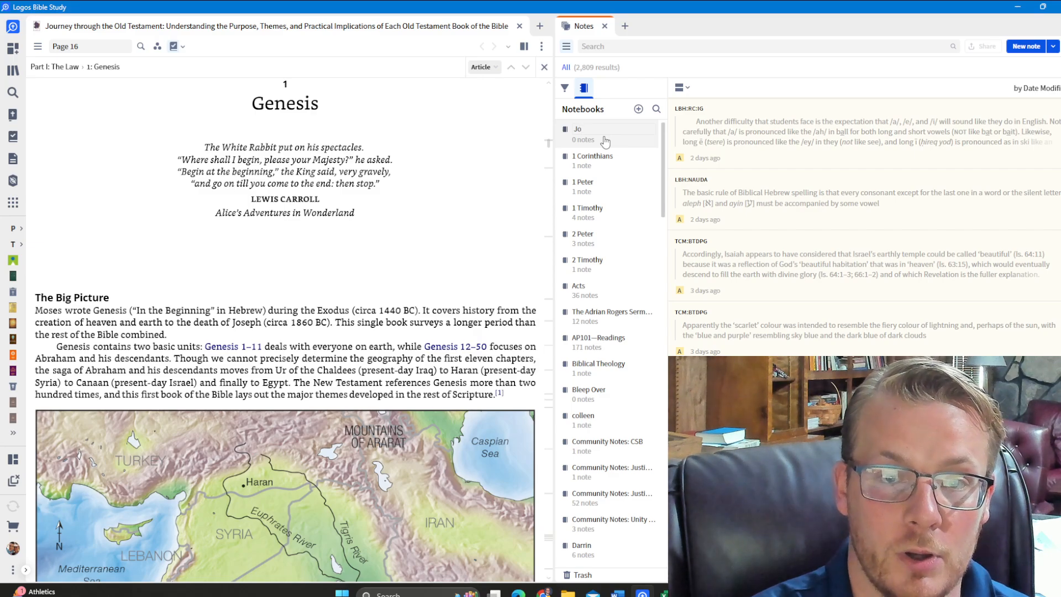
type("urney thro")
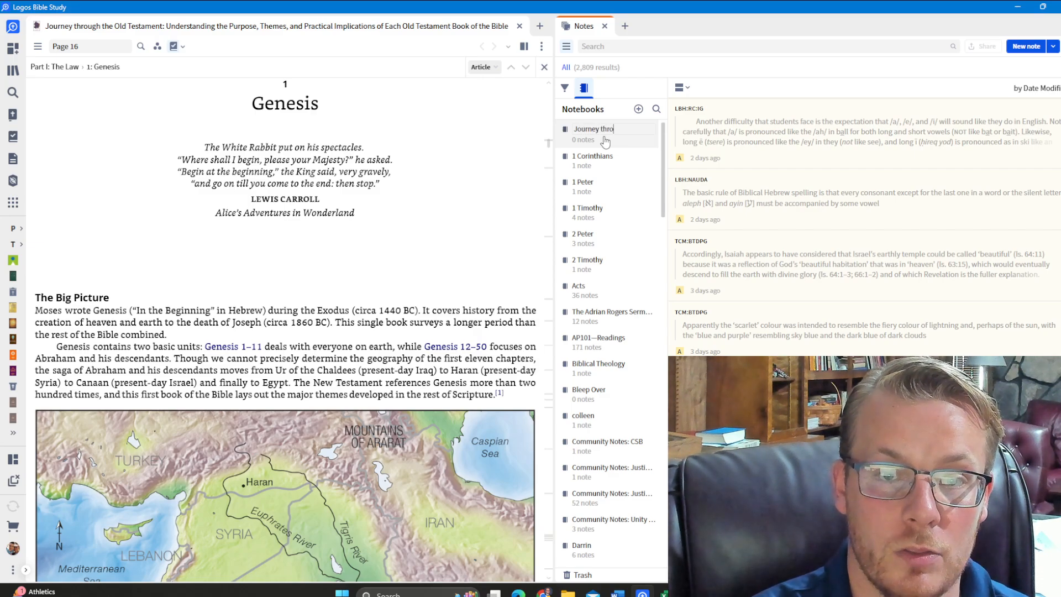
type("ugh the Old")
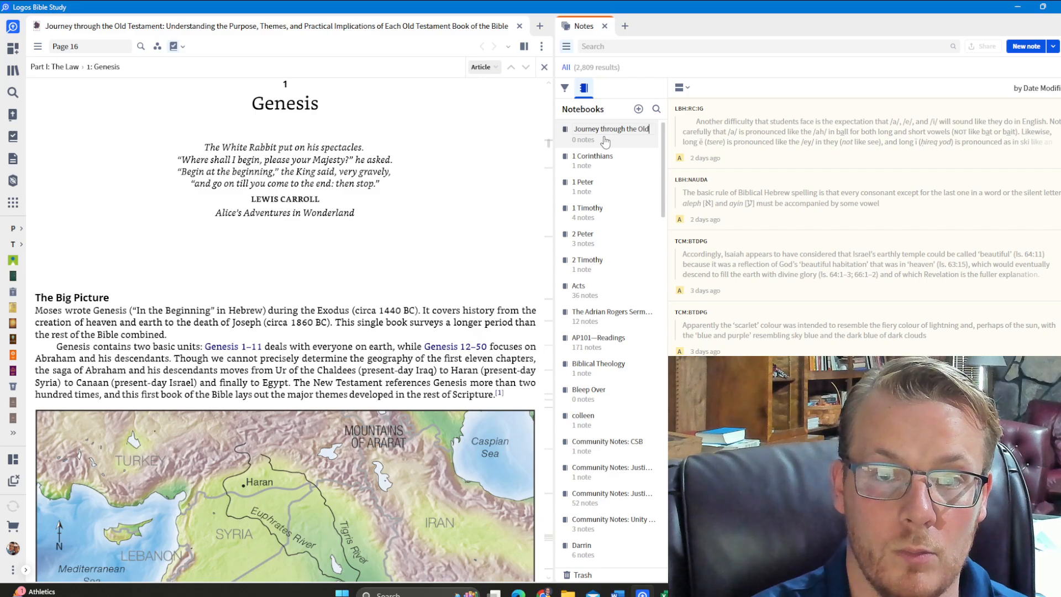
type(" Testament")
key("Return")
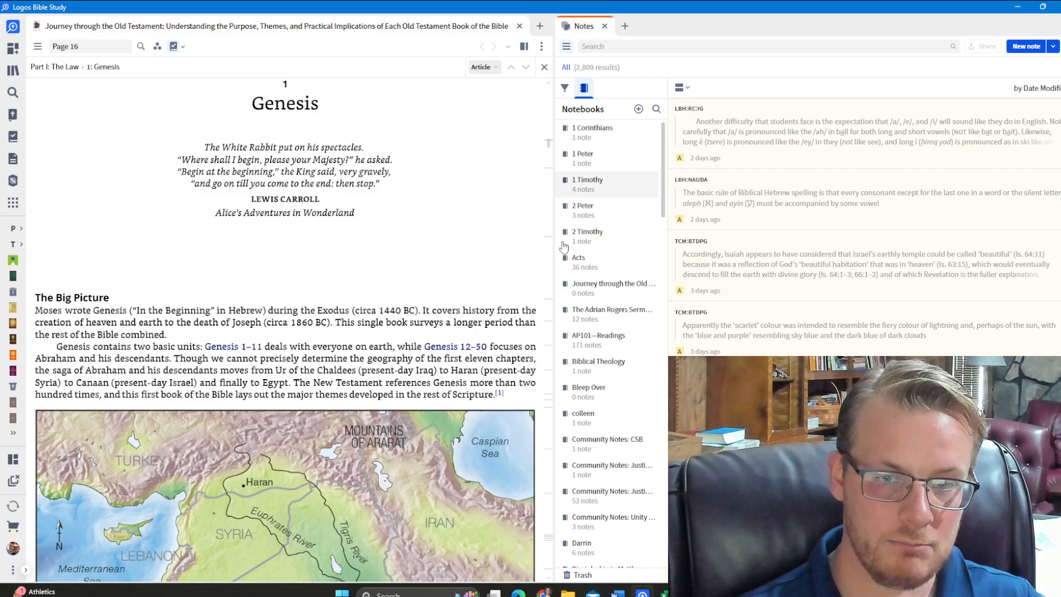
Open the "Journey through the Old Testament" notebook and switch from the notebook list to its filters
scroll(613, 332, "down", 10)
scroll(617, 370, "down", 7)
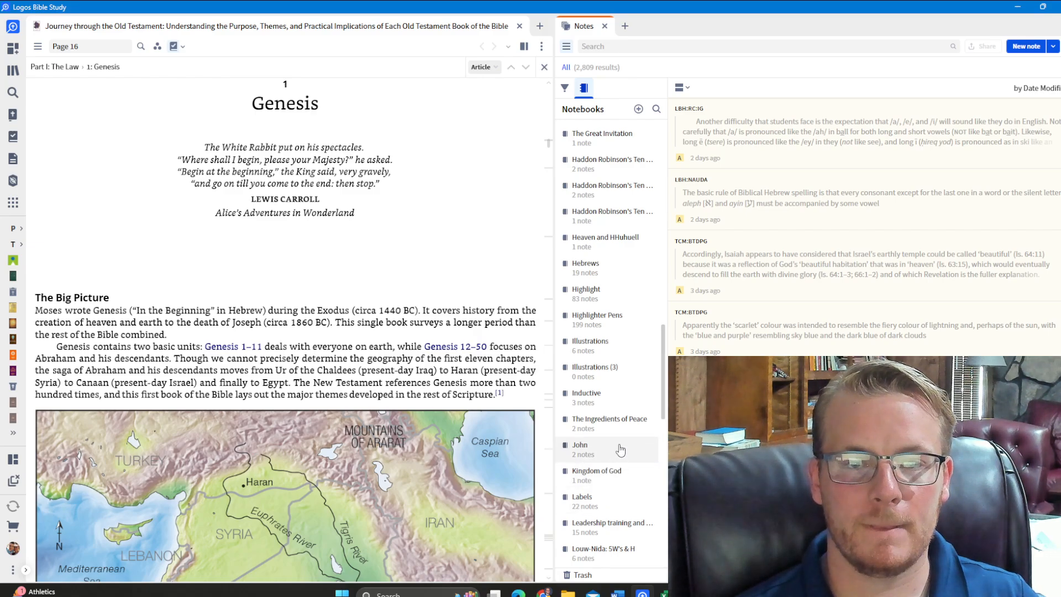
scroll(620, 450, "up", 15)
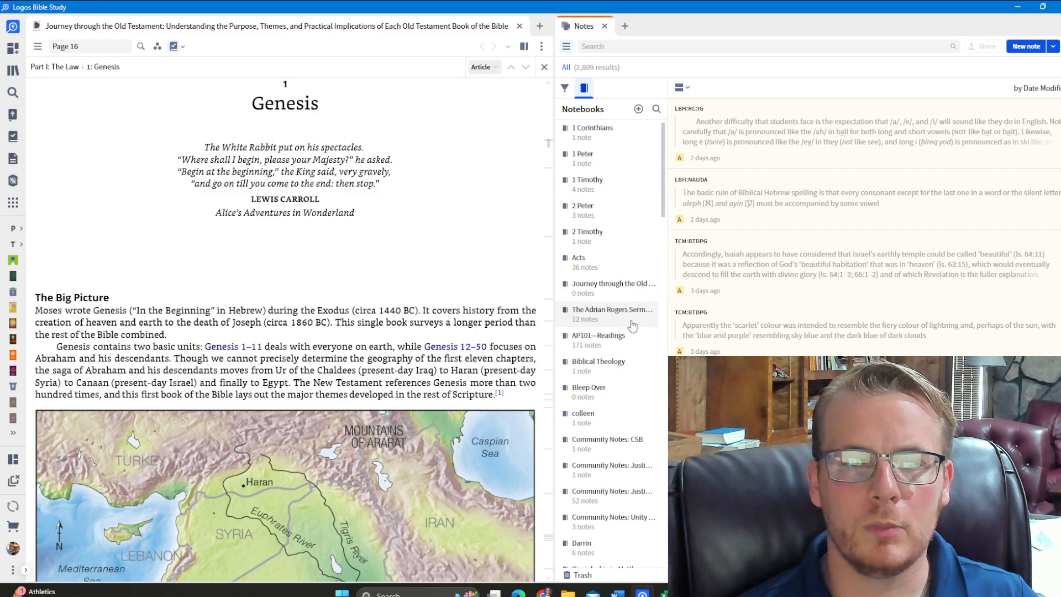
left_click(616, 289)
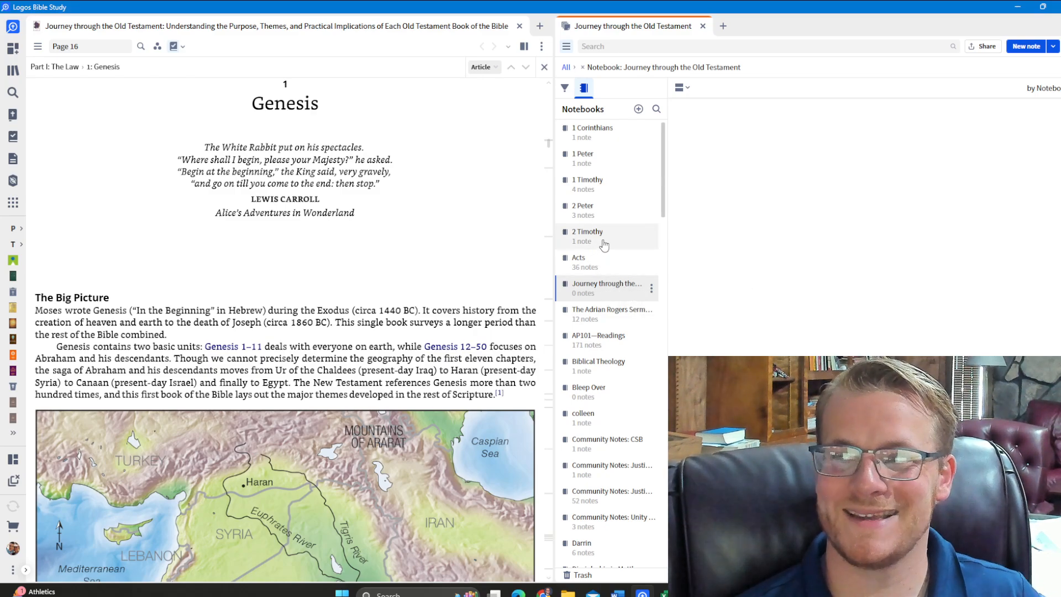
left_click(564, 87)
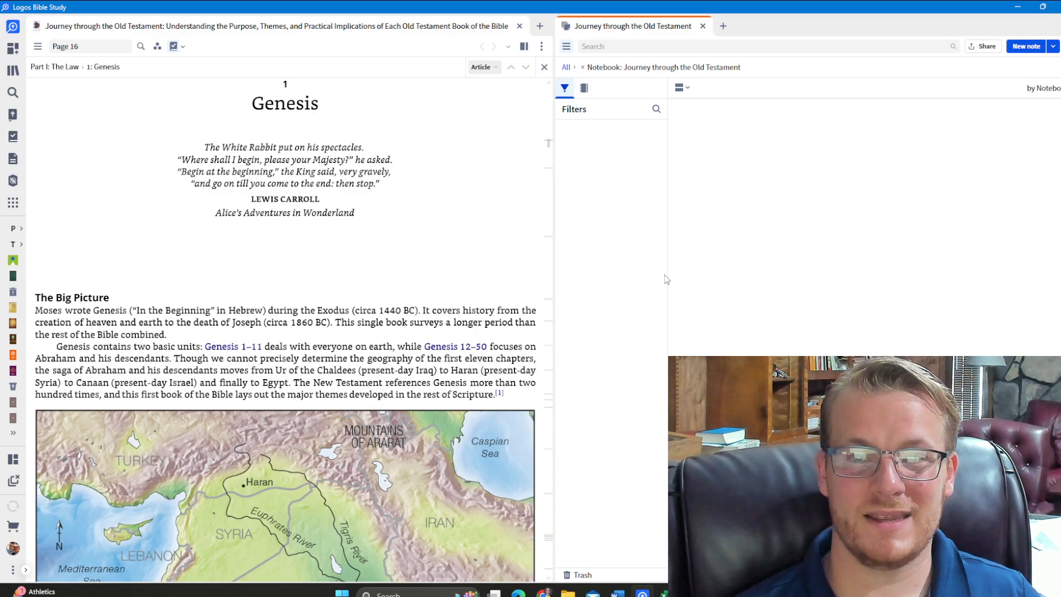
left_click(1057, 90)
left_click(1057, 92)
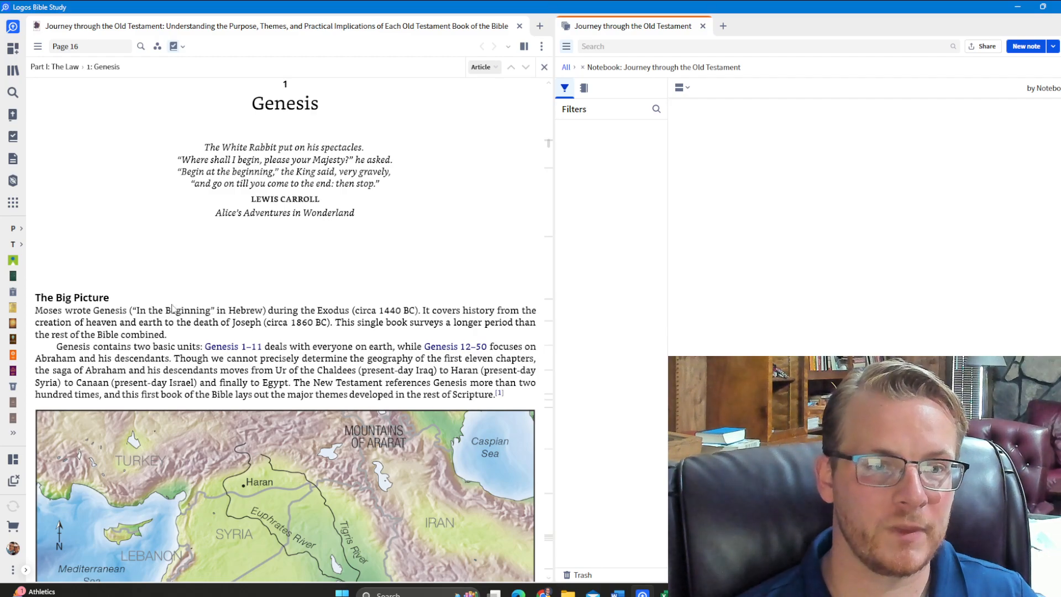
Show the book's table of contents alongside "The Big Picture" section of the Genesis chapter
left_click(38, 46)
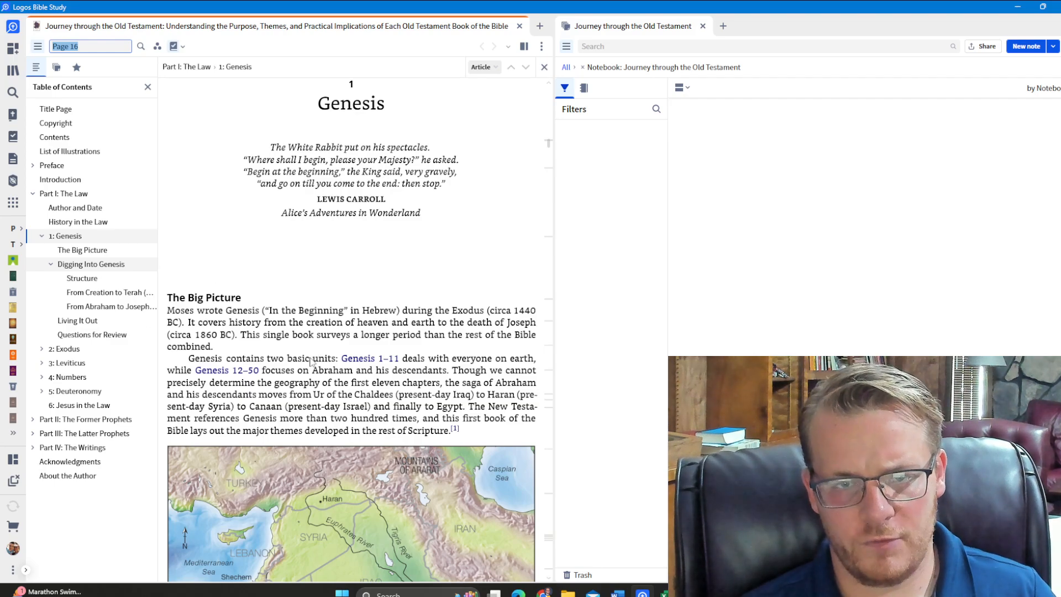
scroll(332, 392, "down", 3)
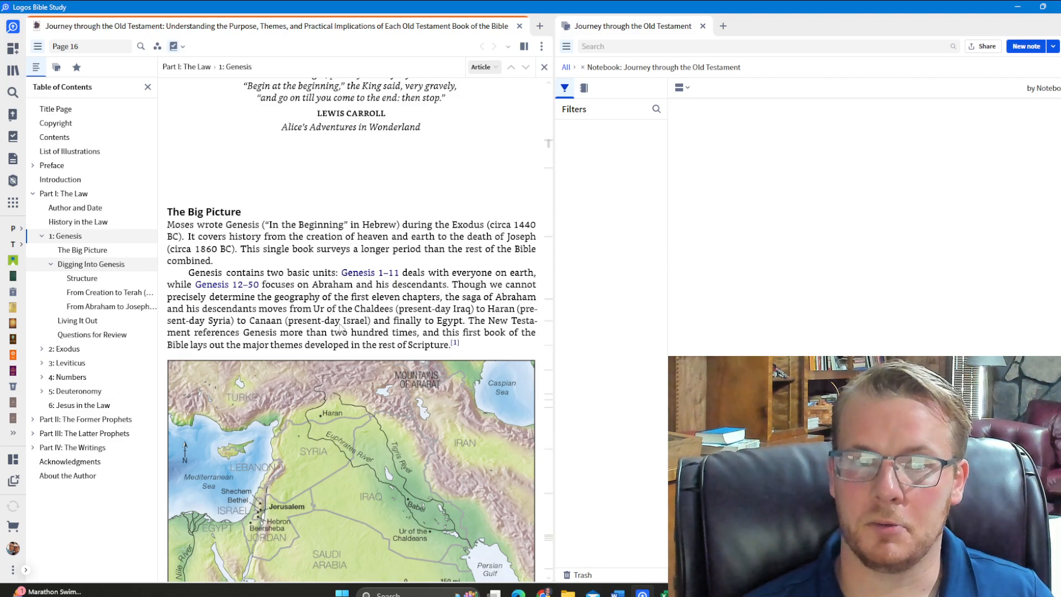
scroll(339, 326, "down", 3)
scroll(340, 326, "up", 2)
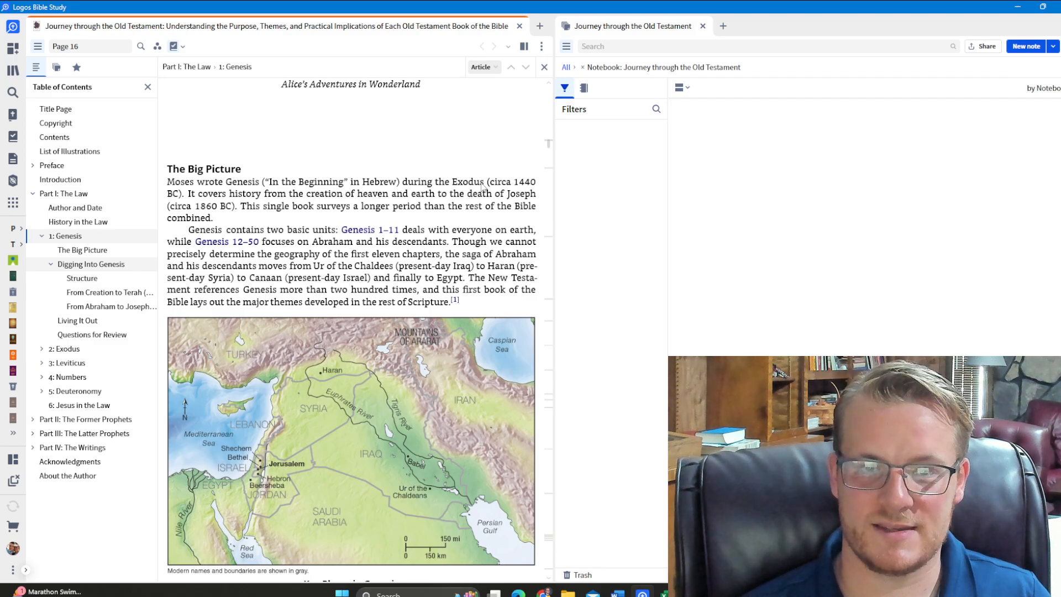
Add a note on the phrase "Genesis ("In the Beginning" in Hebrew)" to the "Journey through the Old Testament" notebook
mouse_move(243, 250)
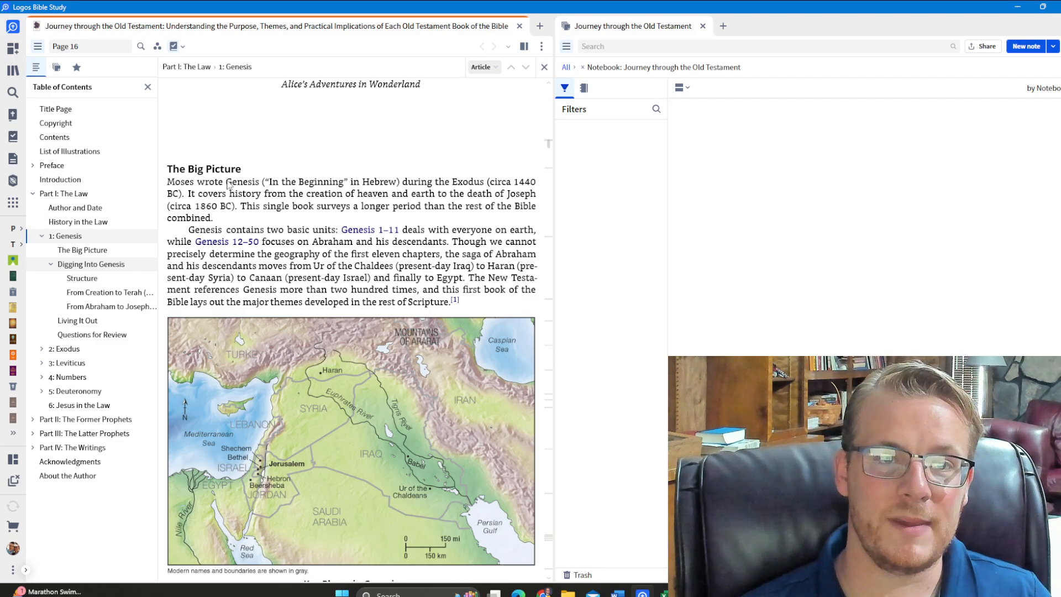
left_click_drag(227, 184, 393, 187)
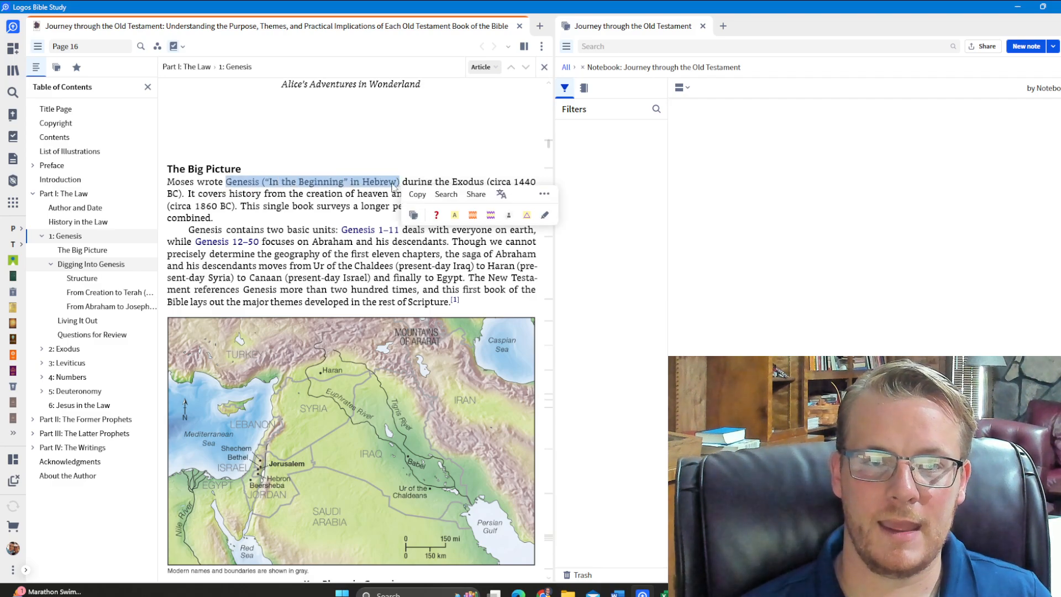
right_click(392, 186)
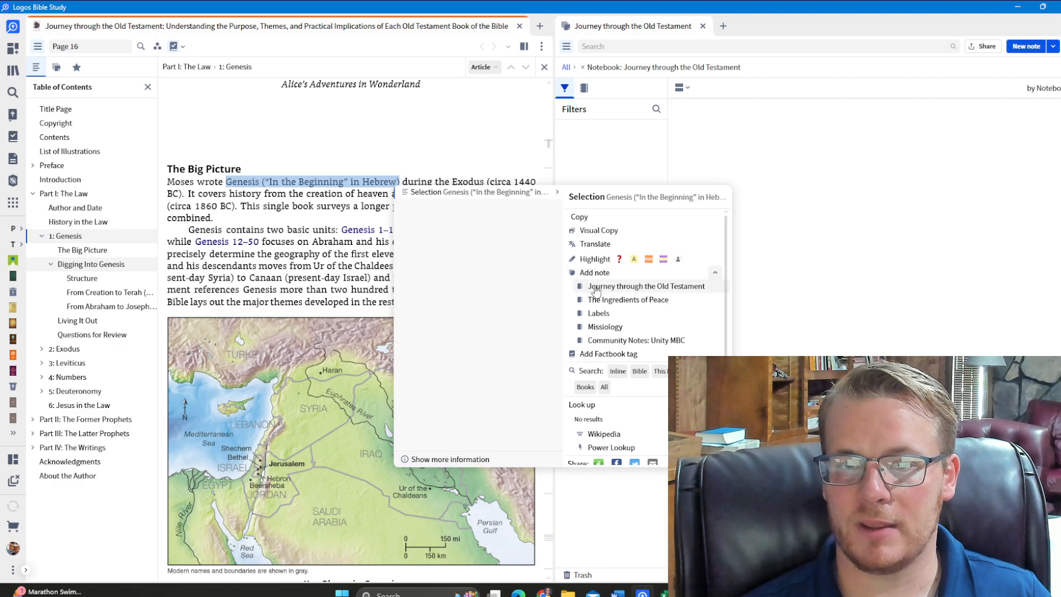
left_click(596, 286)
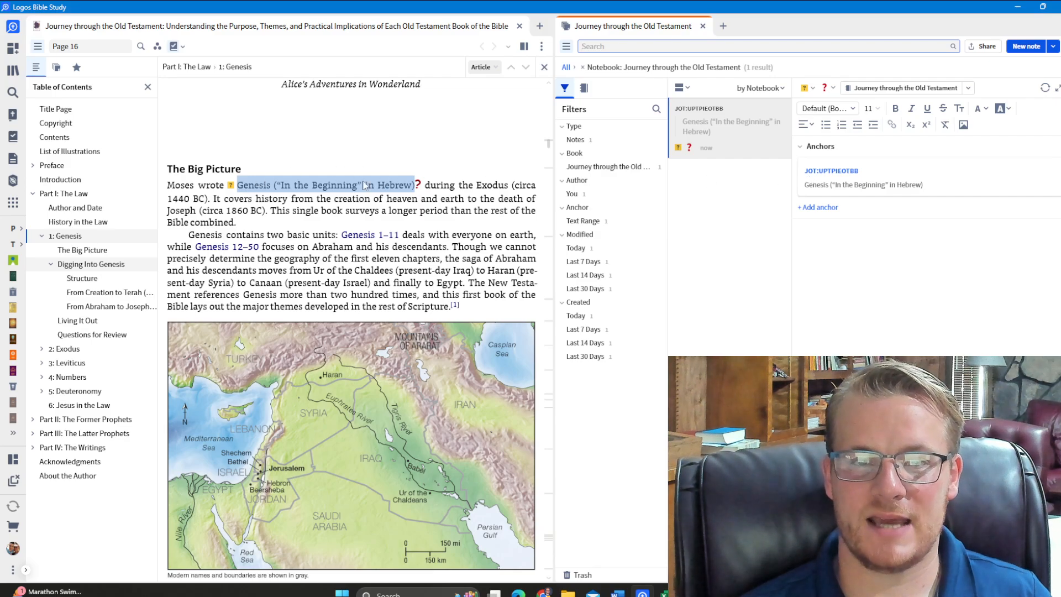
Set the note's highlight style to None and its icon to the plain sticky-note symbol
left_click(829, 88)
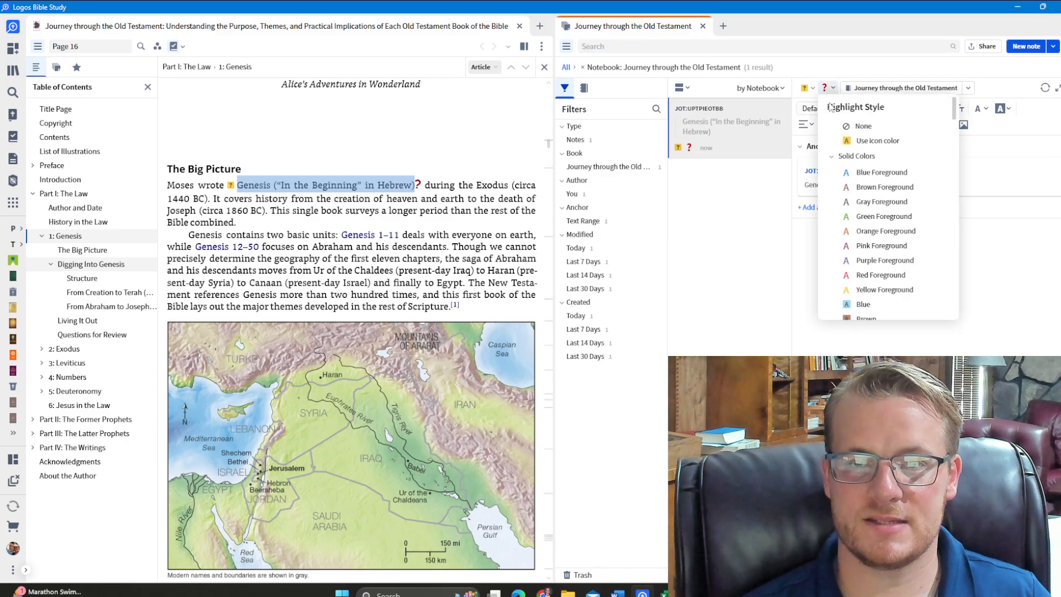
left_click(855, 126)
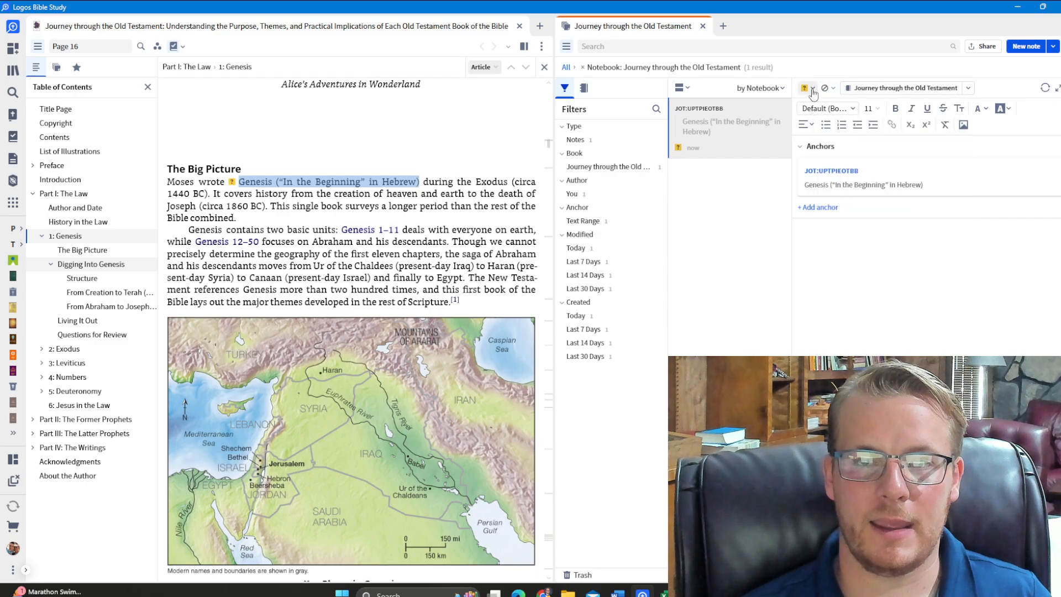
left_click(806, 89)
left_click(823, 136)
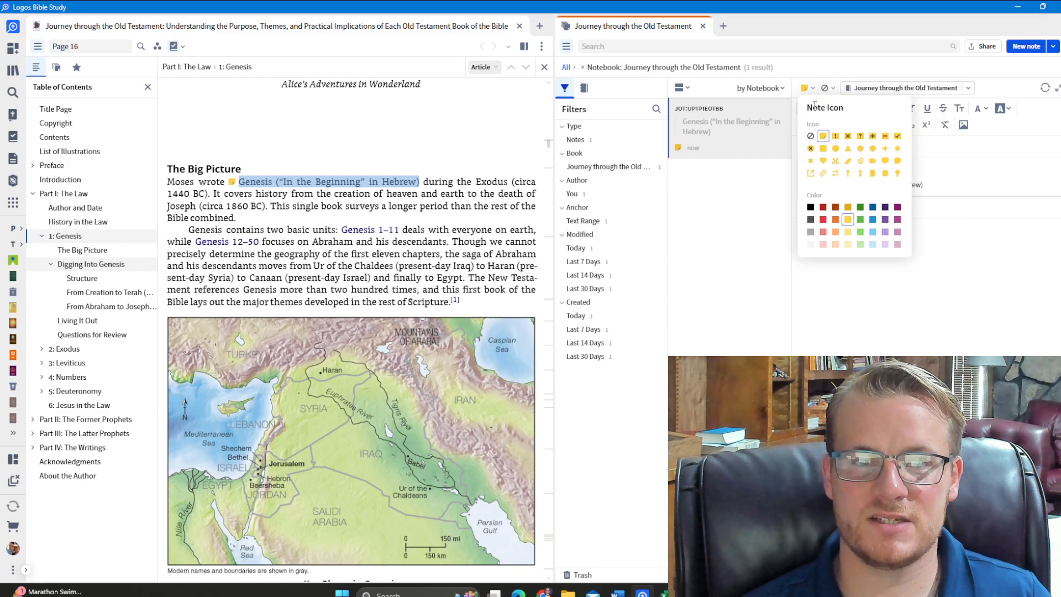
left_click(819, 311)
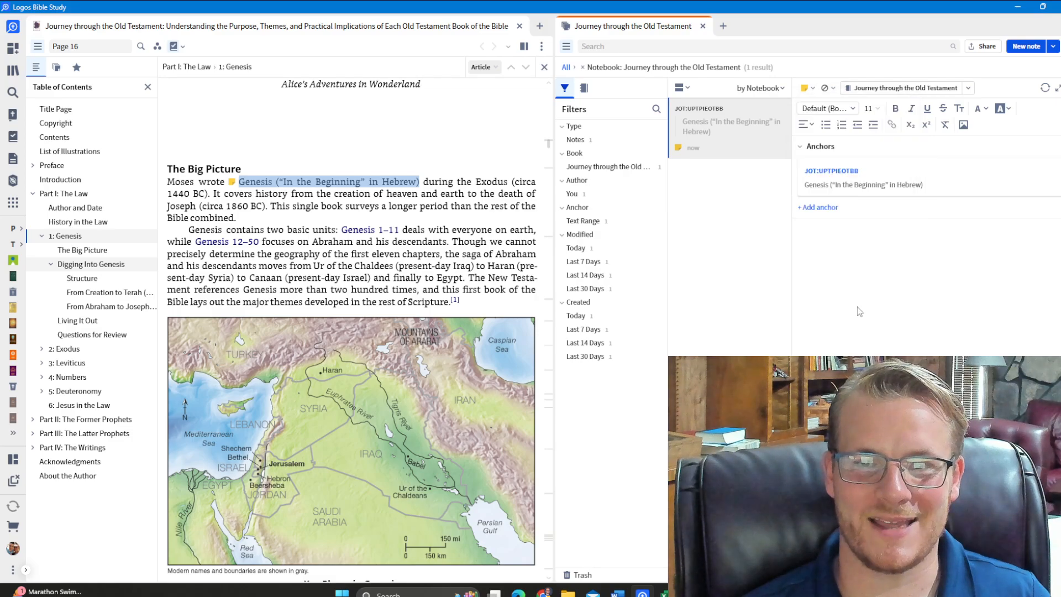
Set the note's highlight style to "Use icon color" and deselect the phrase in the book
left_click(809, 93)
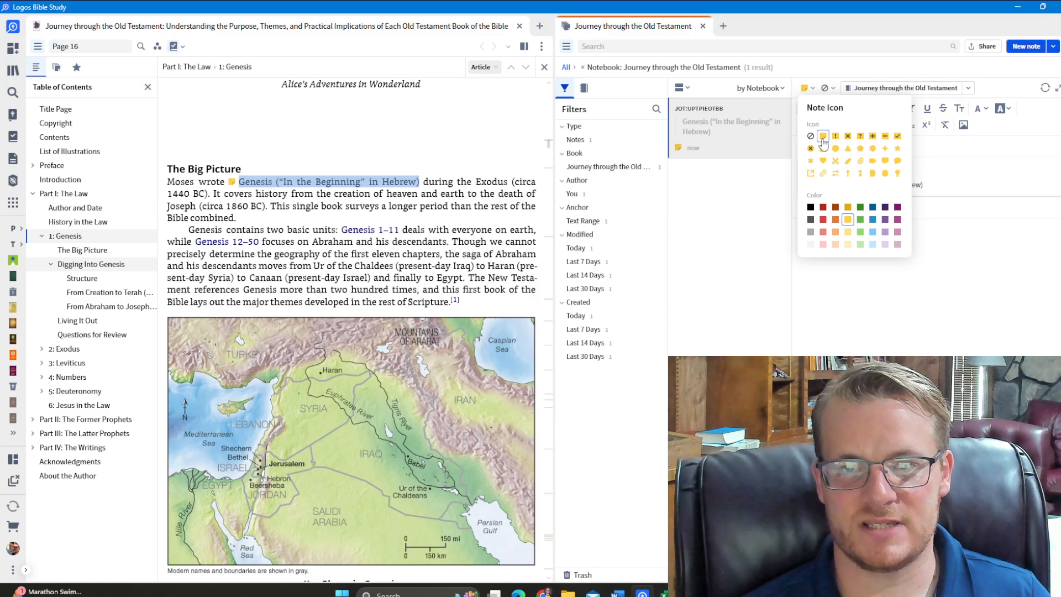
left_click(902, 313)
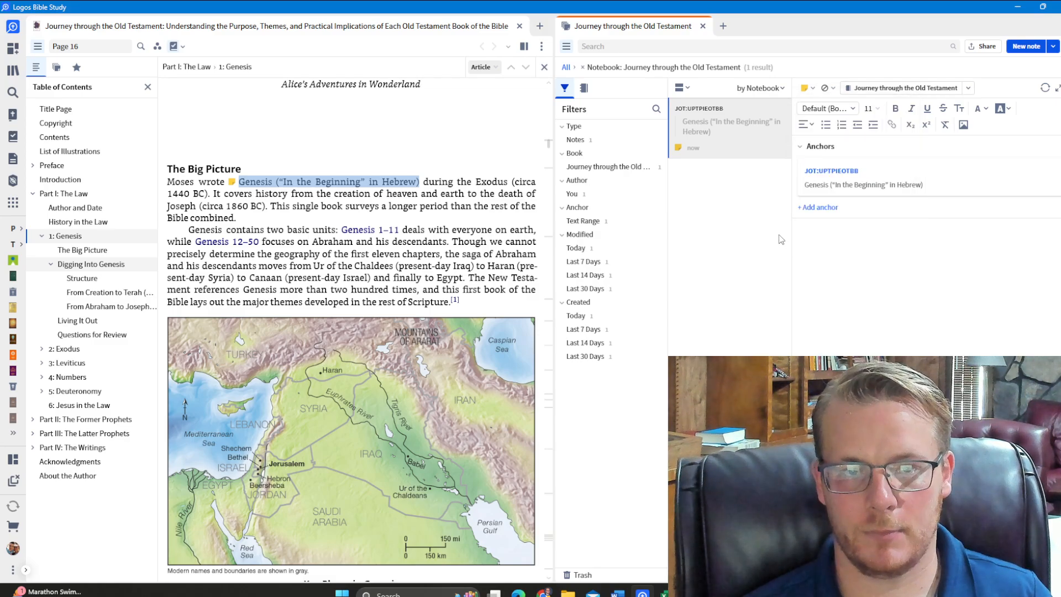
left_click(828, 88)
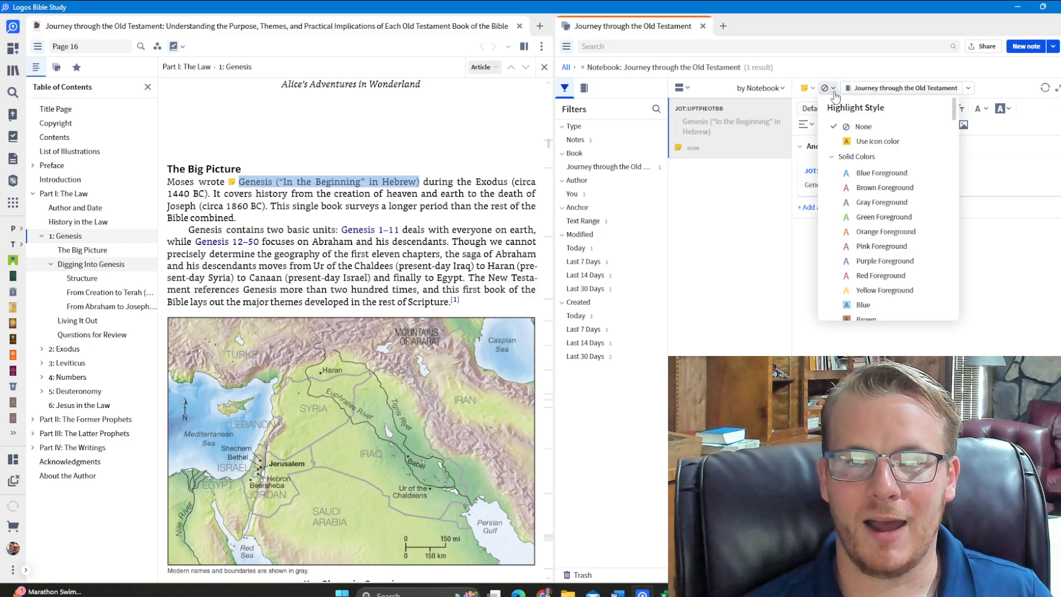
left_click(862, 141)
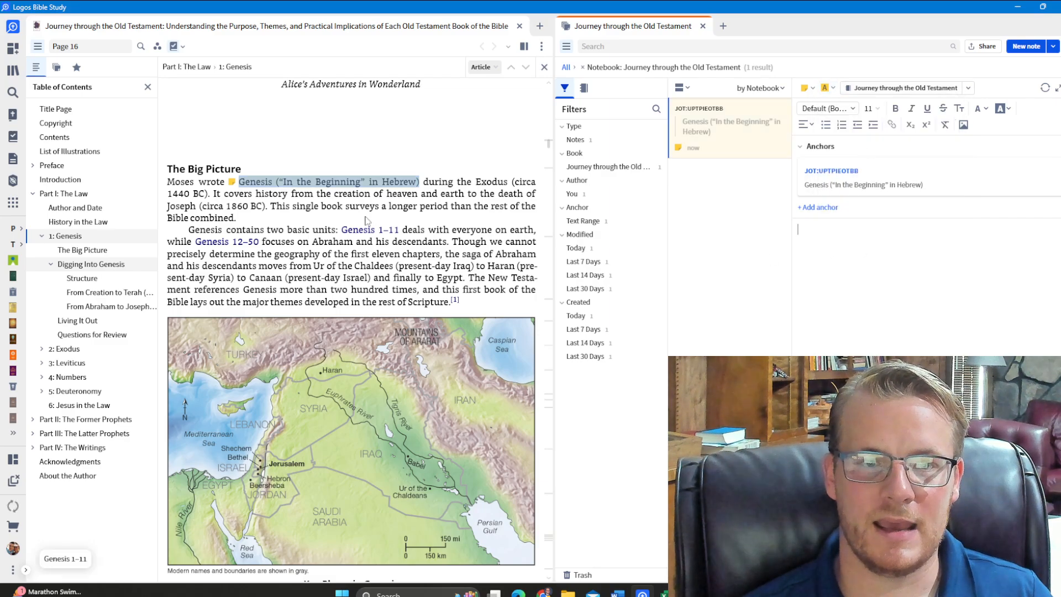
left_click(340, 213)
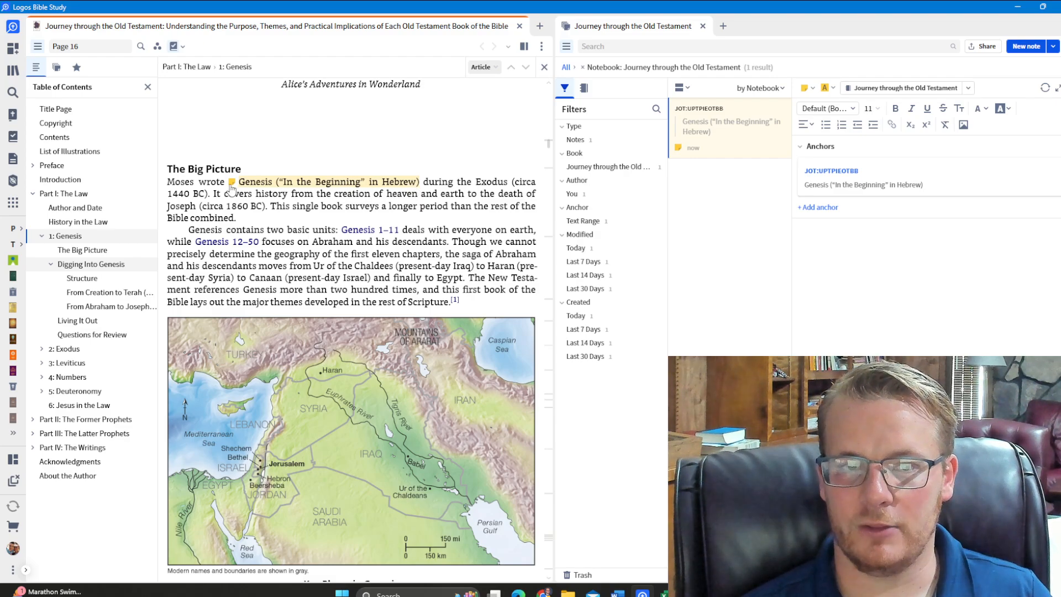
Add a reference anchor for Genesis 1:1 to the note
left_click(833, 266)
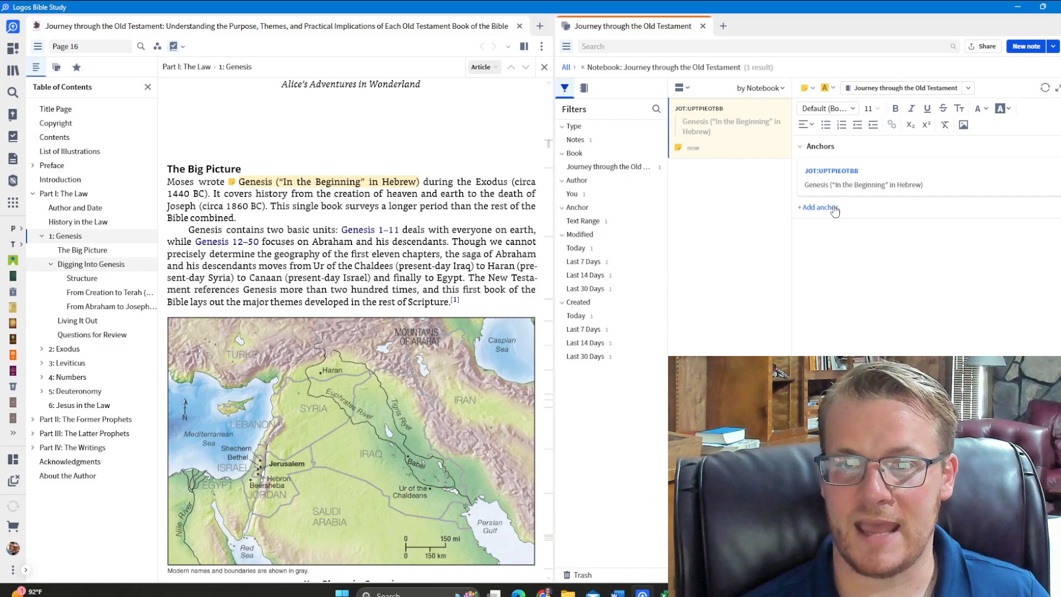
left_click(835, 207)
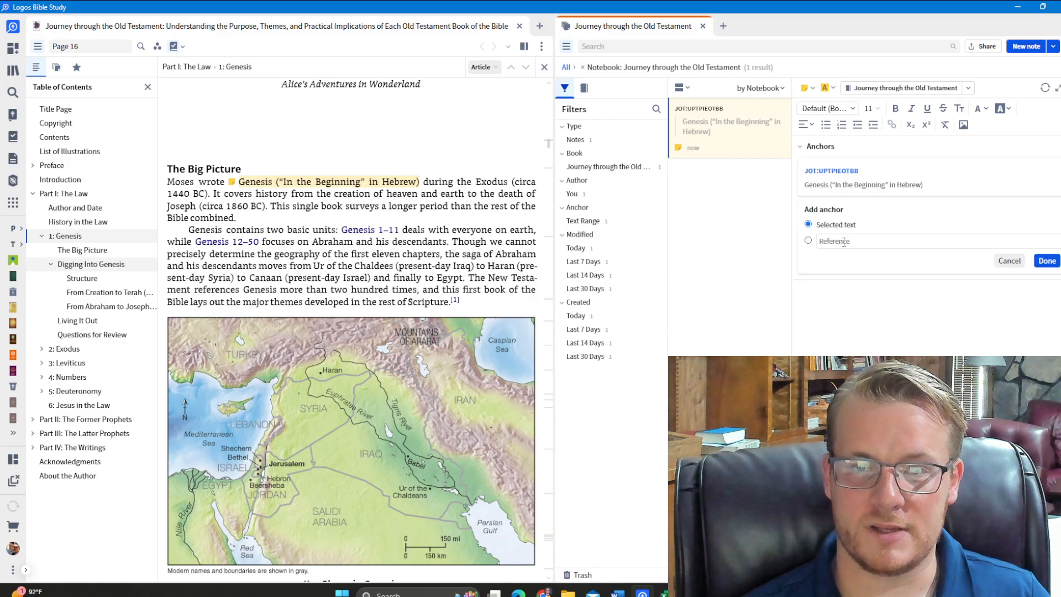
type("G")
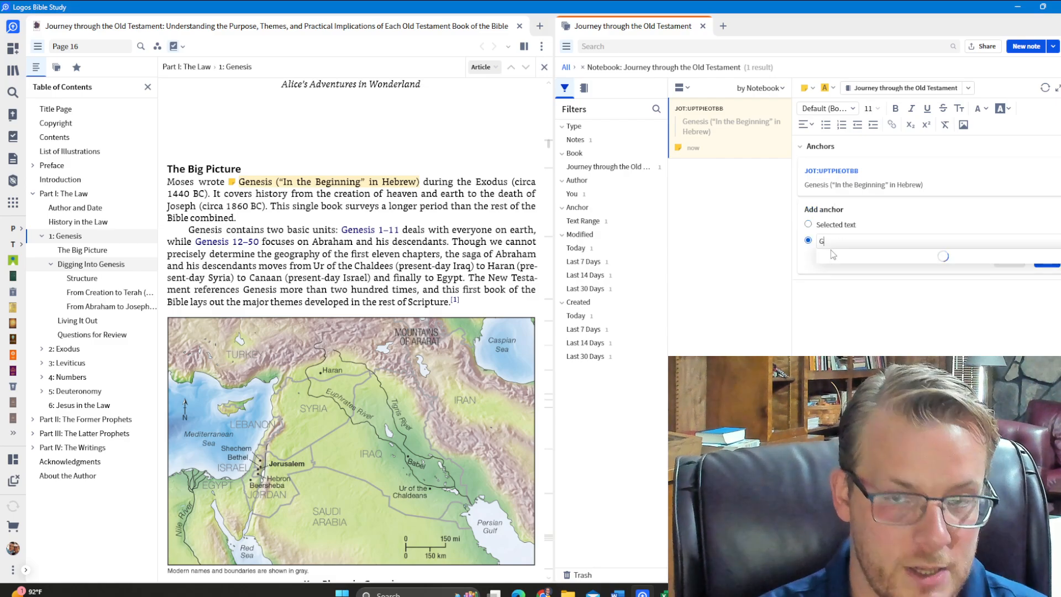
type("enesis 1:1")
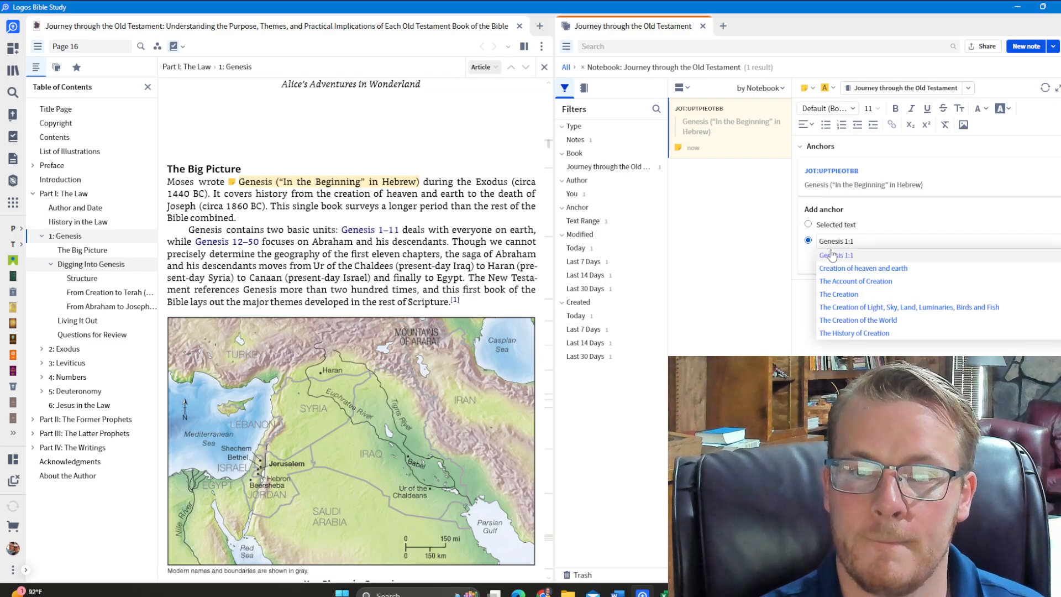
left_click(836, 255)
left_click(1042, 262)
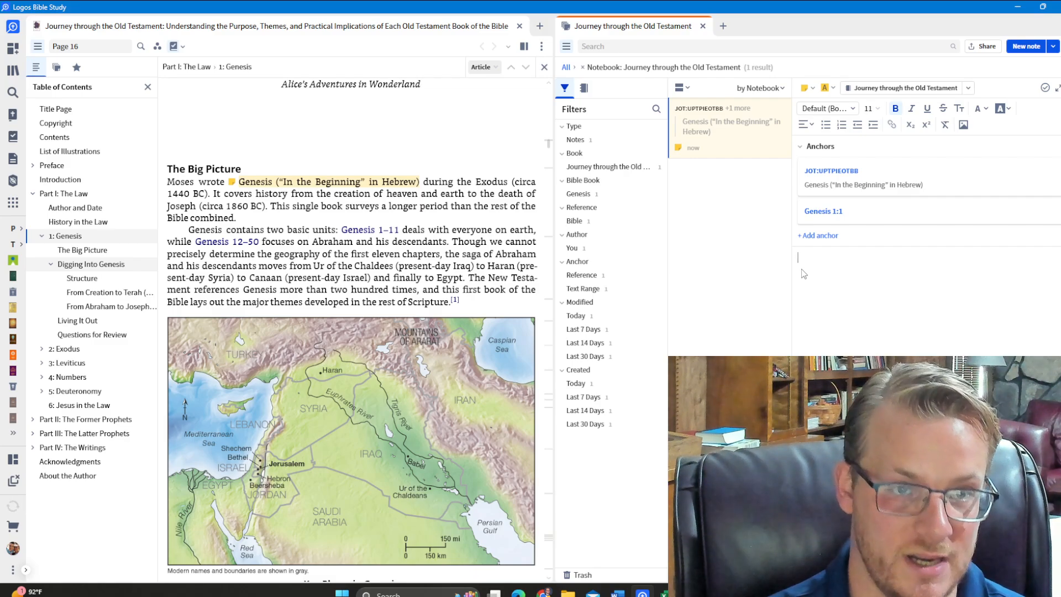
Enter the bold heading "Title of Genesis" in the note anchored to Genesis 1:1
type("Title of Genes")
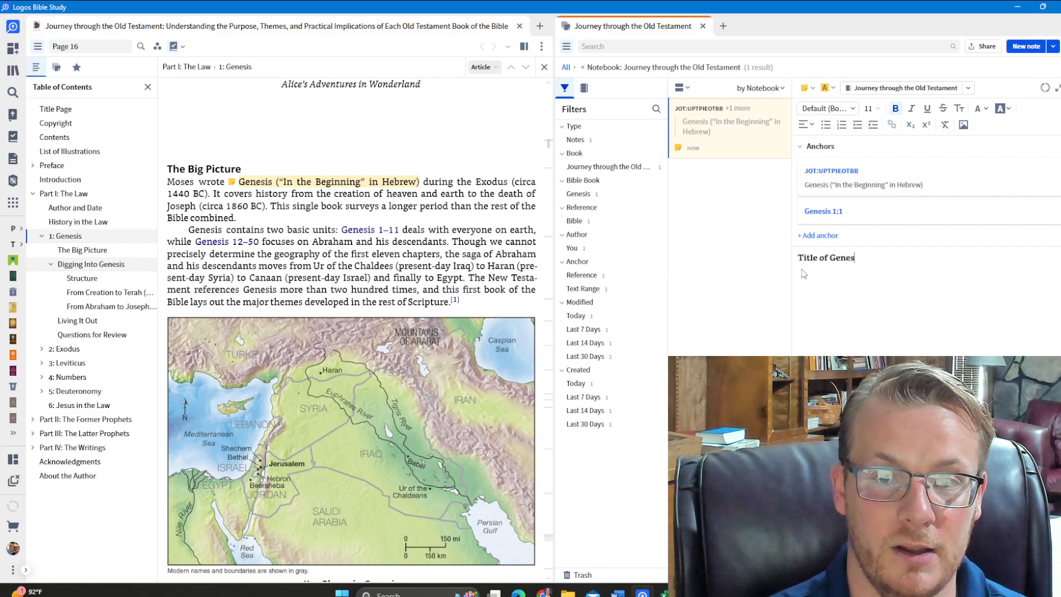
type("is")
key("Return")
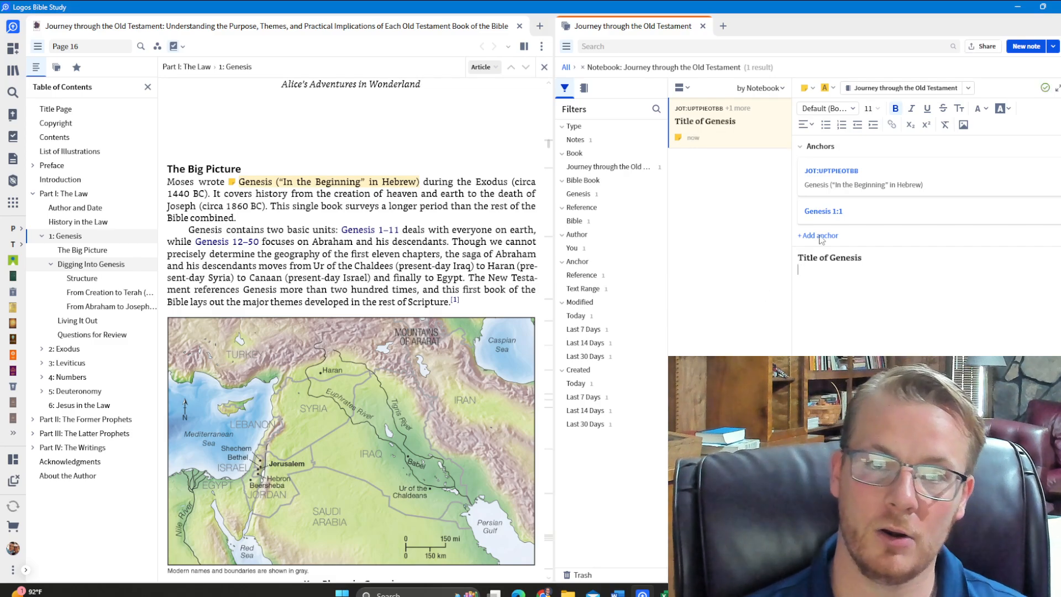
Add the non-bold line In Hebrew the title is “In the Beginning” under the note's heading
left_click(895, 108)
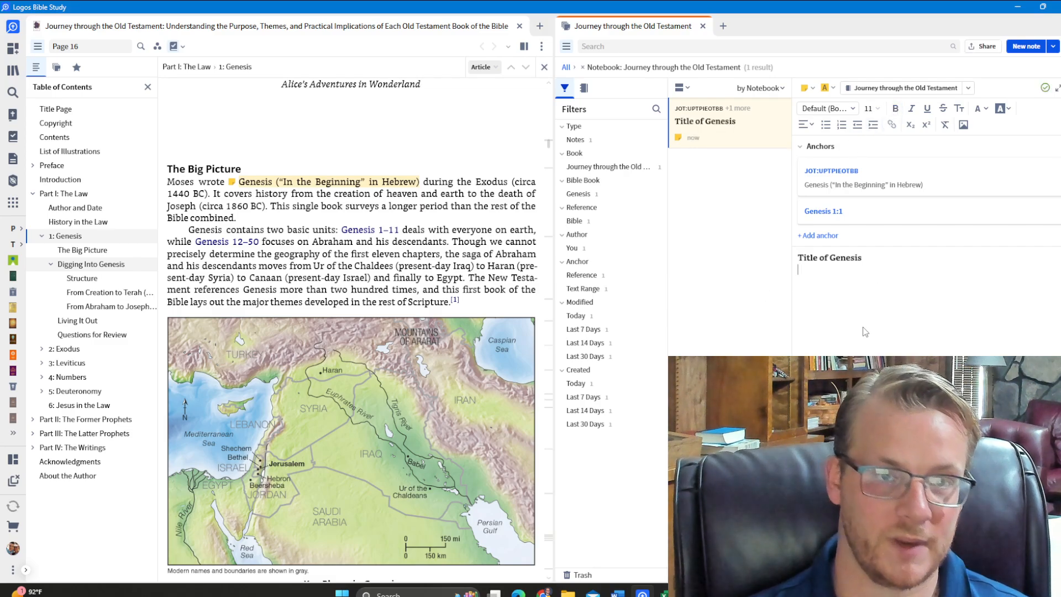
type("In Hebre")
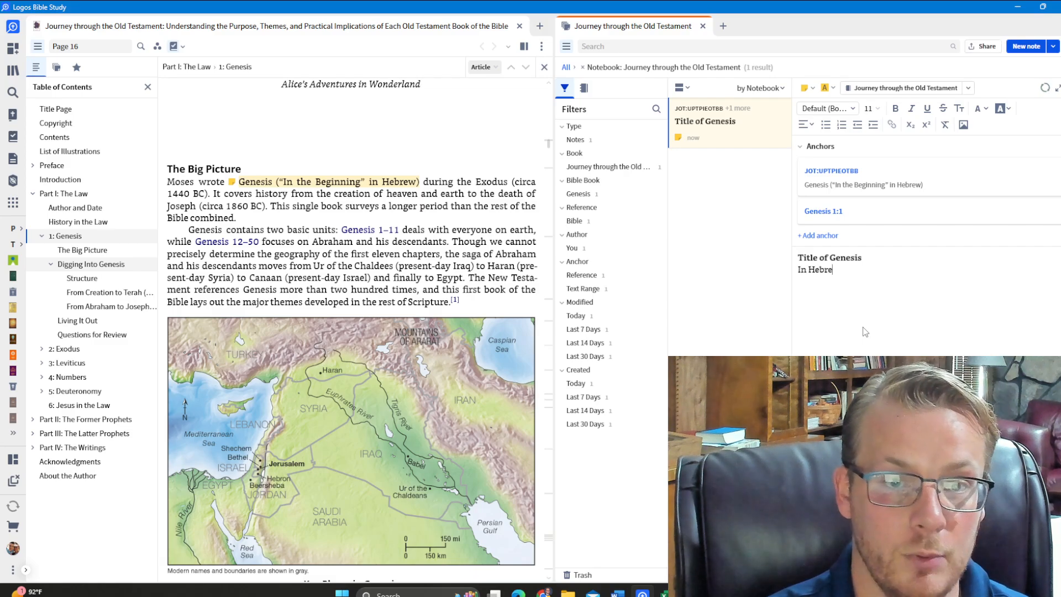
type("w the title is")
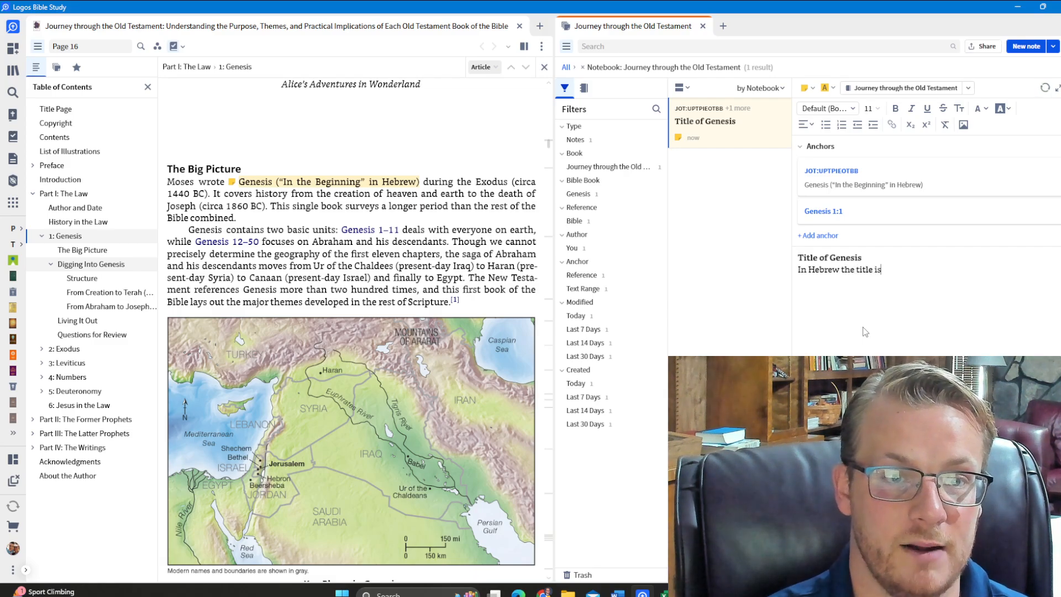
type(" “In the Be")
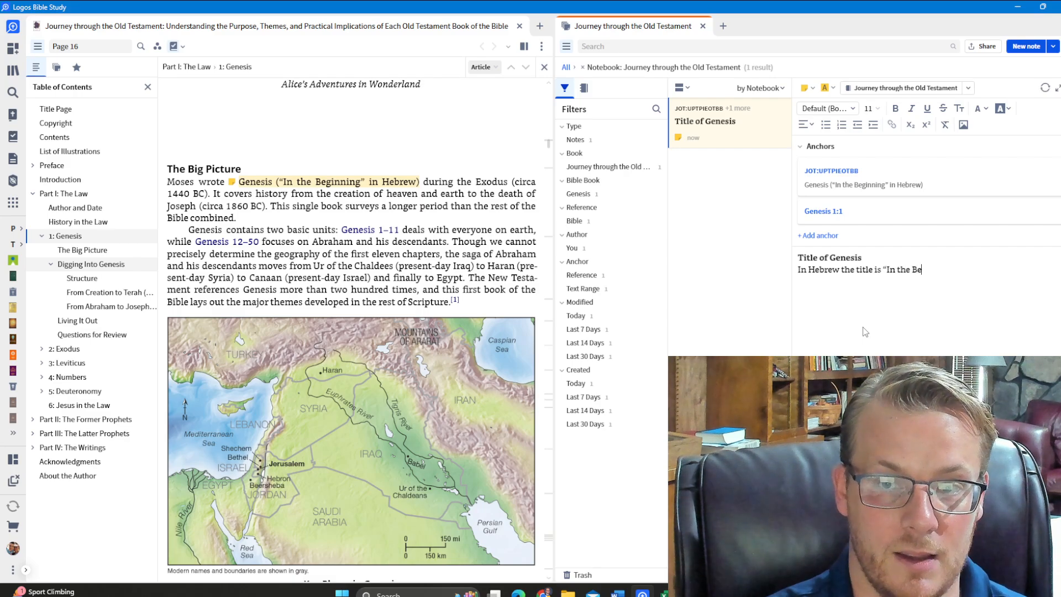
type("ginning”")
key("Return")
Add a second body line to the note reading "In the LXX/English Bibles it is Genesis (which means beginning)"
type("In")
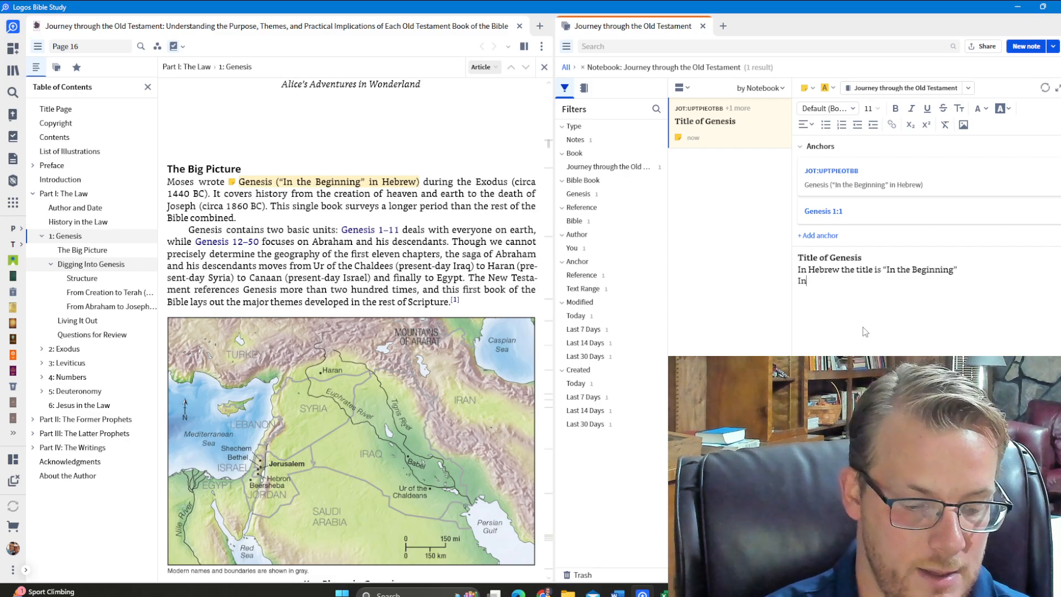
type(" the LXX")
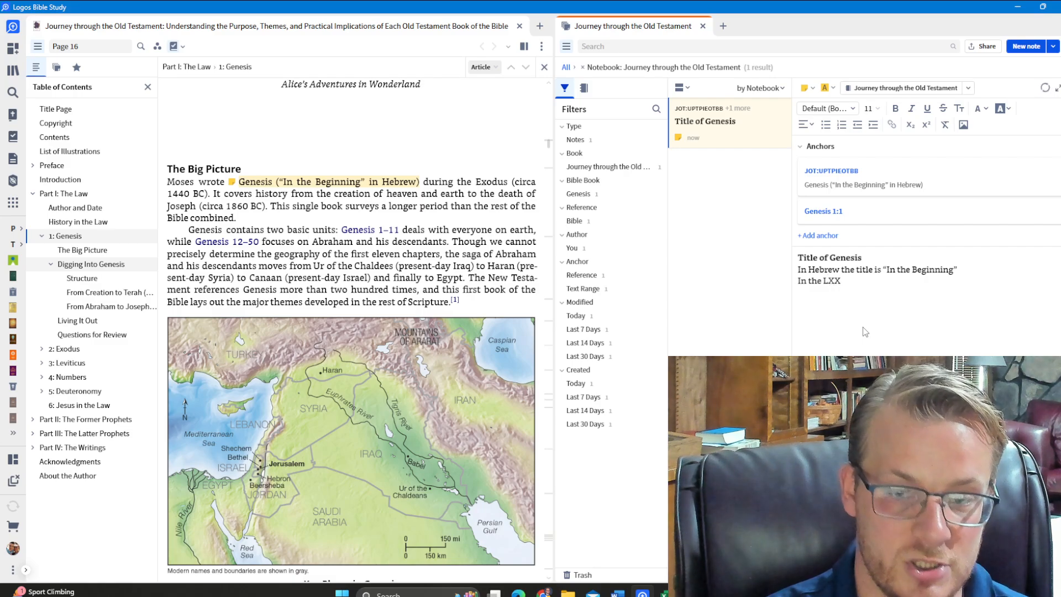
type("/English")
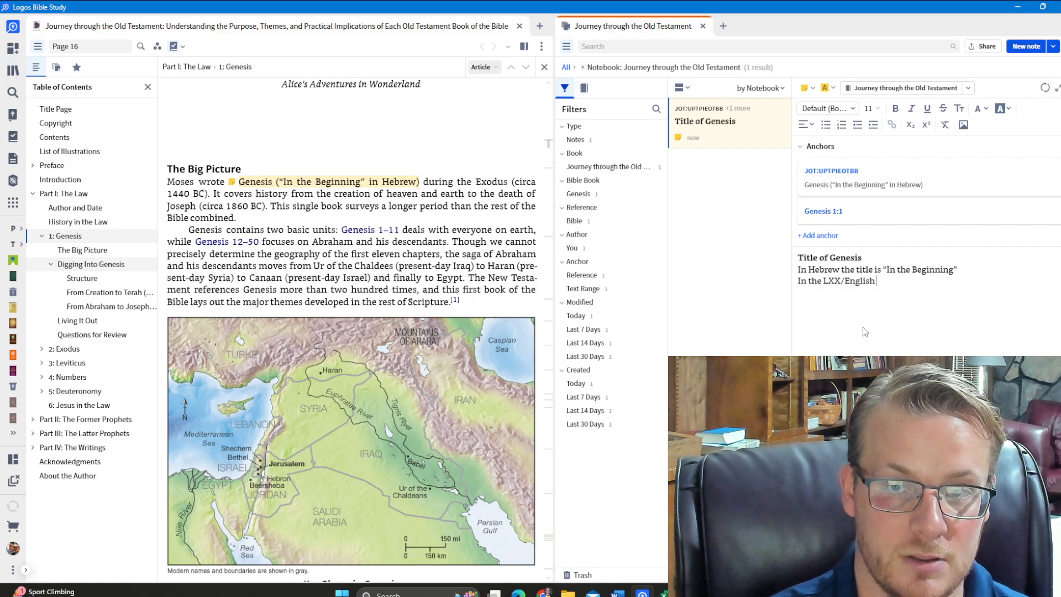
type(" Bibles it is Gen")
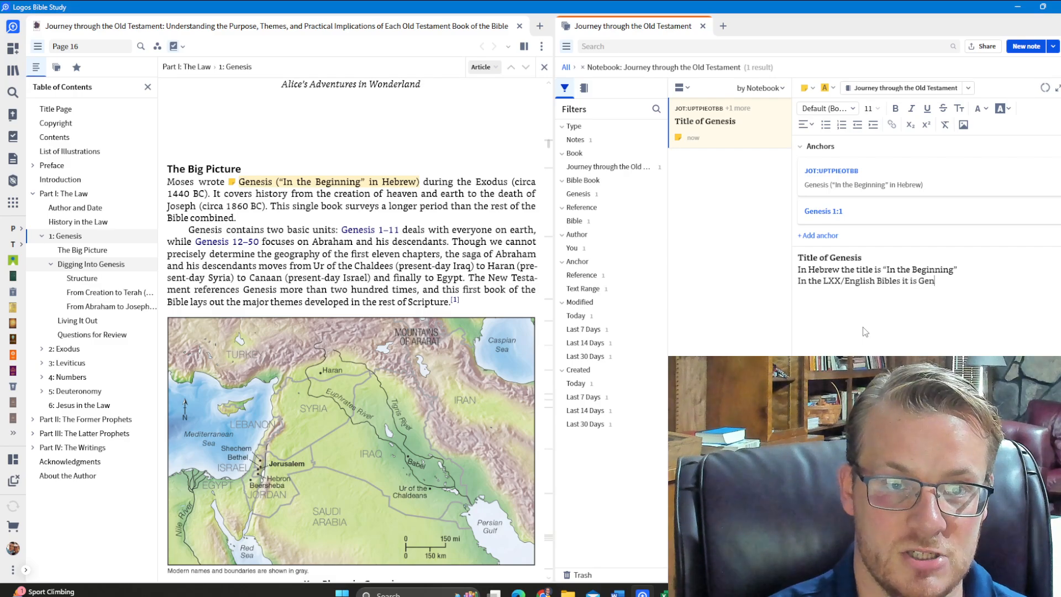
type("esis (which mea")
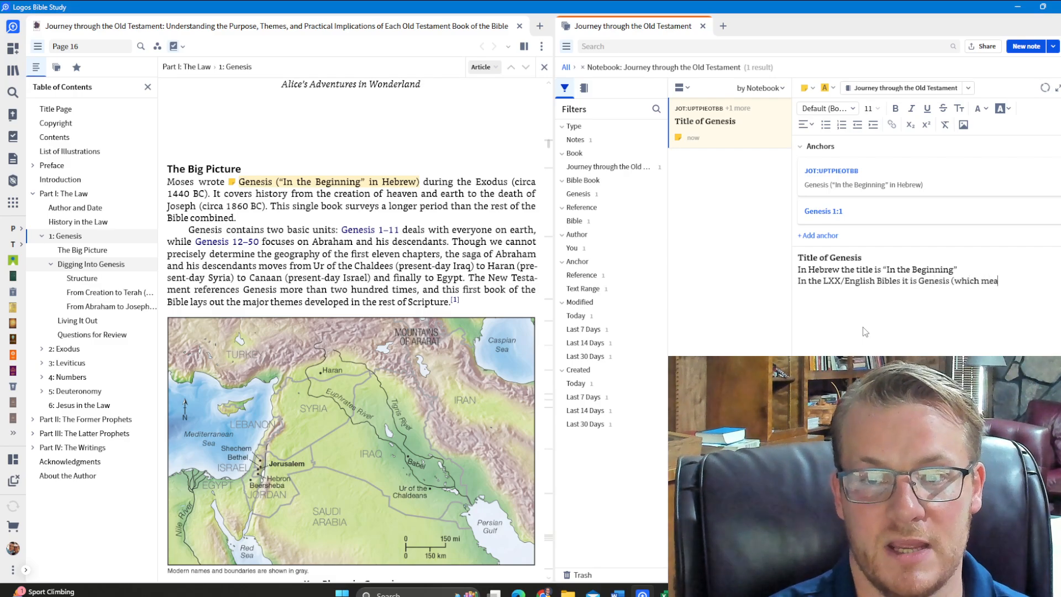
type("ns beginning")
type(")")
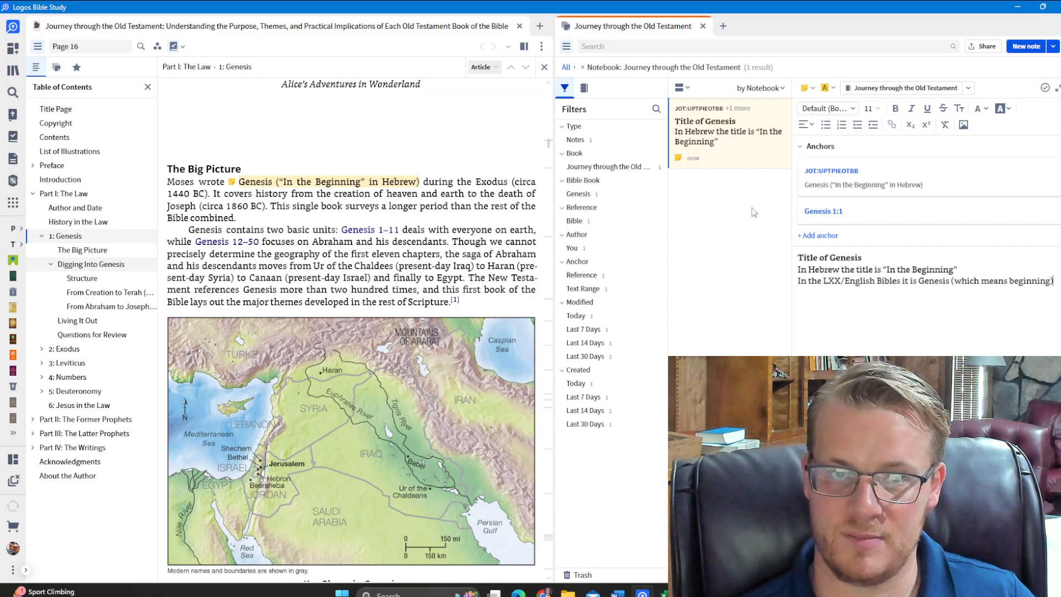
Open the King James Version at Genesis 1
left_click(476, 214)
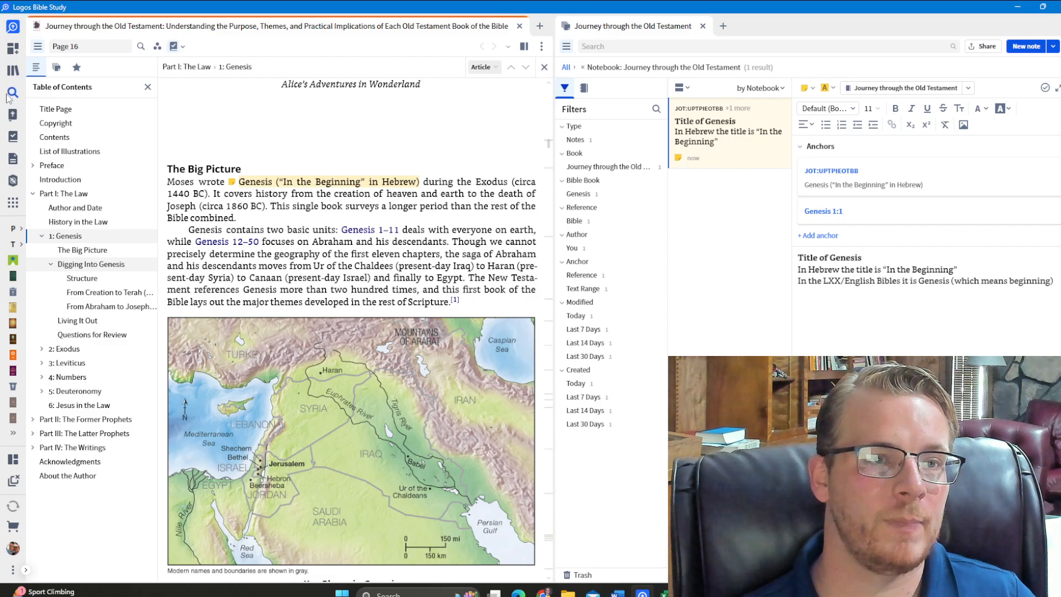
left_click(3, 120)
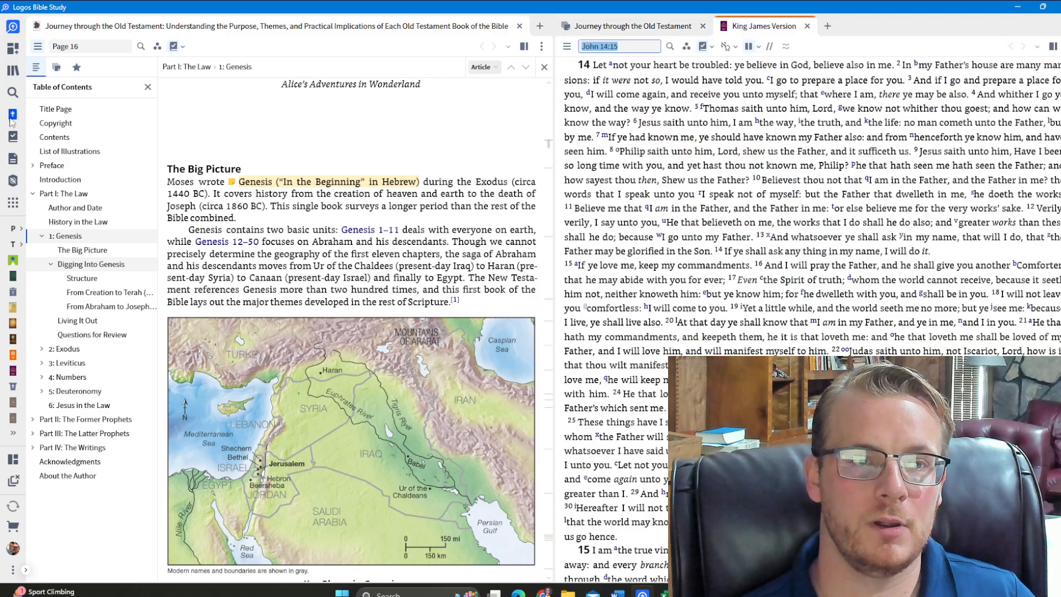
type("gen")
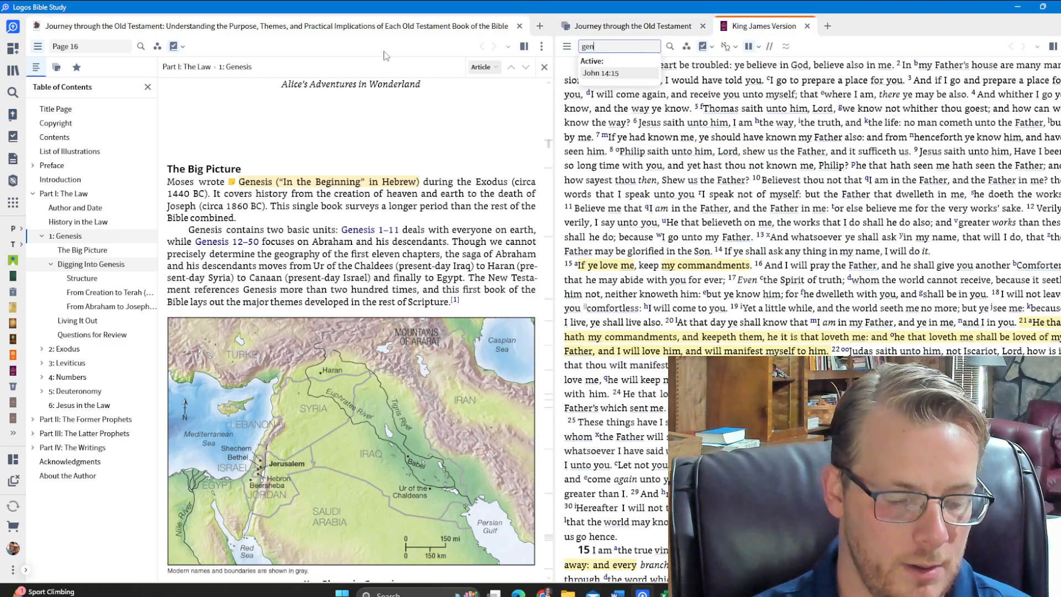
key("Return")
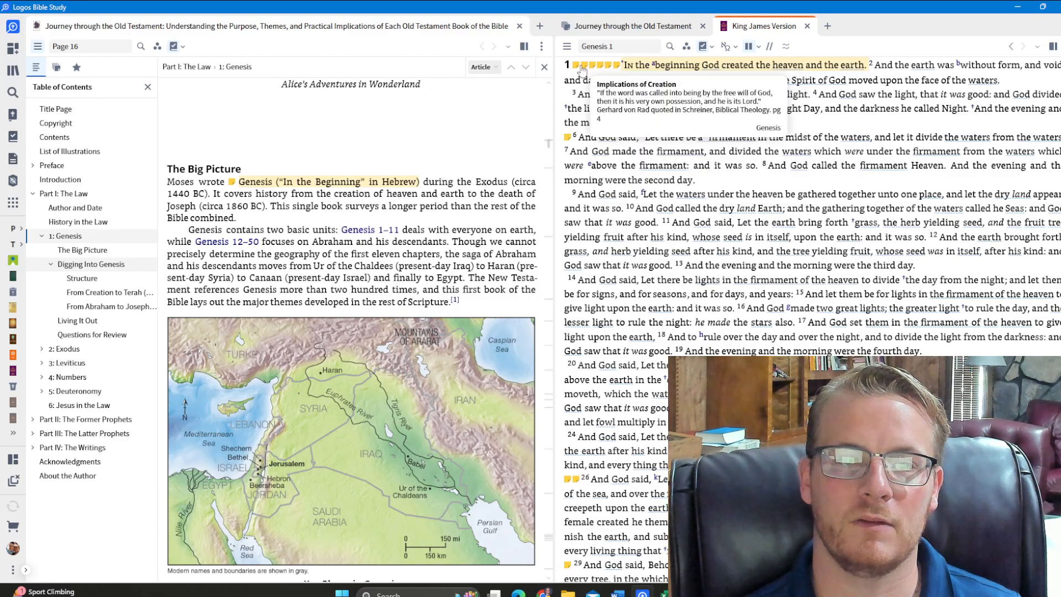
Preview and open the "Title of Genesis" note from its marker at Genesis 1:1, and close the King James Version
mouse_move(578, 70)
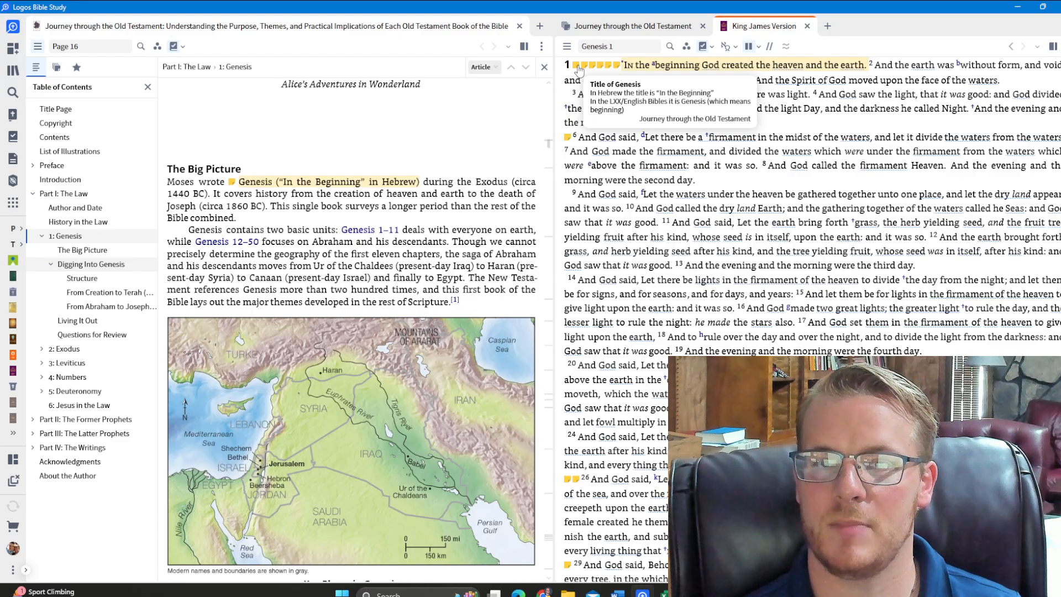
left_click(578, 68)
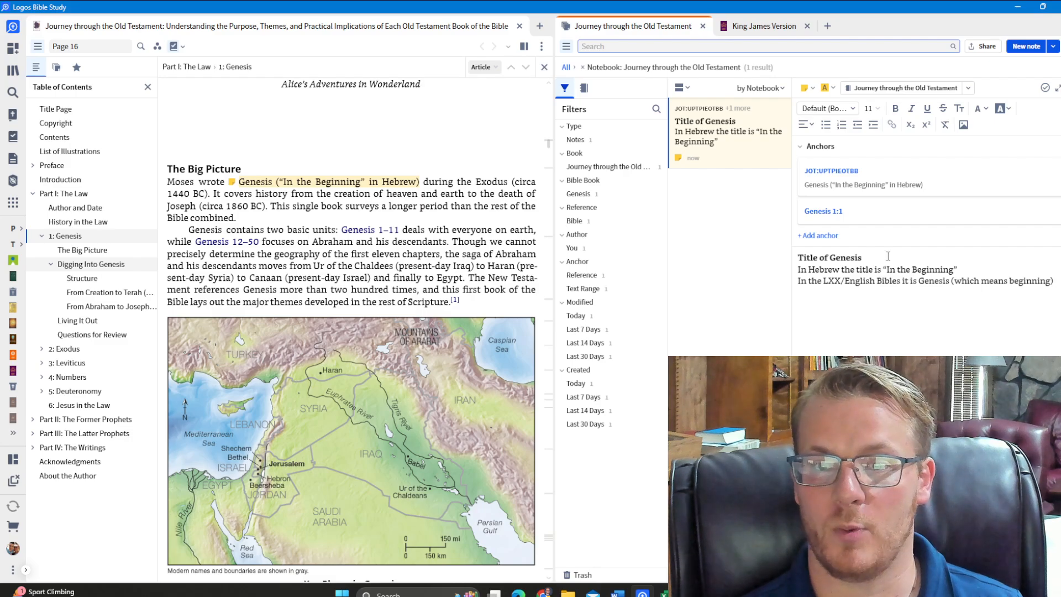
mouse_move(847, 177)
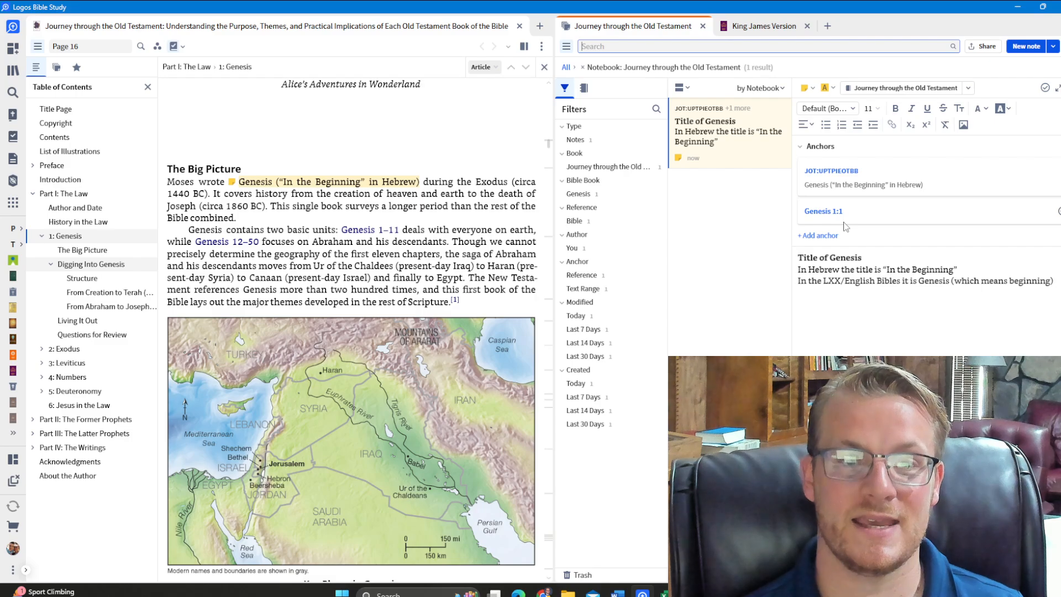
left_click(810, 31)
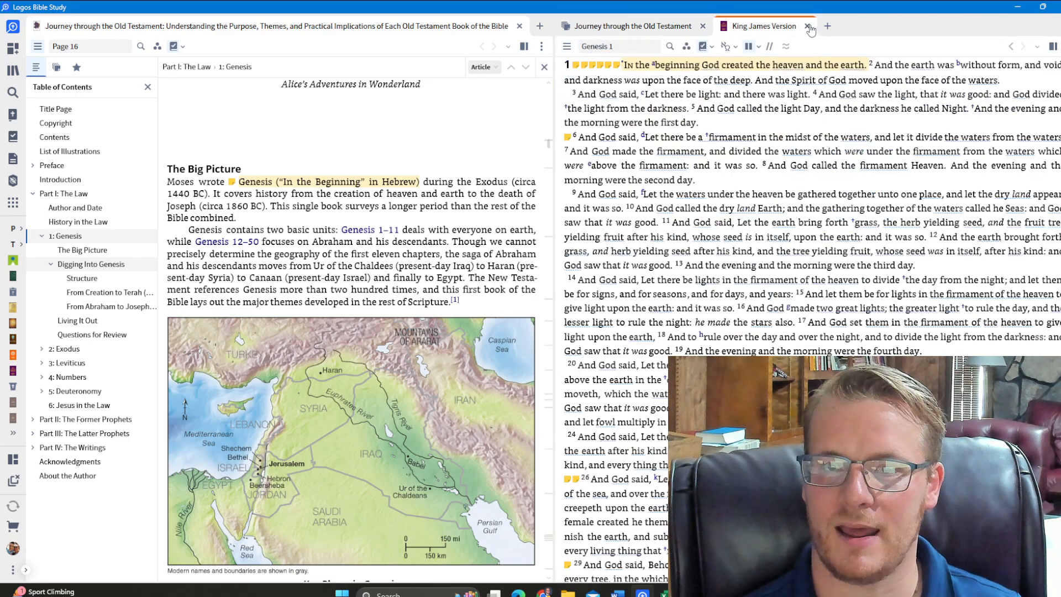
left_click(808, 27)
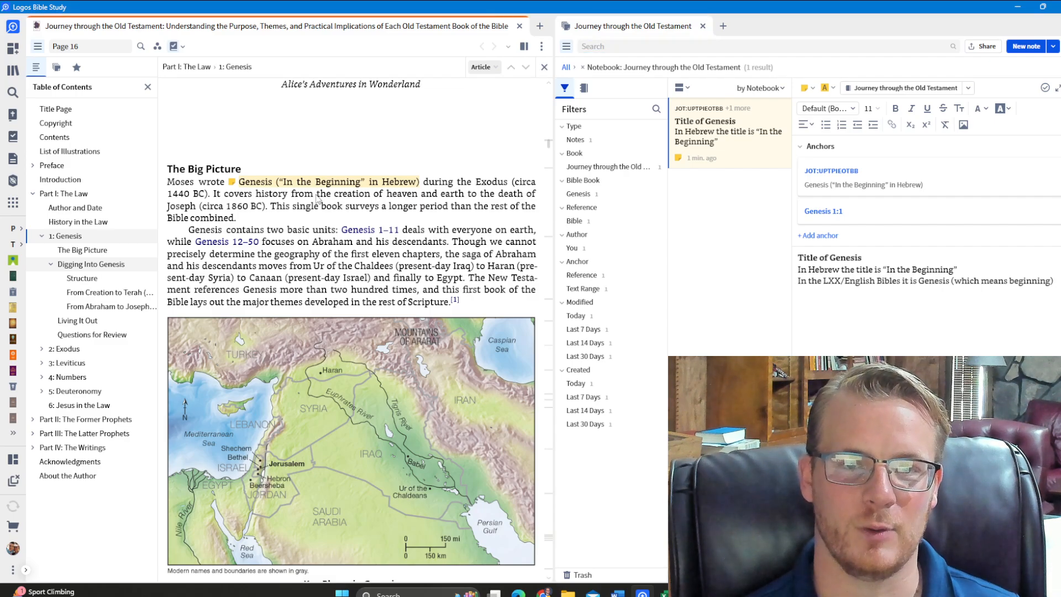
Add a note on the phrase "the creation of heaven and earth" in The Big Picture section
left_click_drag(318, 198, 456, 196)
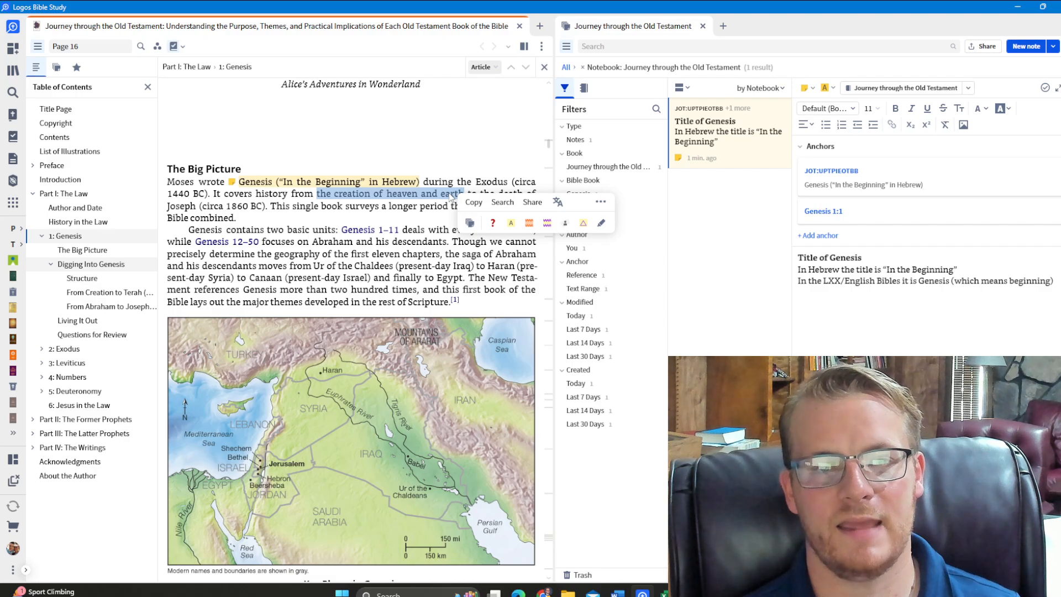
left_click(471, 224)
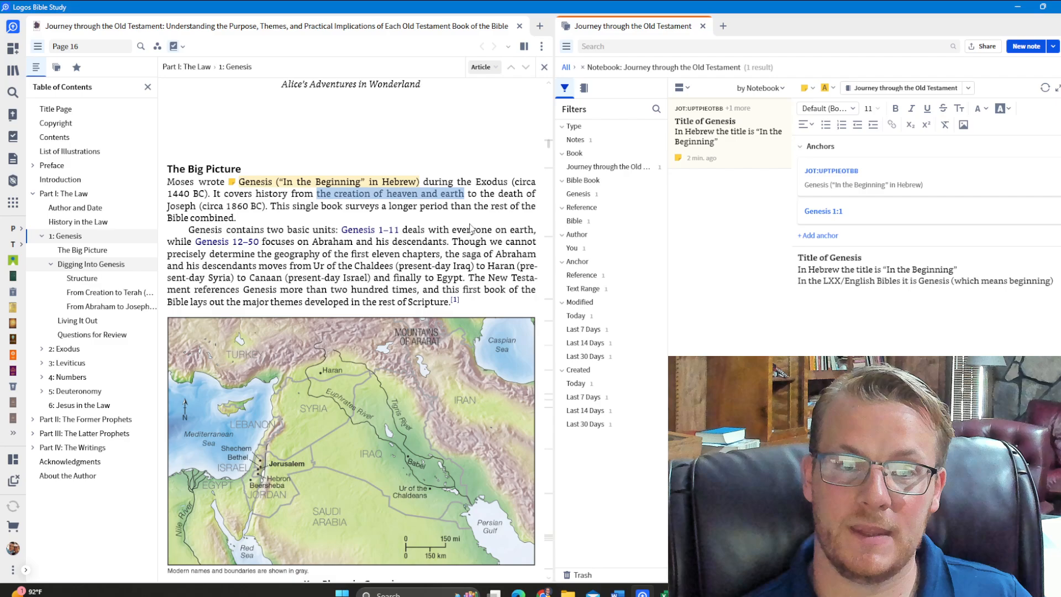
right_click(449, 194)
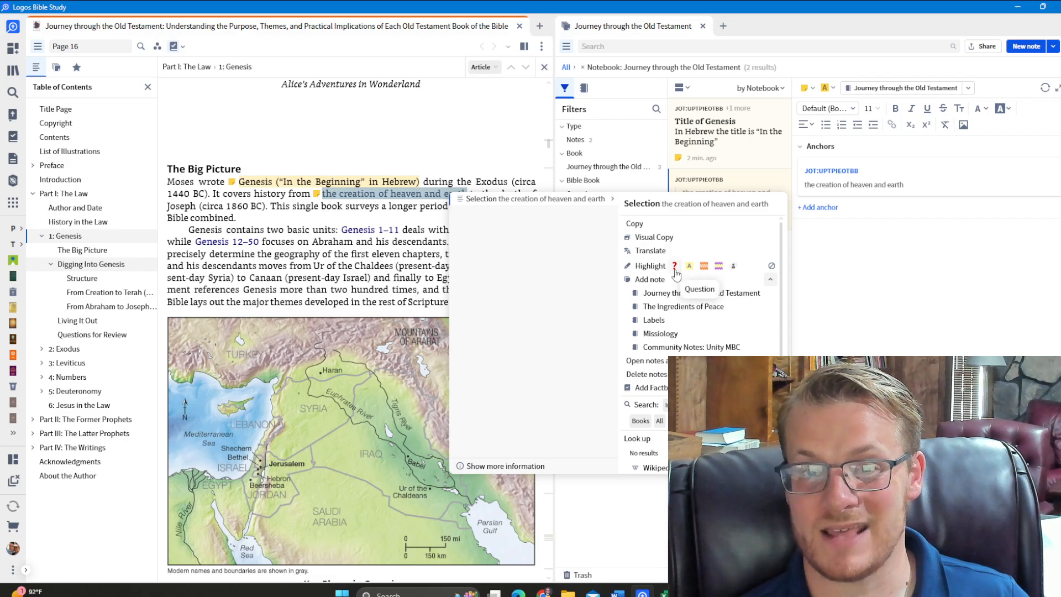
left_click(674, 267)
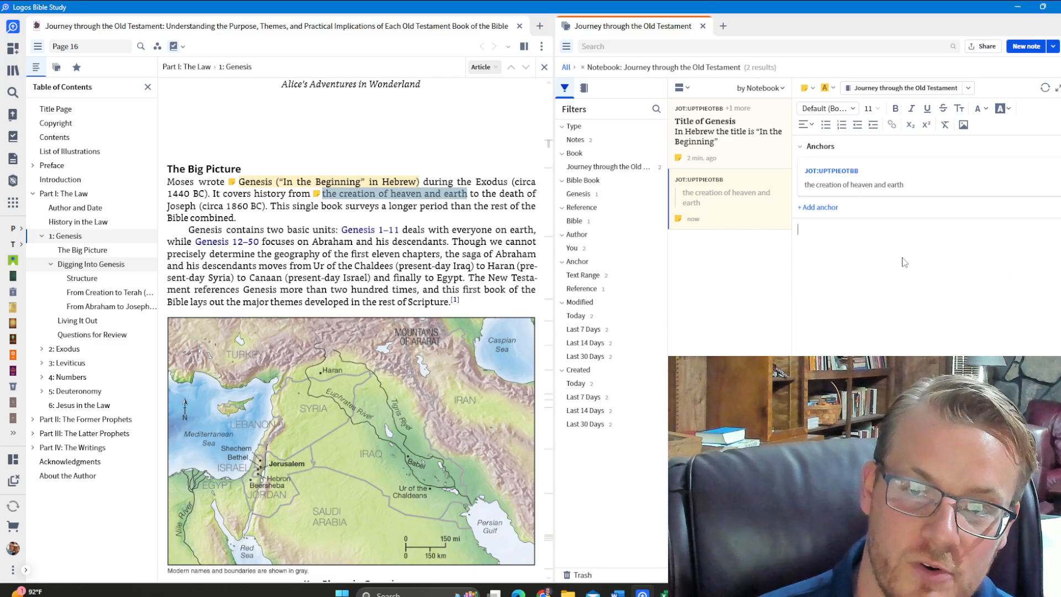
Enter the bold heading "Date of Creation" in the new note and start a line below it
left_click(894, 109)
type("DaT")
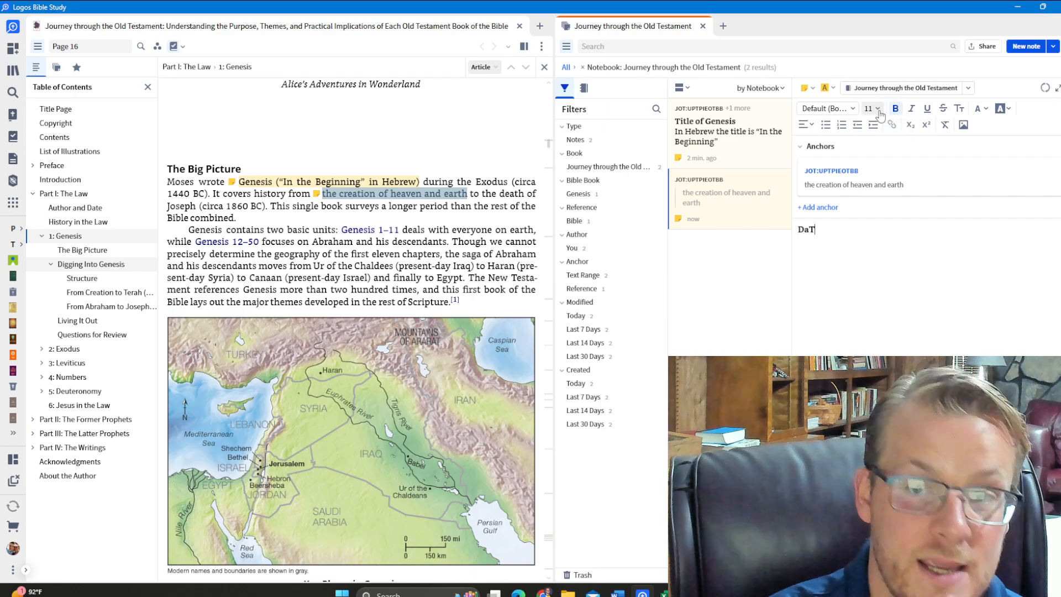
type("ate ")
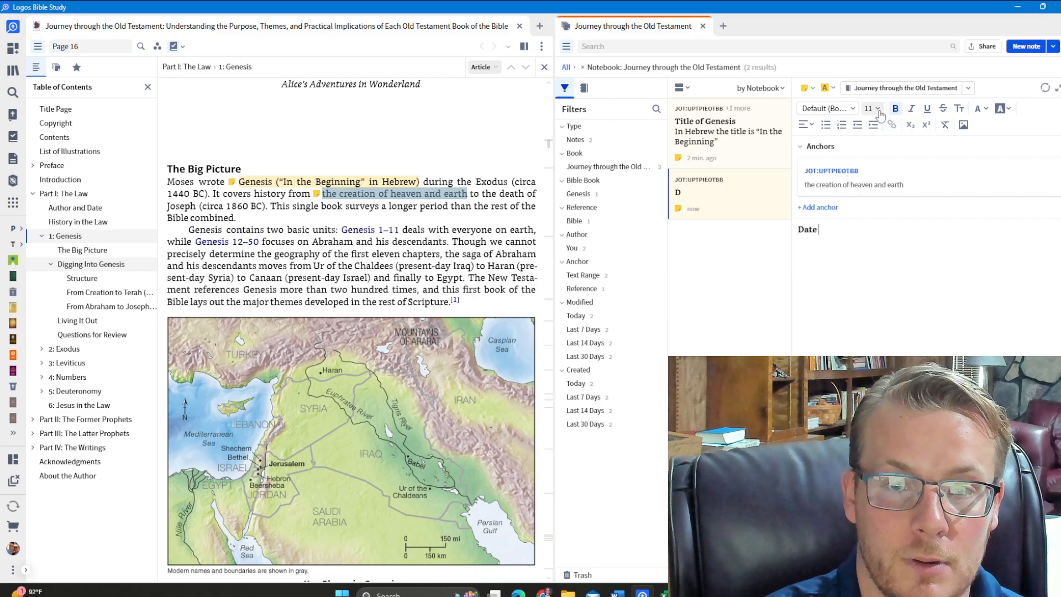
type("of Creation")
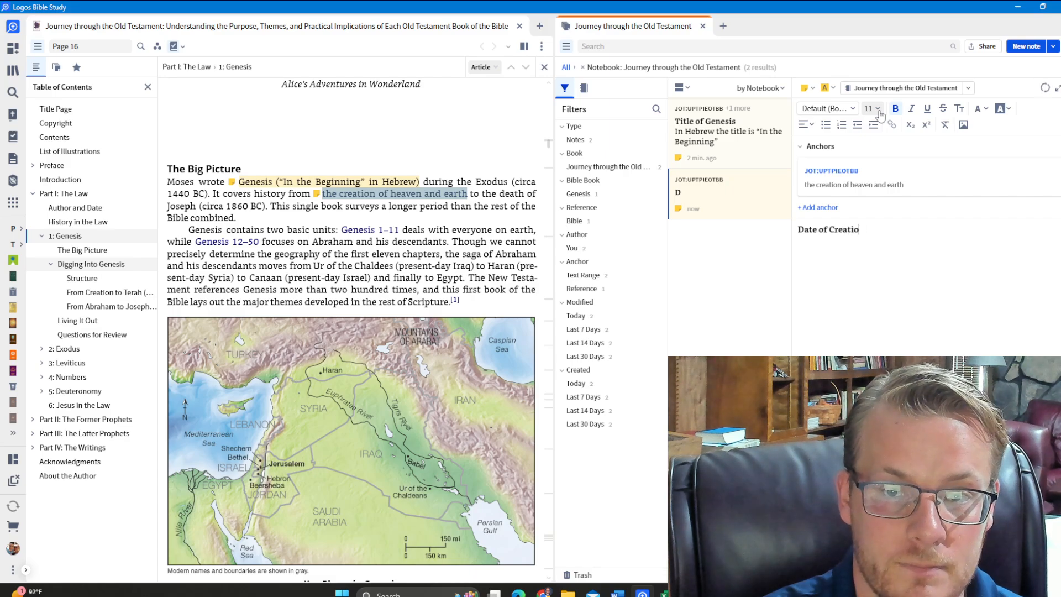
key("Return")
type("When")
key("BackSpace")
key("BackSpace")
key("BackSpace")
key("BackSpace")
Add the non-bold question "When was the world created?" under the "Date of Creation" heading
key("ctrl+b")
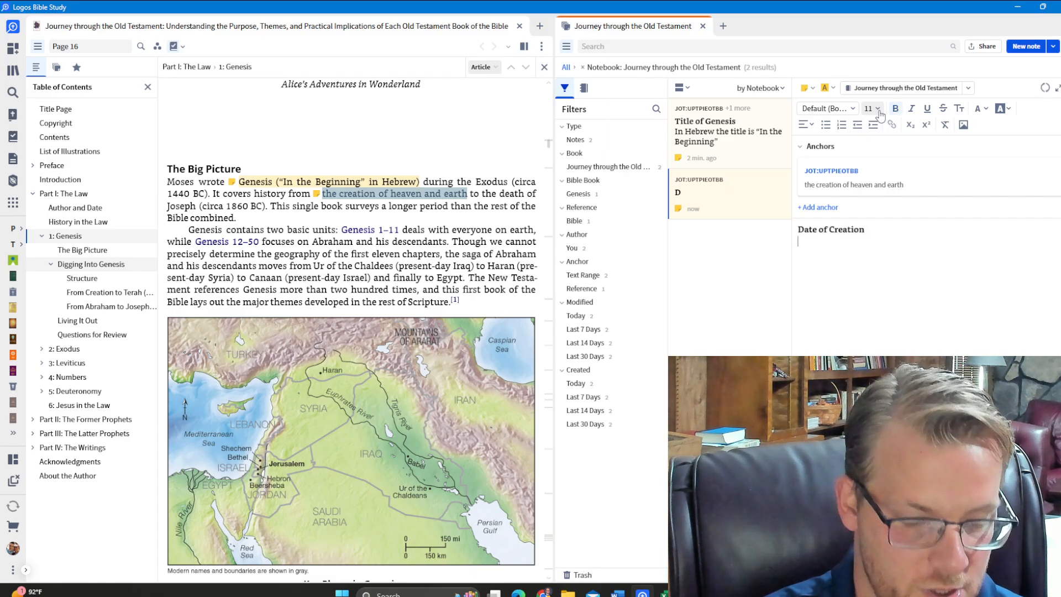
type("When")
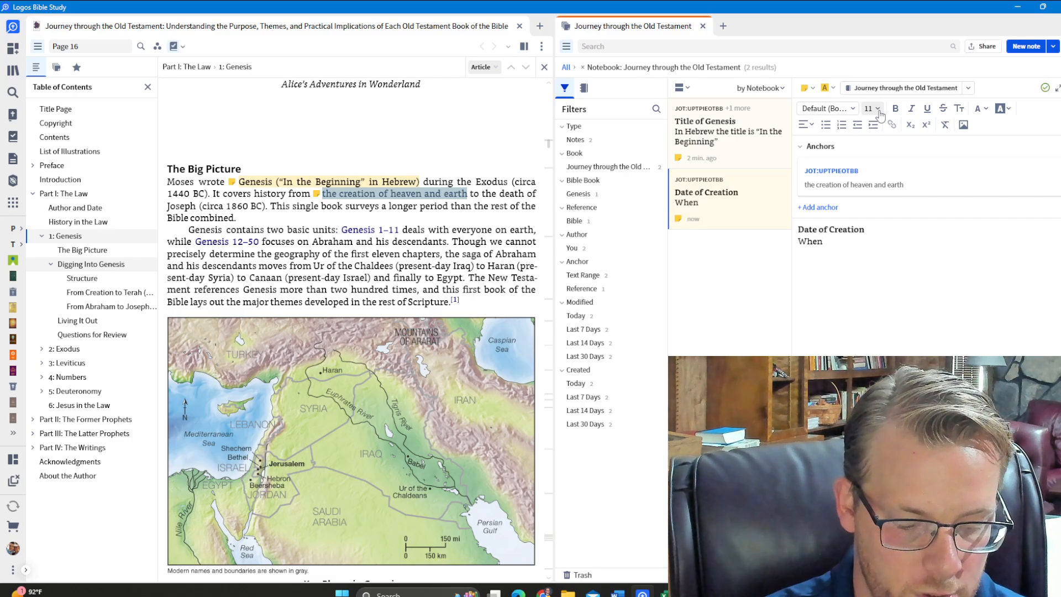
type(" w")
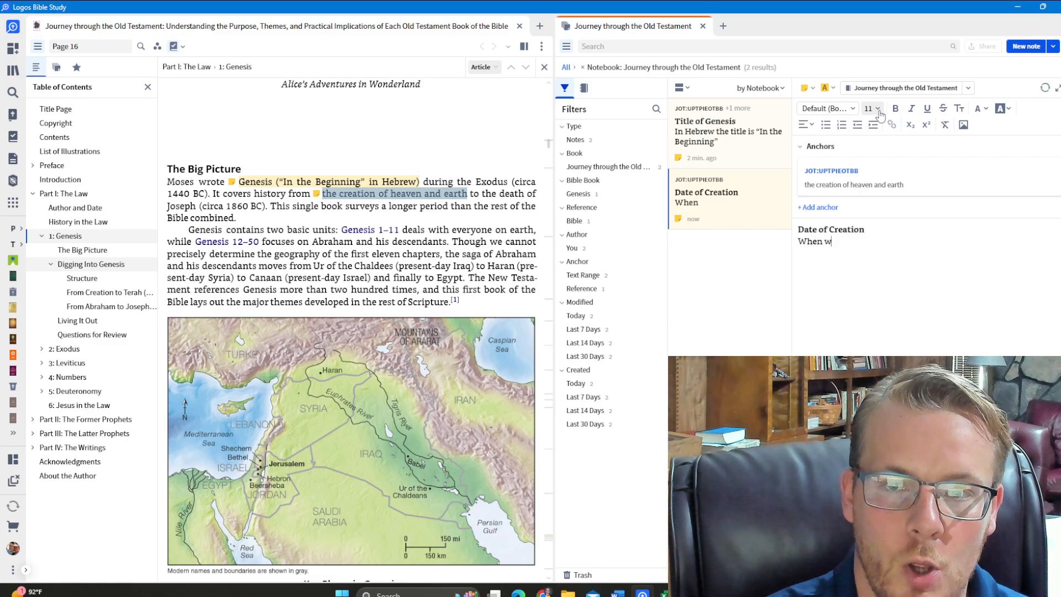
type("as the world created?")
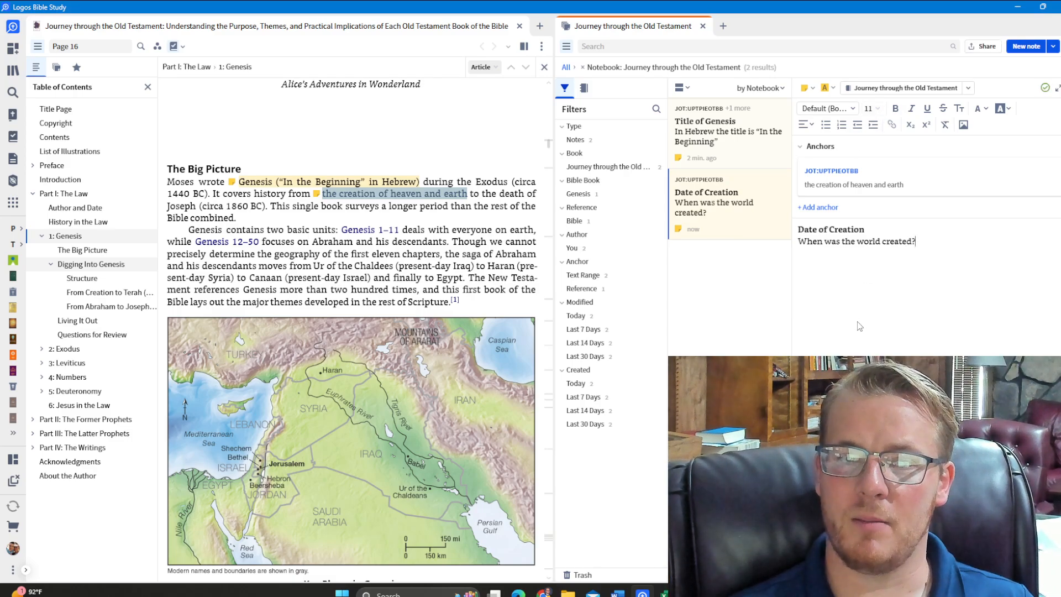
Change the "Date of Creation" note's icon to a question mark and its color to red
left_click(810, 88)
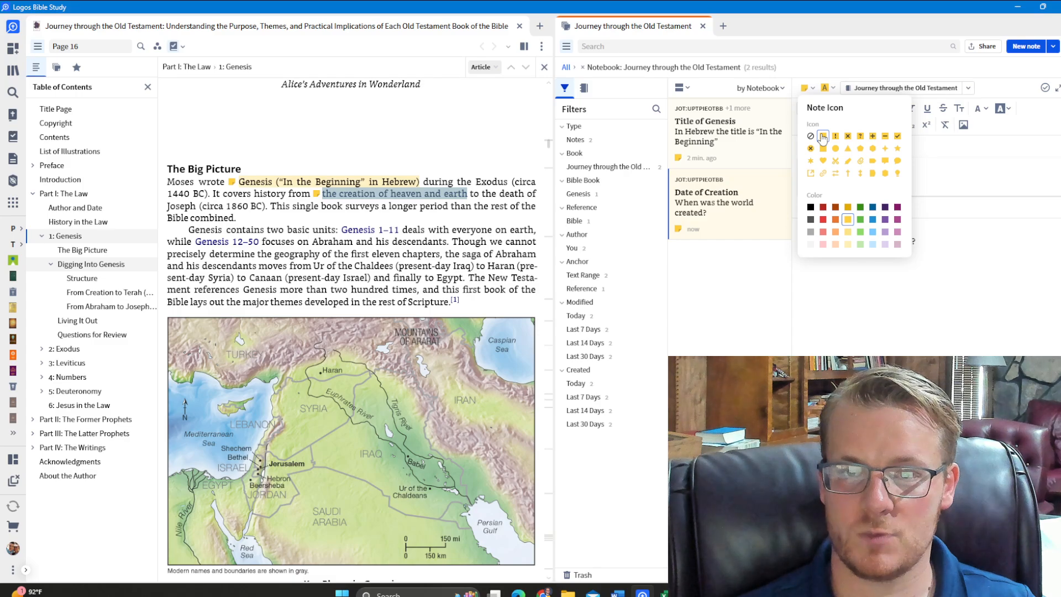
left_click(860, 136)
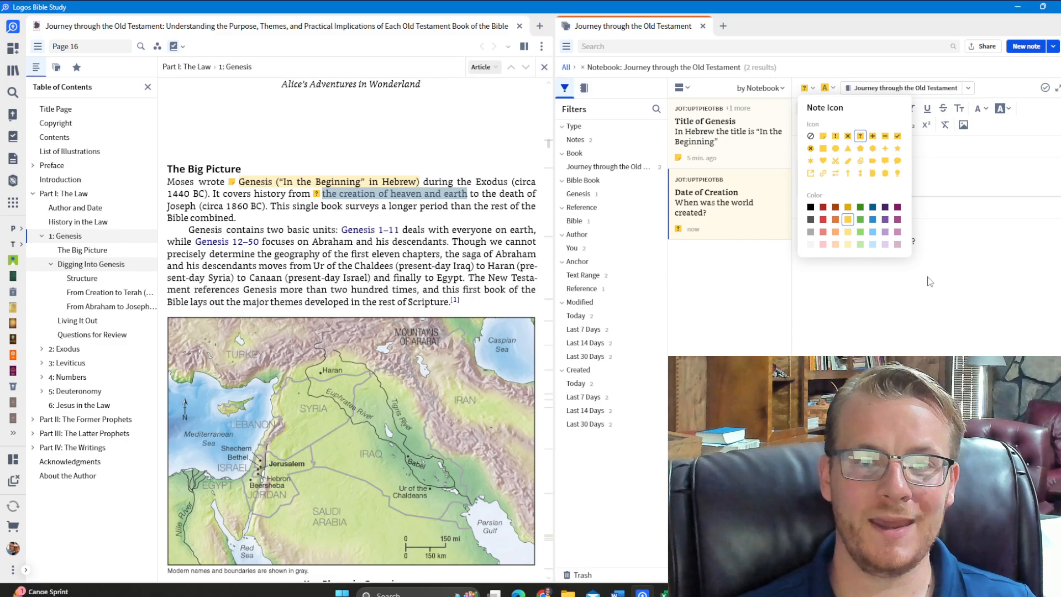
left_click(823, 220)
left_click(811, 292)
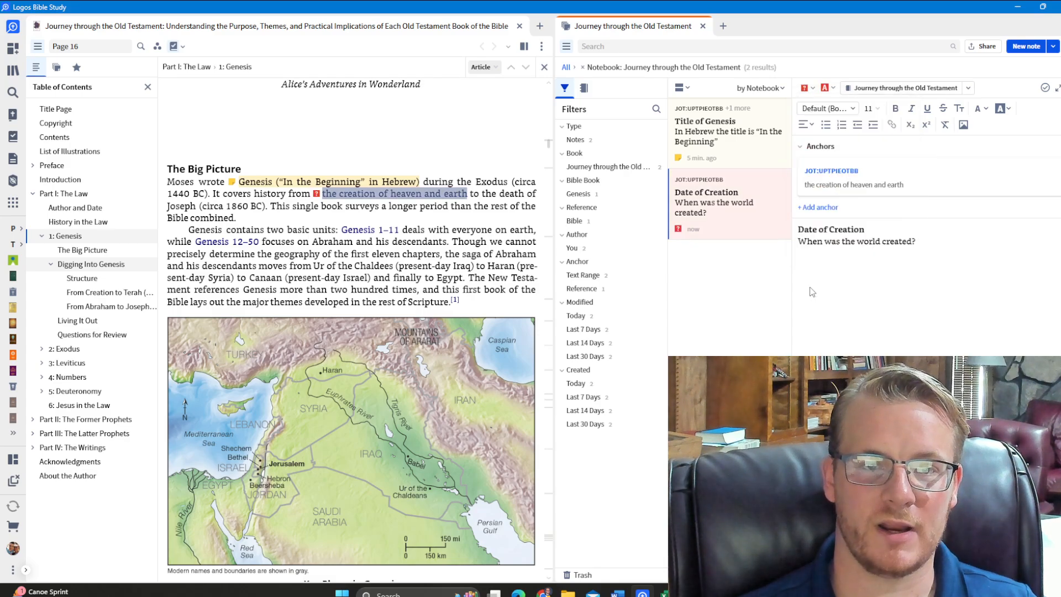
left_click(457, 221)
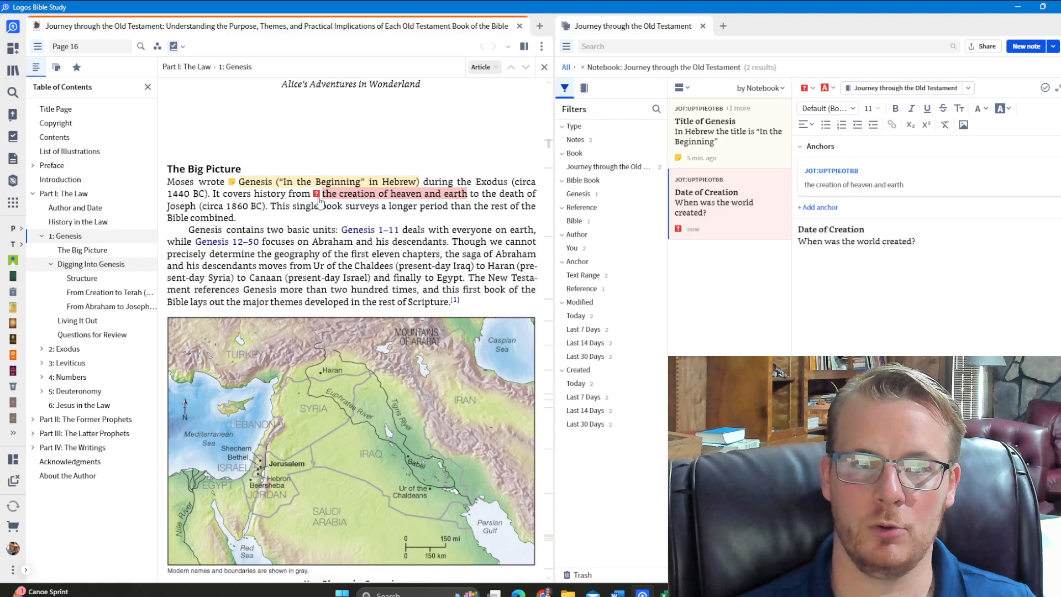
mouse_move(319, 201)
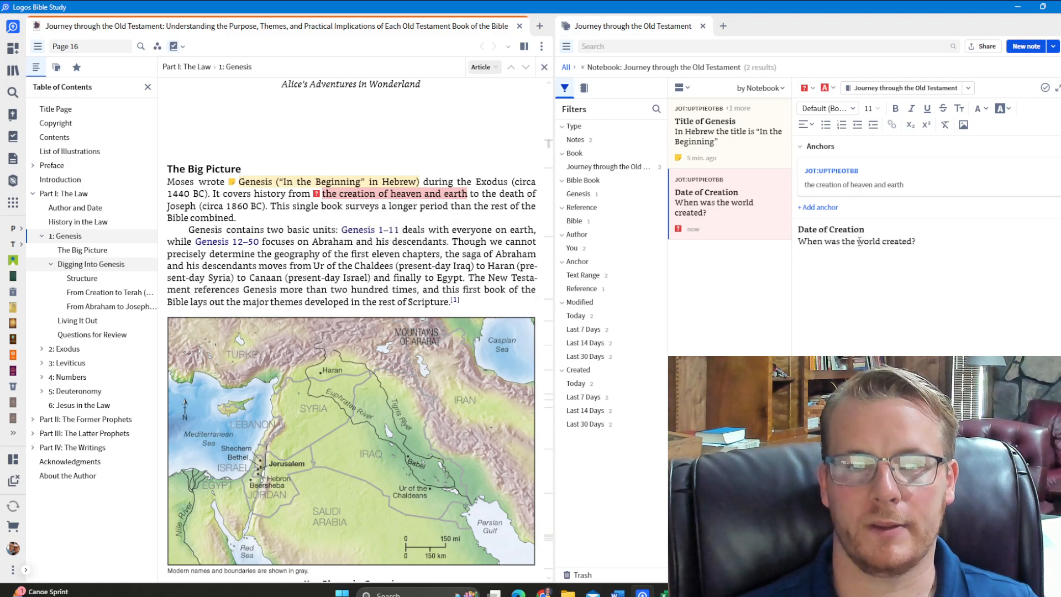
left_click(986, 254)
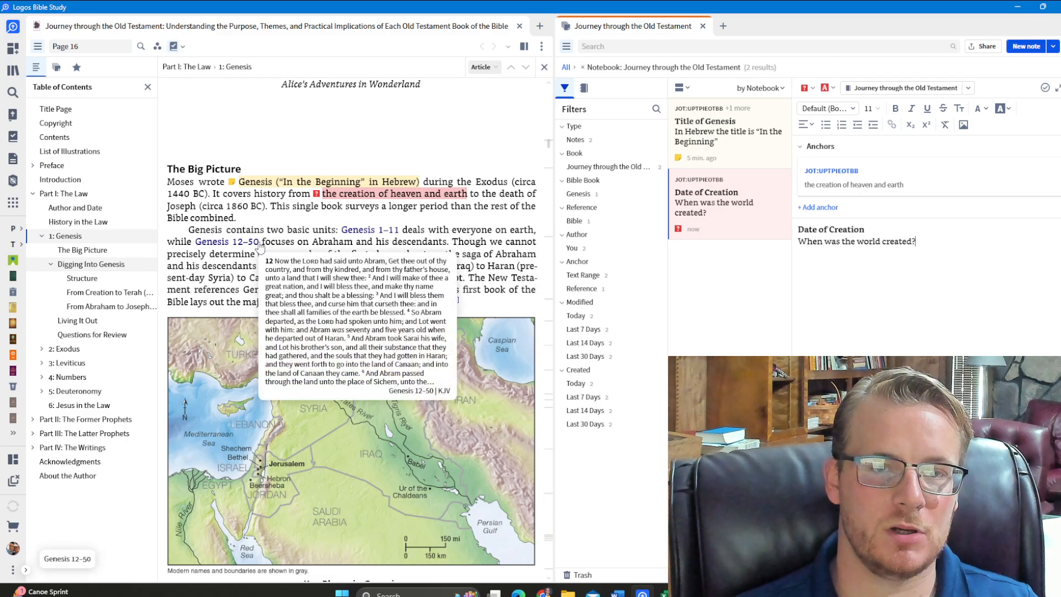
Look through the sections of the Genesis chapter and go to its Living It Out section
scroll(257, 243, "down", 3)
scroll(259, 241, "down", 20)
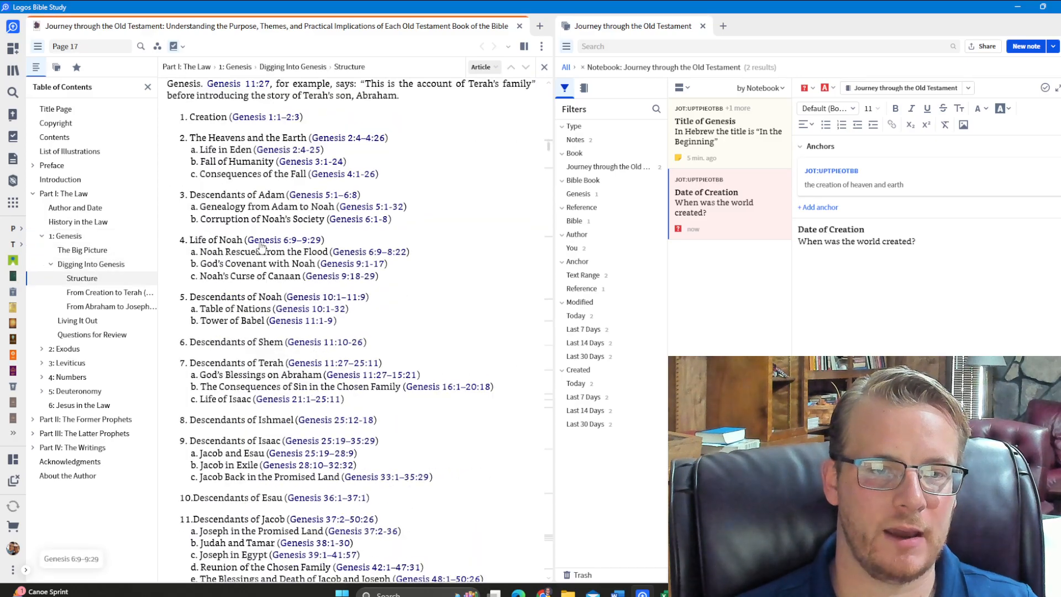
scroll(263, 247, "down", 6)
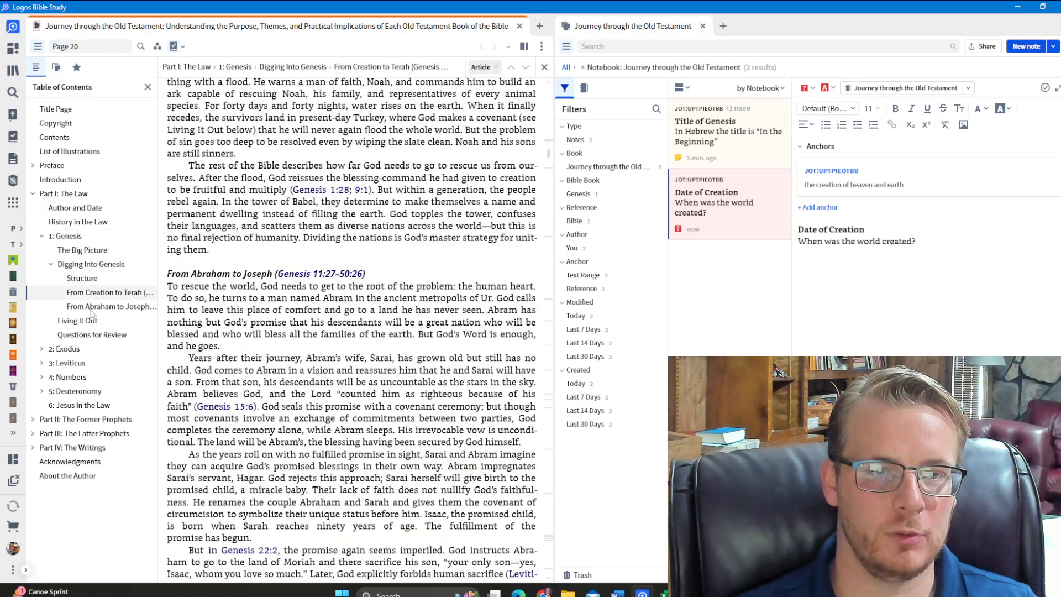
left_click(77, 320)
scroll(224, 236, "up", 10)
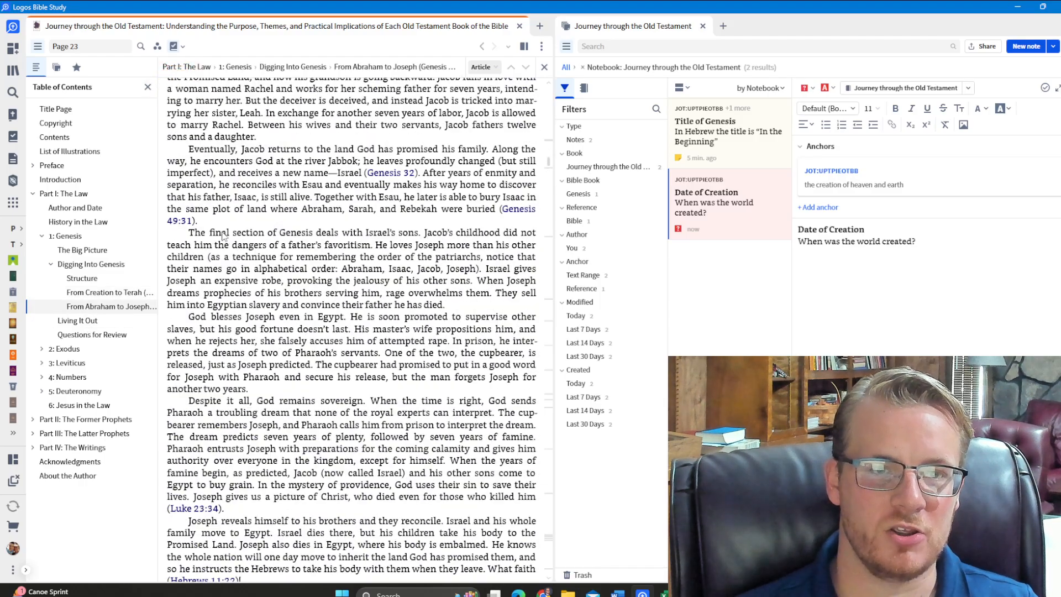
scroll(325, 262, "up", 20)
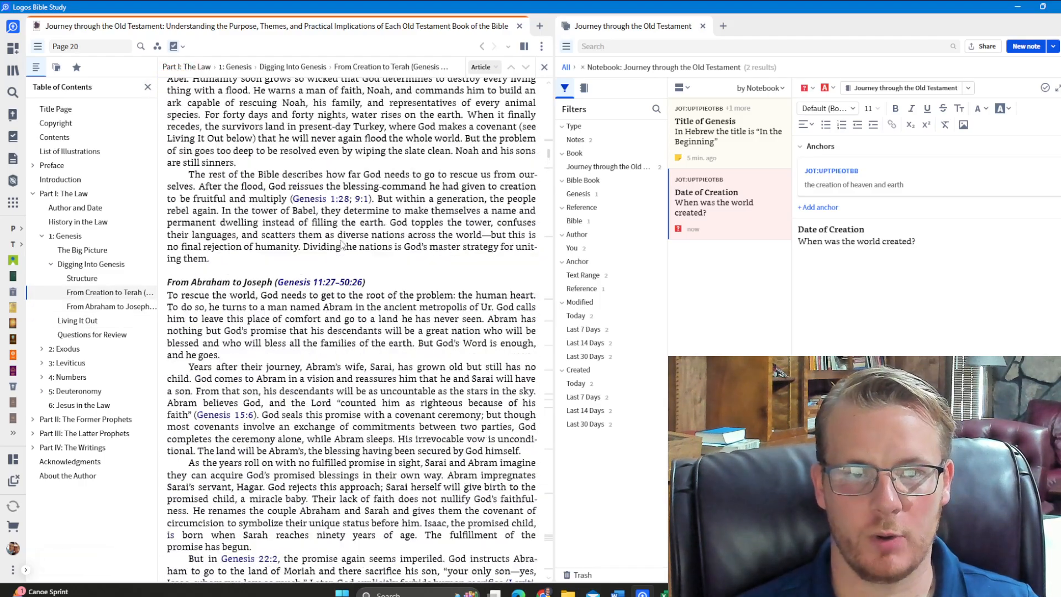
scroll(339, 247, "up", 6)
scroll(339, 247, "down", 8)
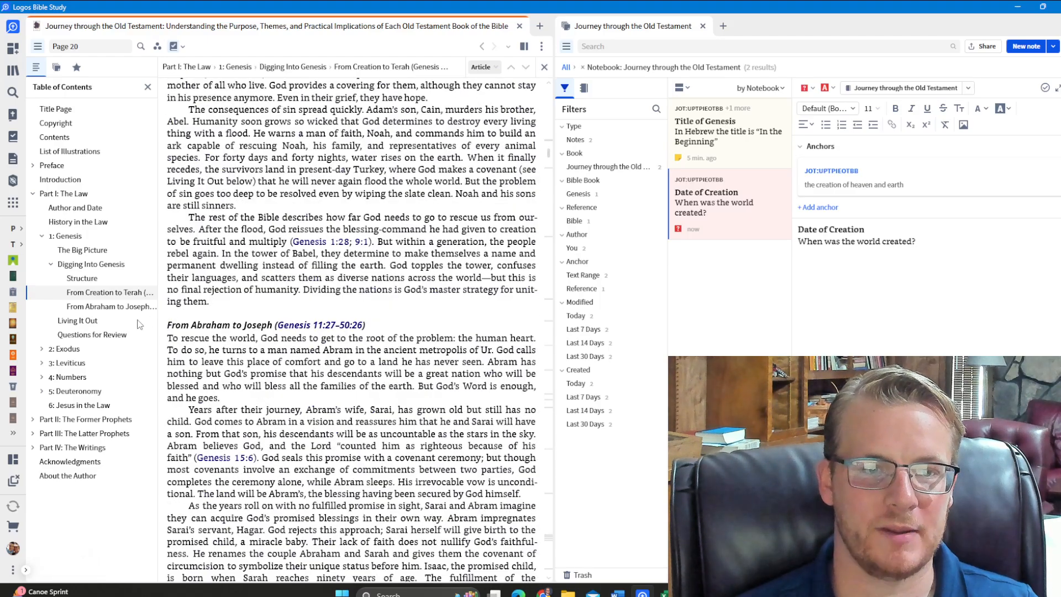
left_click(98, 323)
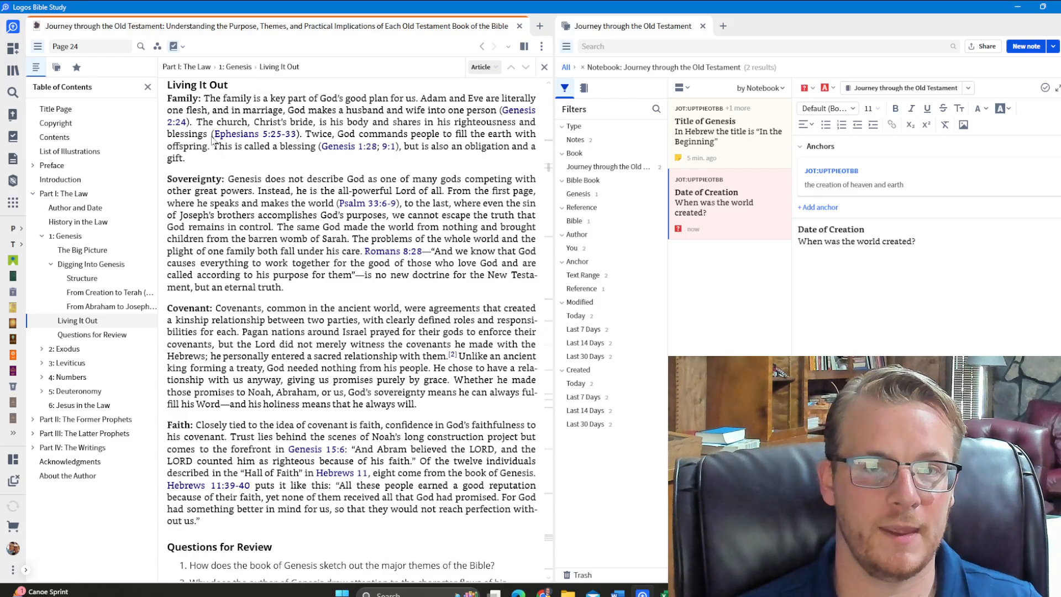
Highlight "This is called a blessing (Genesis 1:28; 9:1), but is also an obligation and a gift." in yellow in the Family paragraph
mouse_move(279, 138)
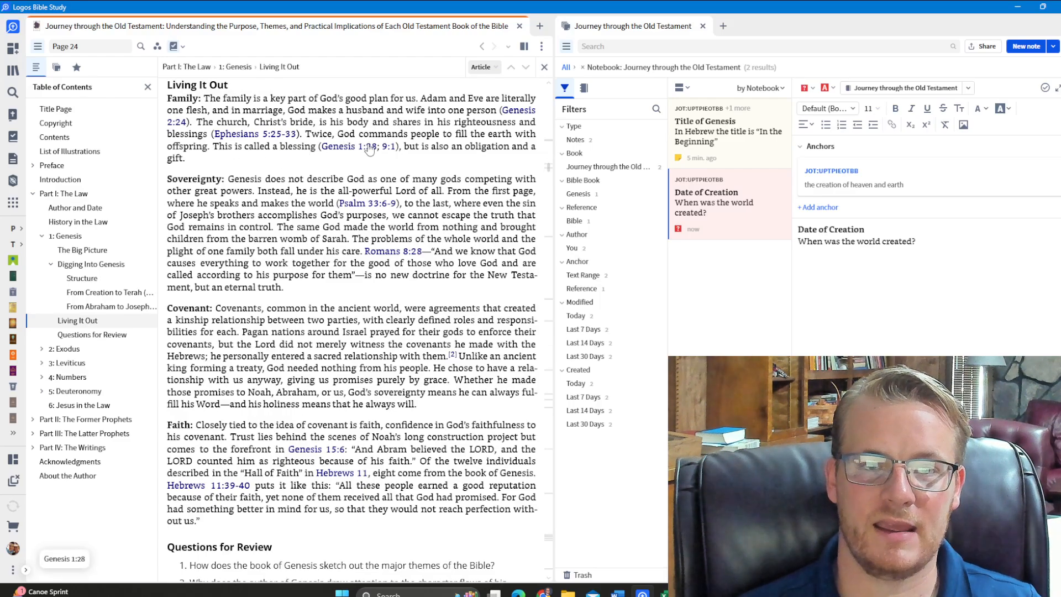
mouse_move(369, 149)
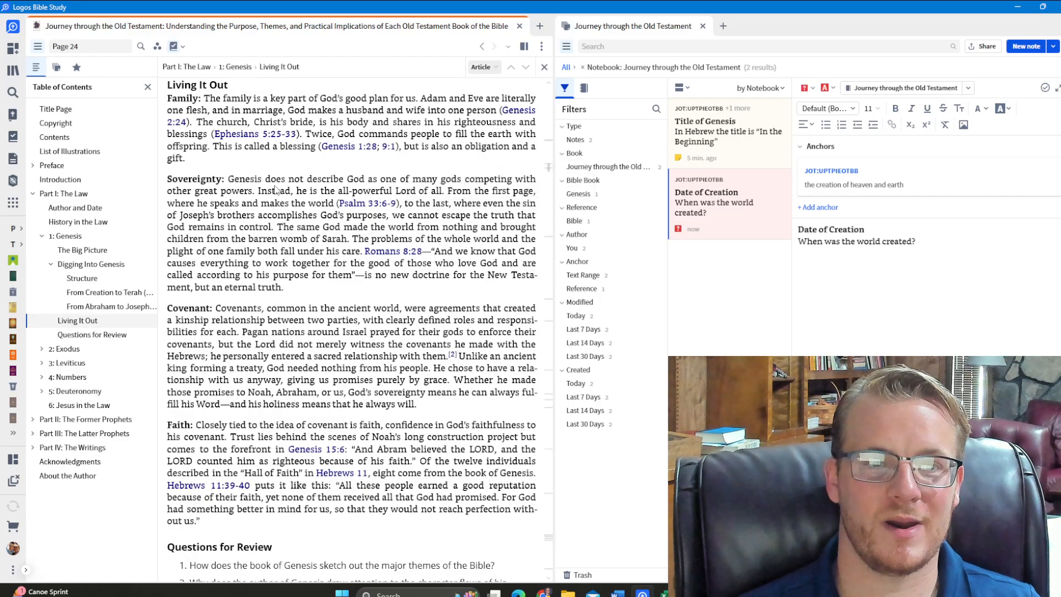
left_click_drag(213, 149, 214, 161)
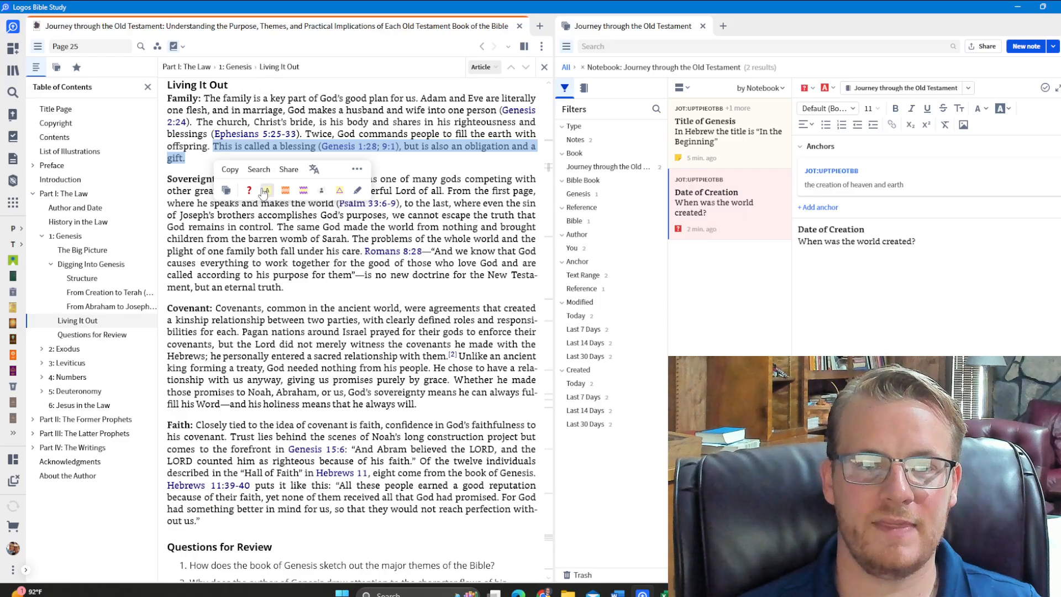
left_click(267, 190)
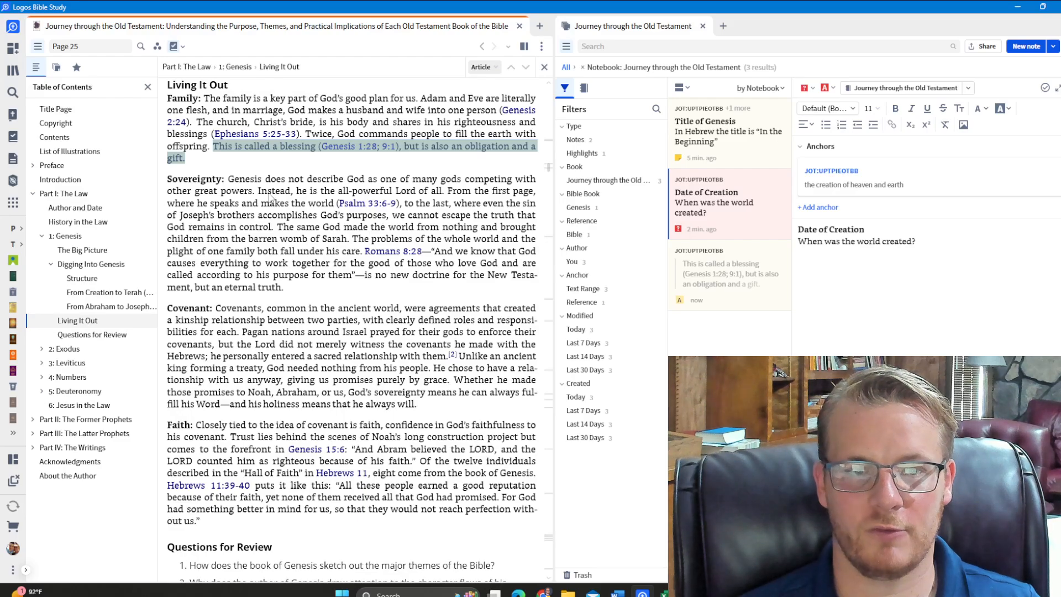
Open the new highlight's entry in the notebook and give it the bold heading "Creation Mandate to Multiply"
left_click(844, 273)
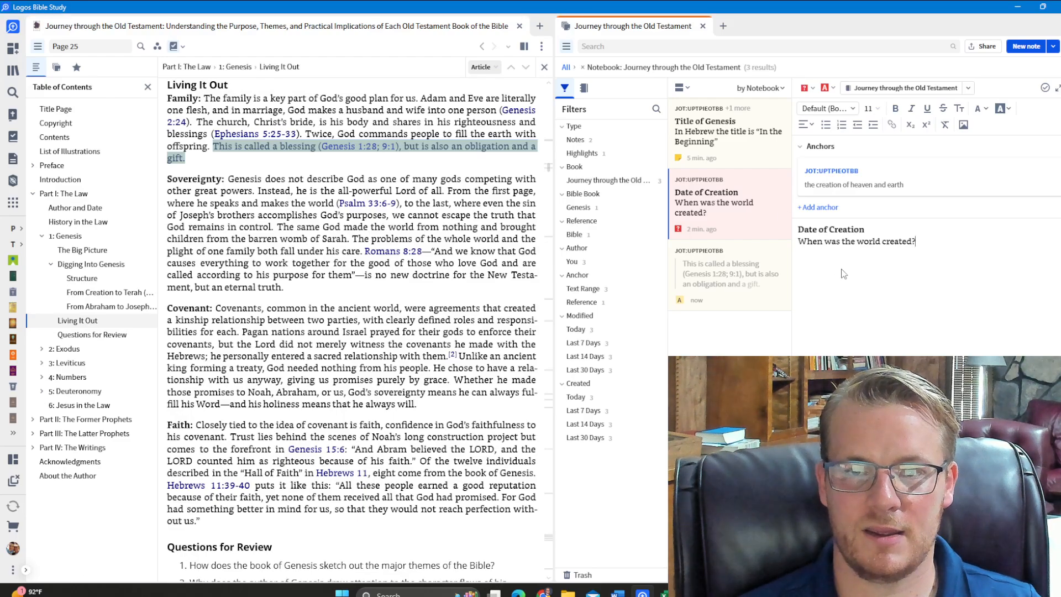
left_click(733, 270)
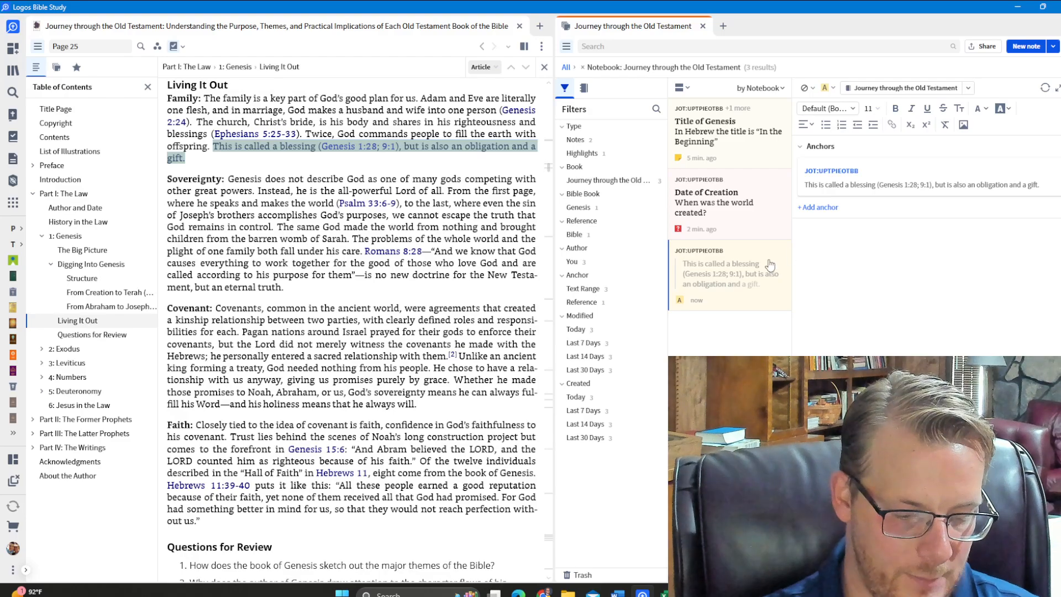
key("ctrl+b")
type("Creation ")
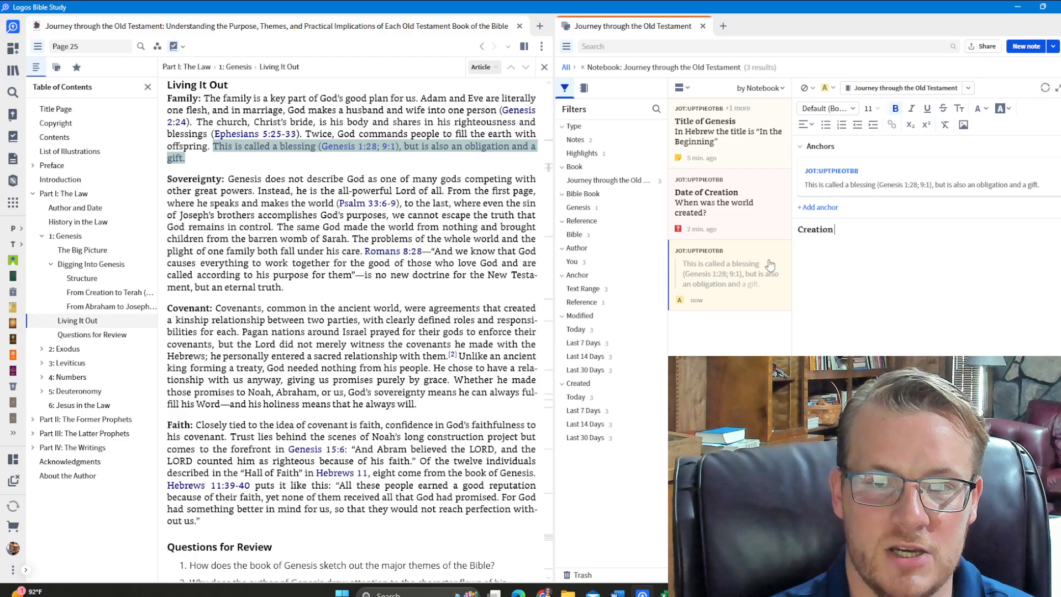
type("Mandate")
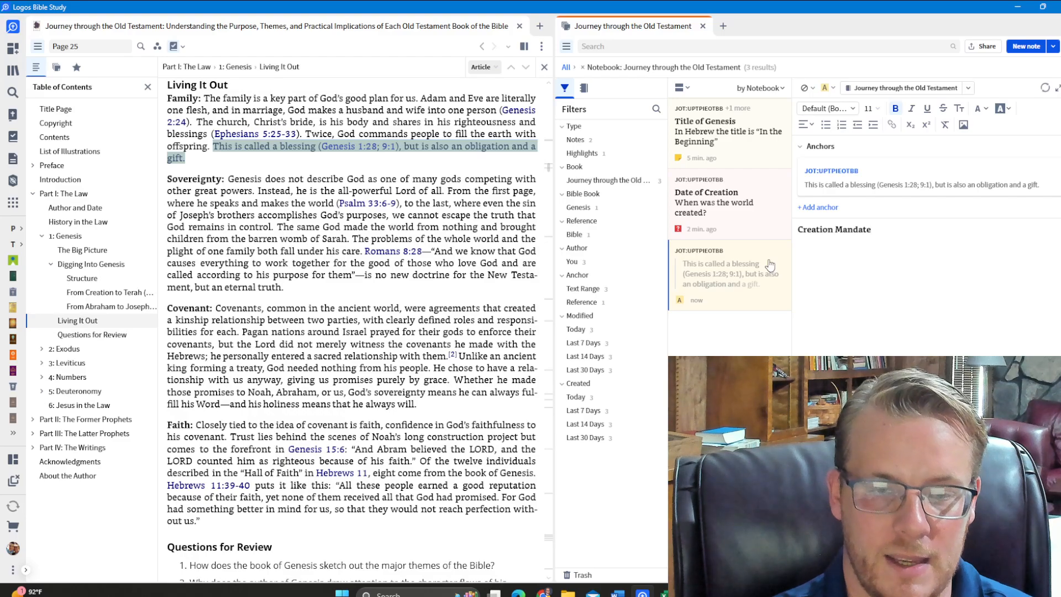
type(" to Multip0")
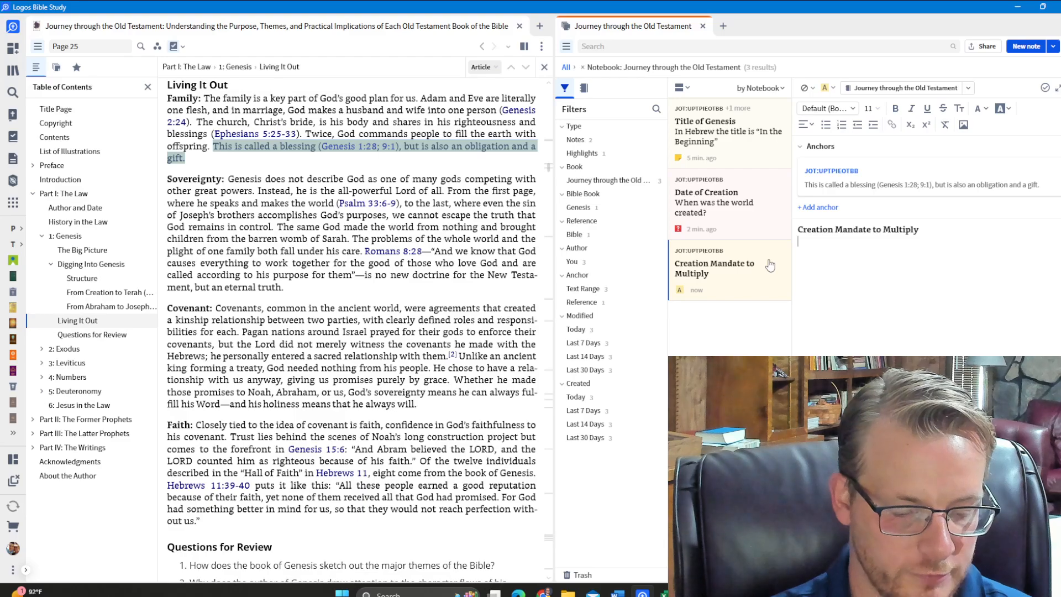
Below the heading, write in non-bold text: Filling the earth is a "blessing" but it implies a commandment in Genesis
type("Fil")
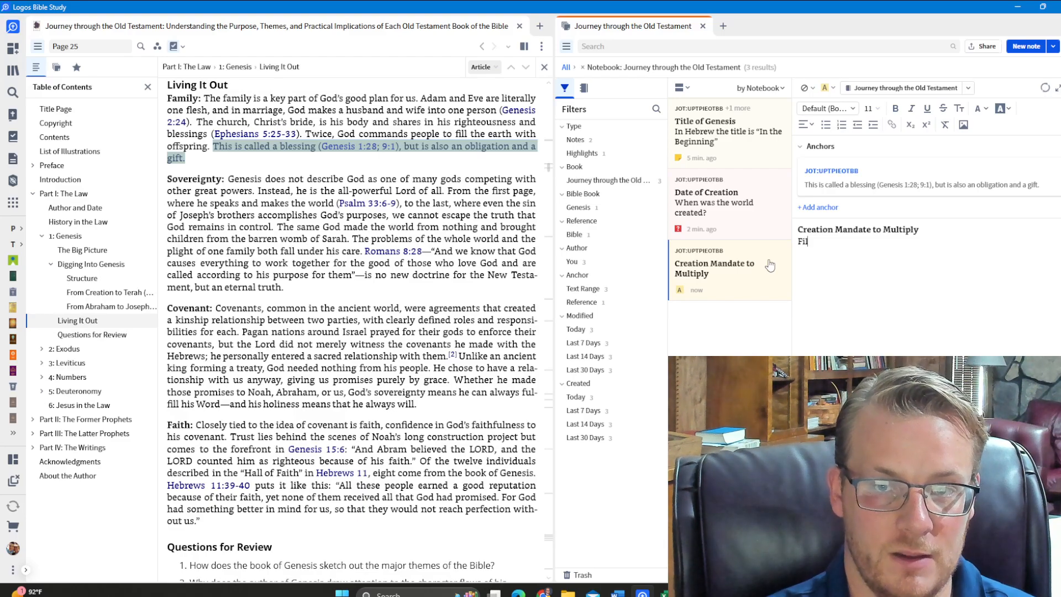
type("ling the earth i")
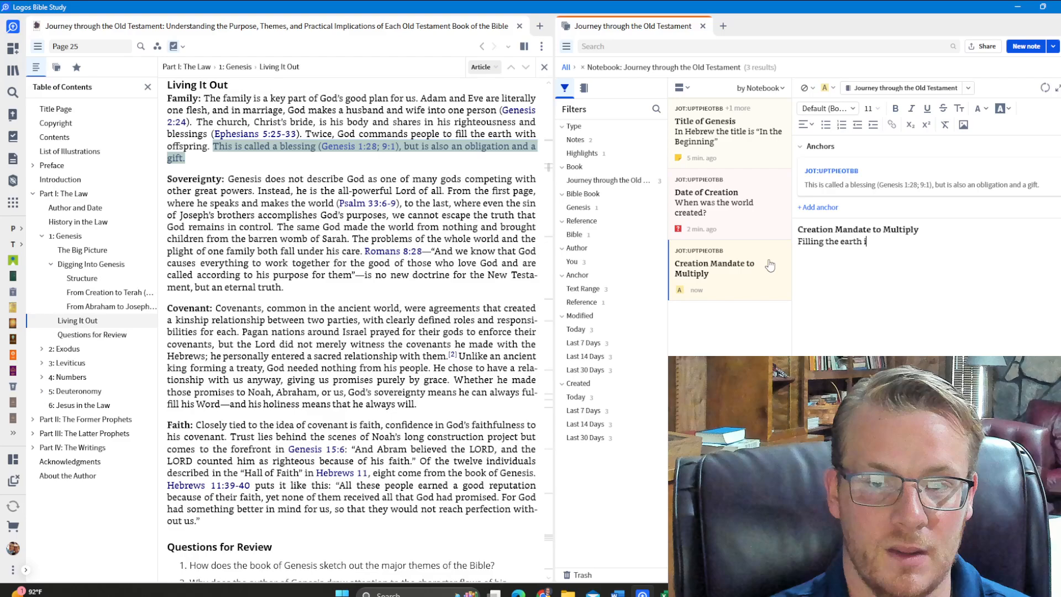
type("s a “b")
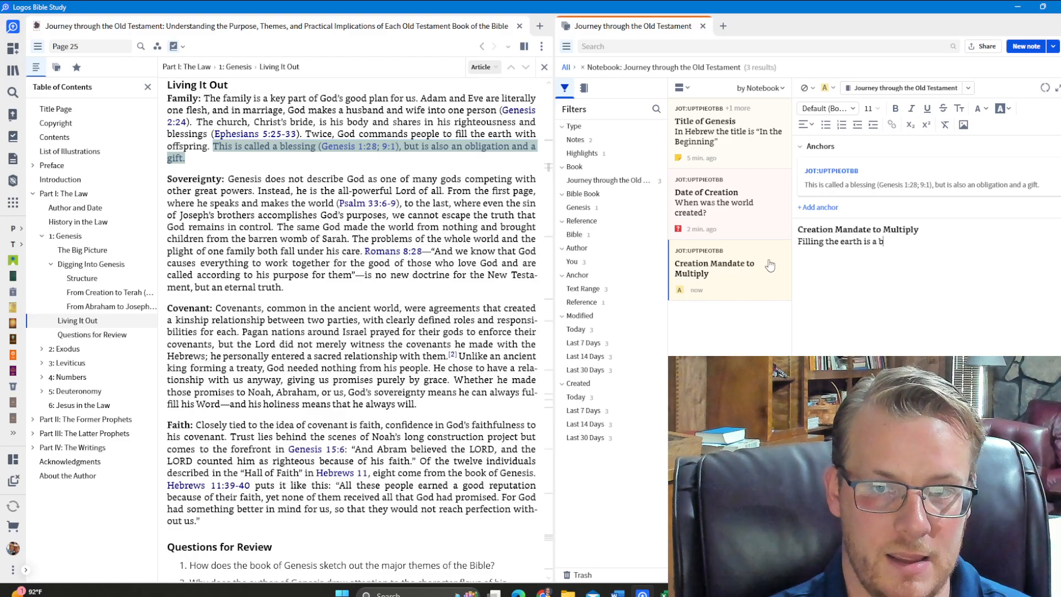
type("lessing")
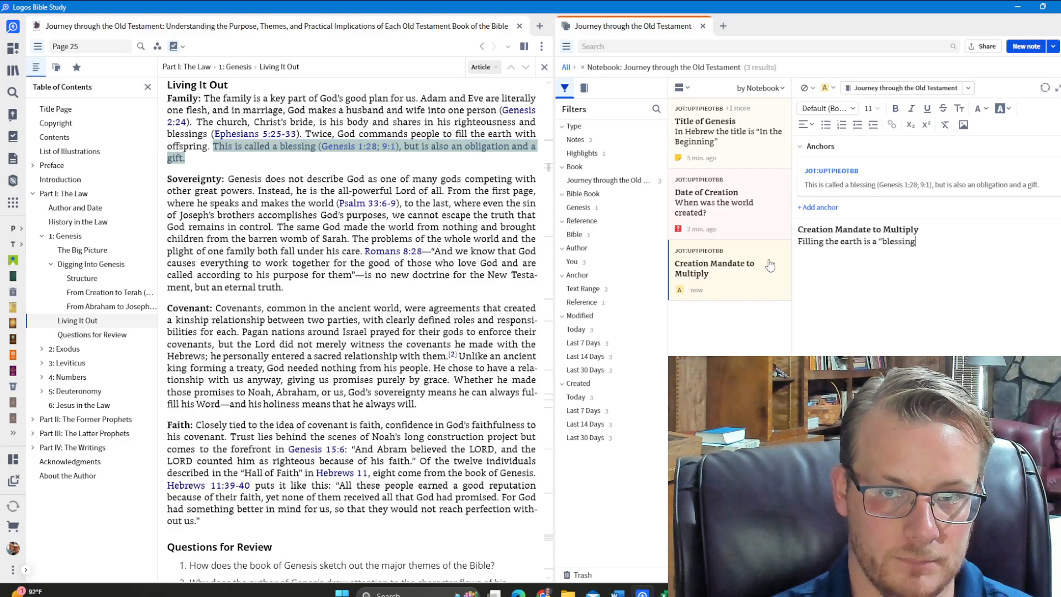
type("” but it impl")
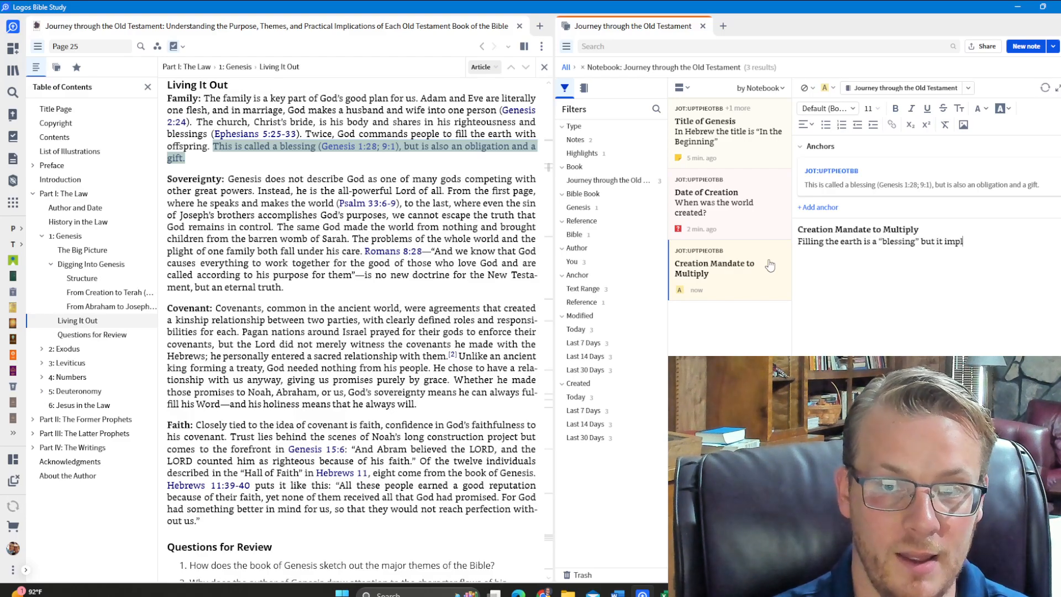
type("ies a commandment")
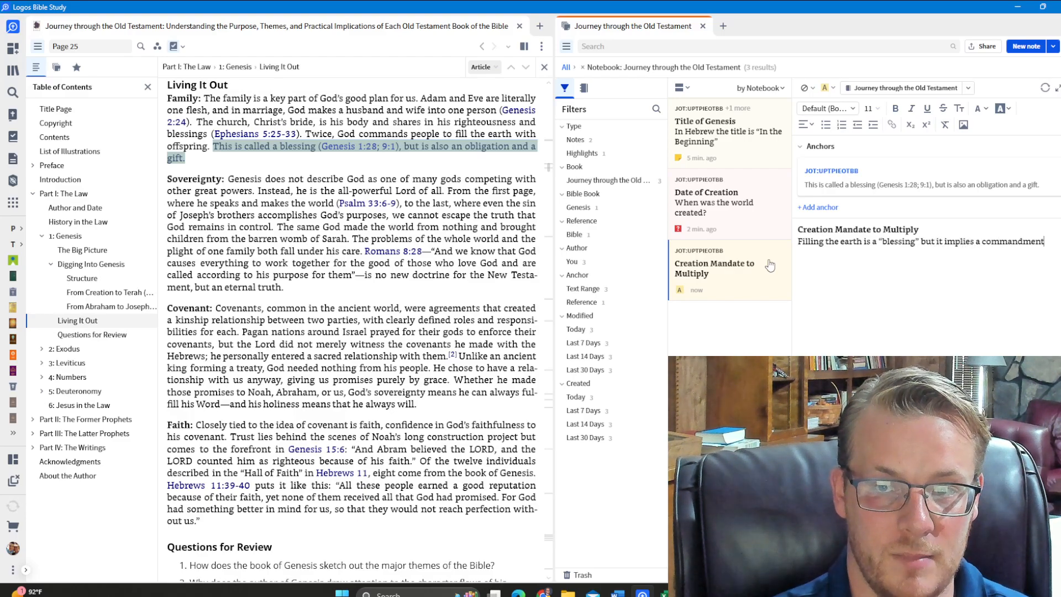
type(" in Genesis.")
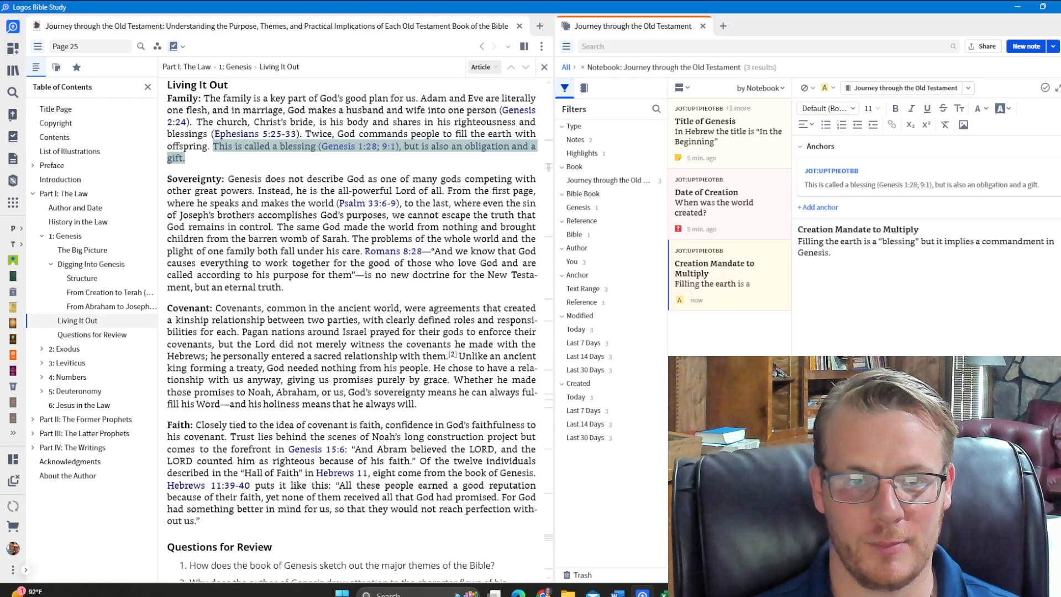
Add the Bible reference Genesis 1:28 as an anchor to the "Creation Mandate to Multiply" note
left_click(818, 207)
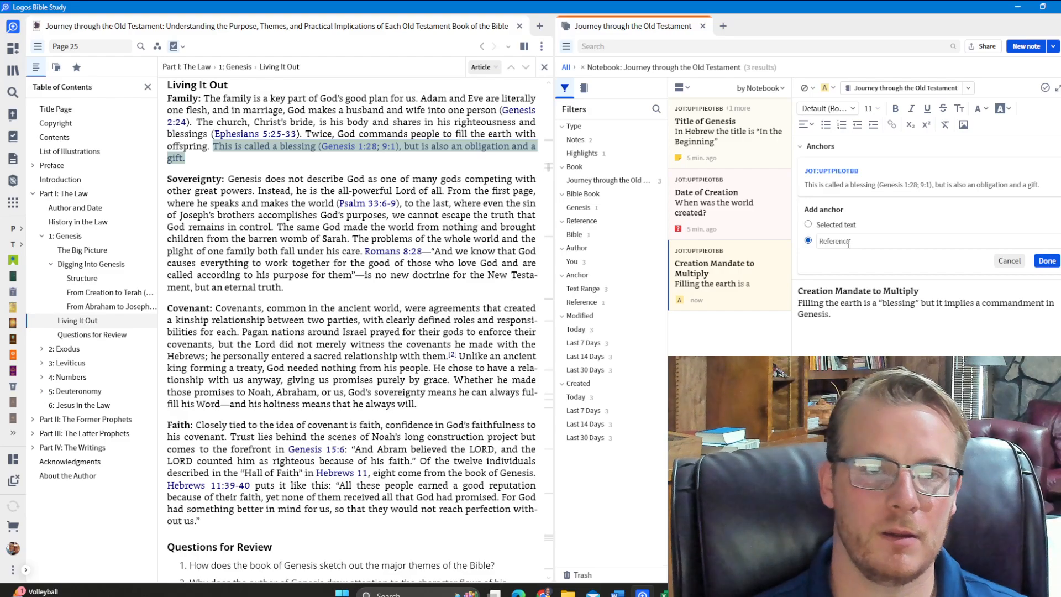
type("Genesis 1:28")
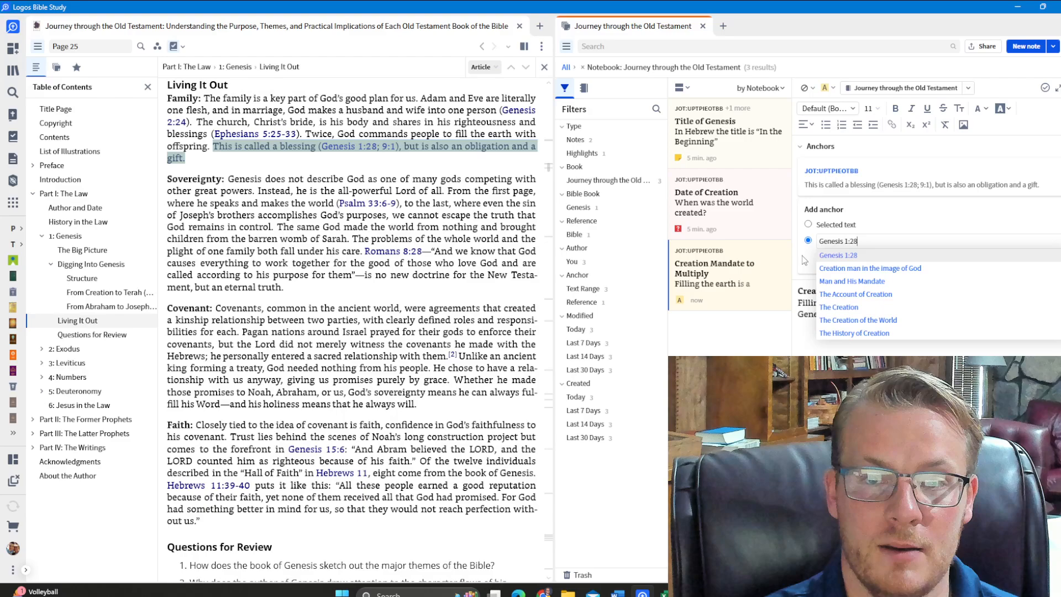
key("Return")
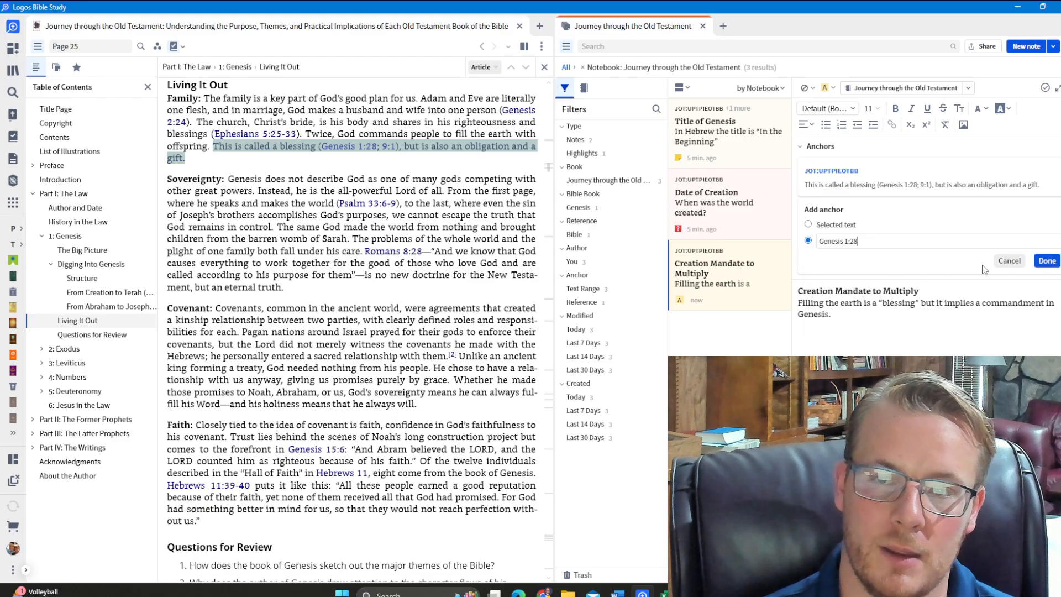
left_click(1047, 260)
Add a further reference anchor for Genesis 9:1 to the "Creation Mandate to Multiply" note
left_click(809, 270)
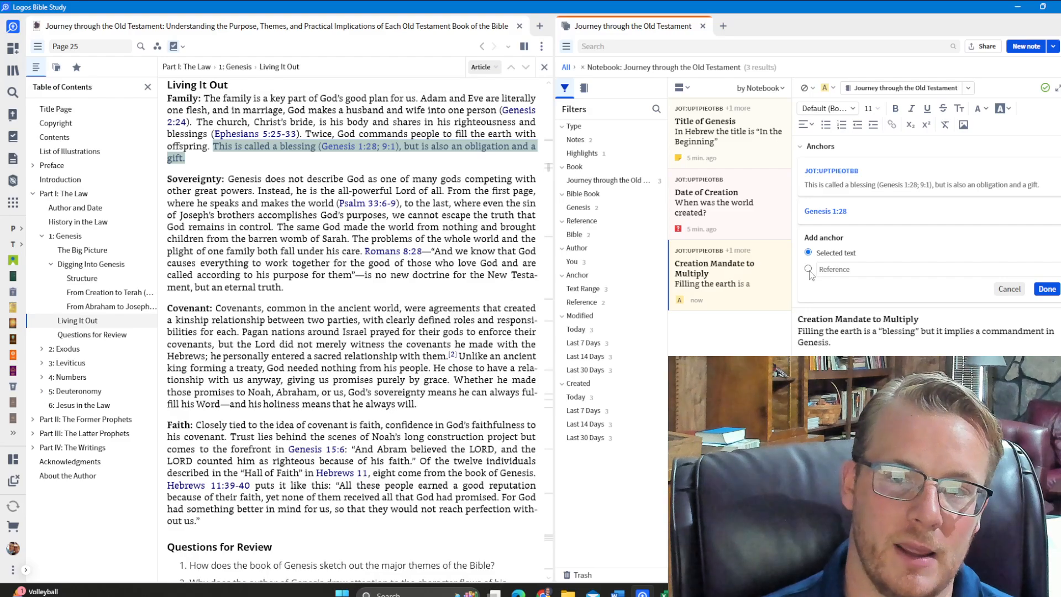
type("G")
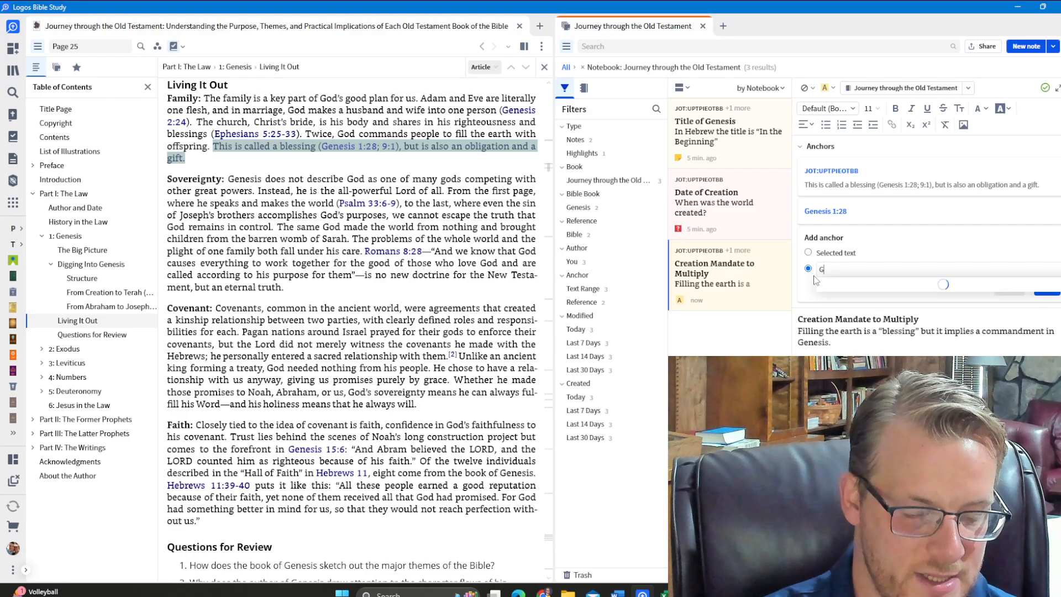
type("enesis 9:1")
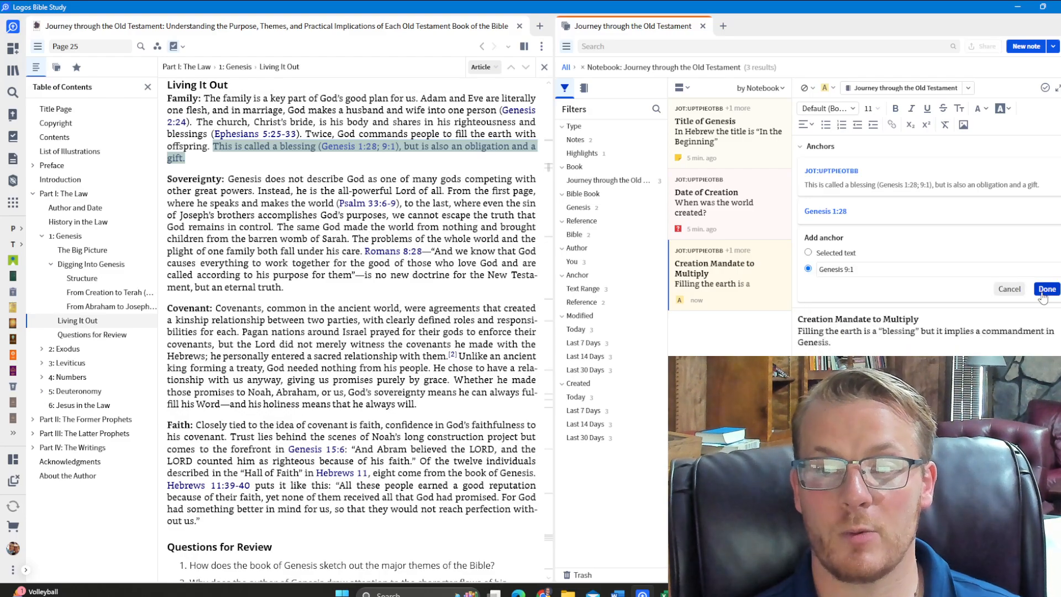
left_click(1046, 288)
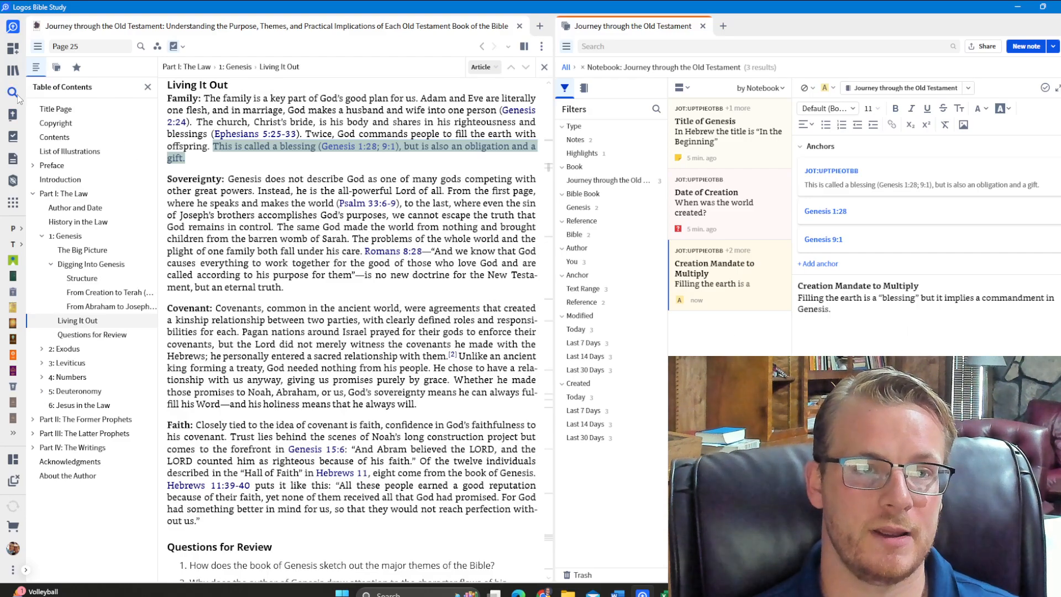
Open the King James Version at Genesis 1 to view the notes and highlights attached to the chapter
left_click(12, 116)
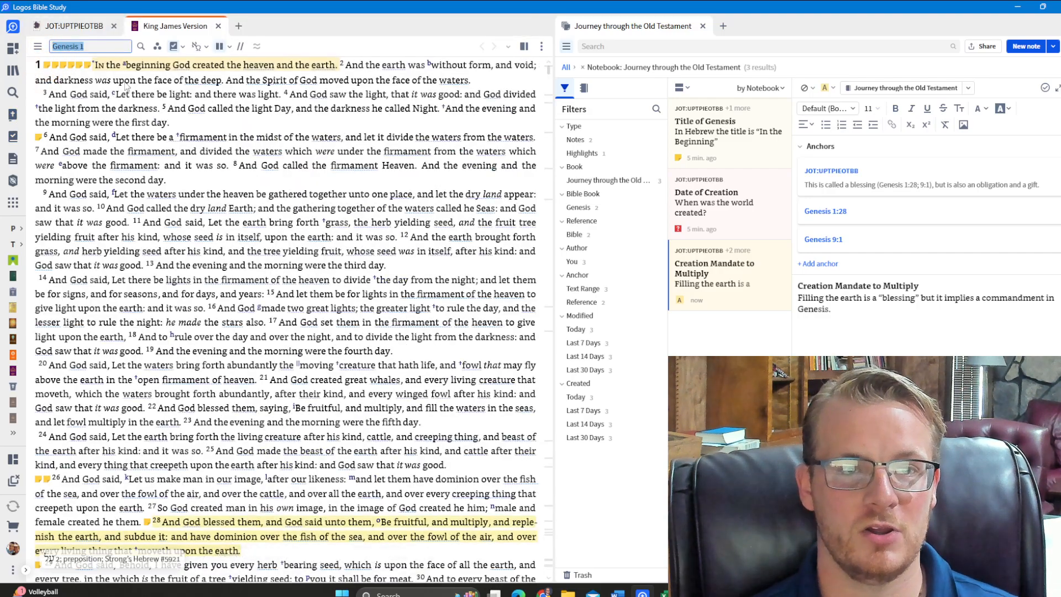
left_click(184, 49)
left_click(184, 49)
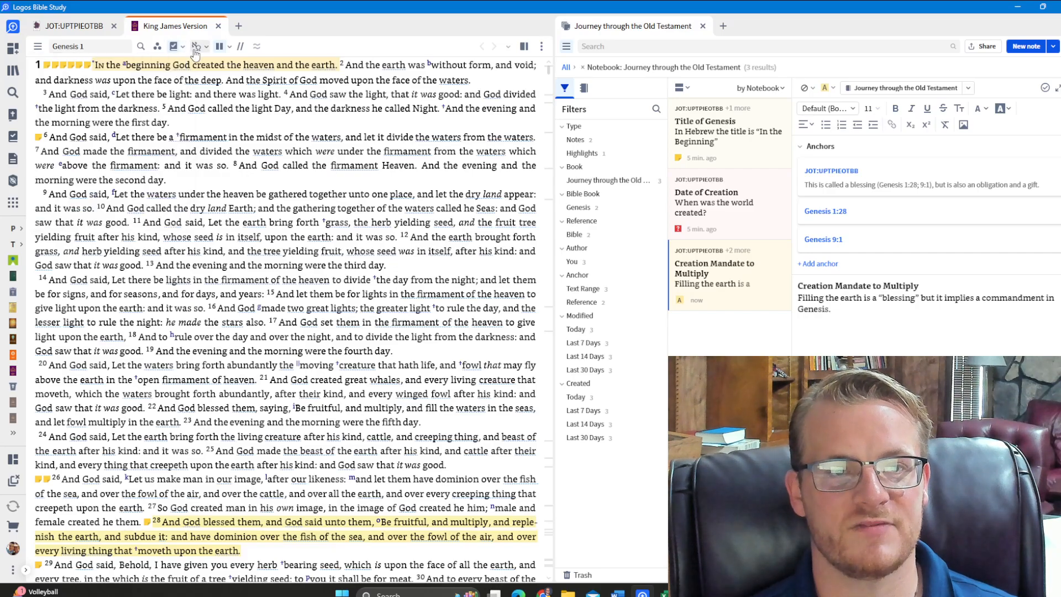
In the Bible's visual filters, expand Notes and Highlights and switch it off and on again
left_click(157, 46)
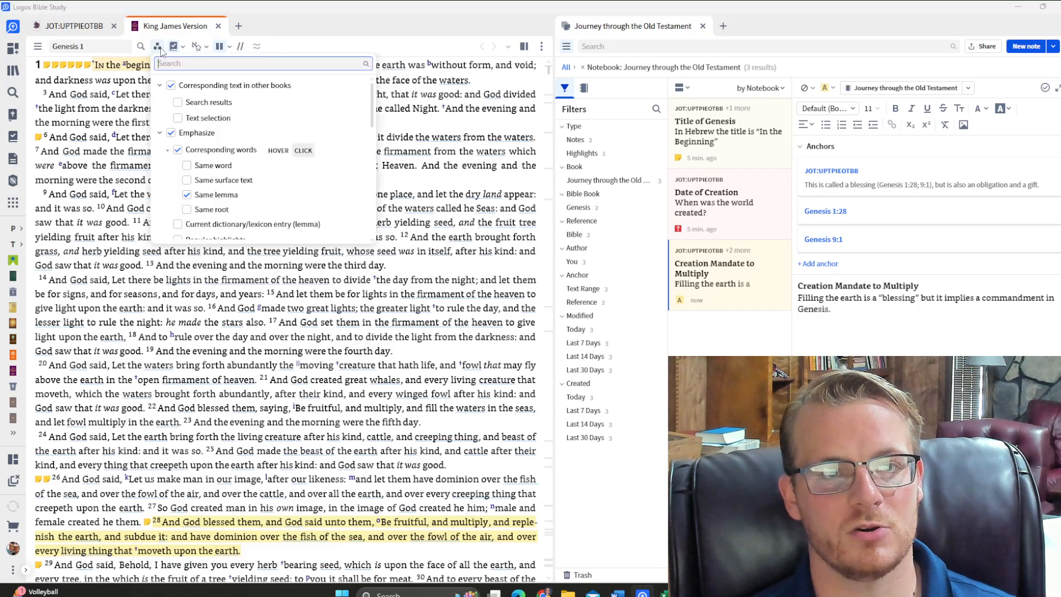
scroll(192, 165, "down", 2)
scroll(192, 165, "down", 6)
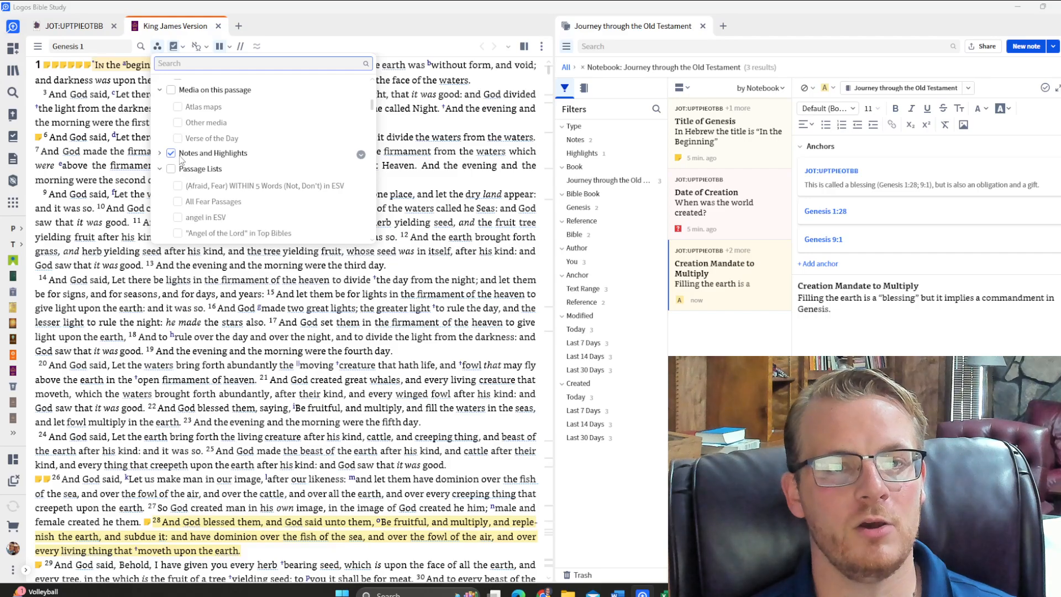
left_click(160, 153)
left_click(172, 153)
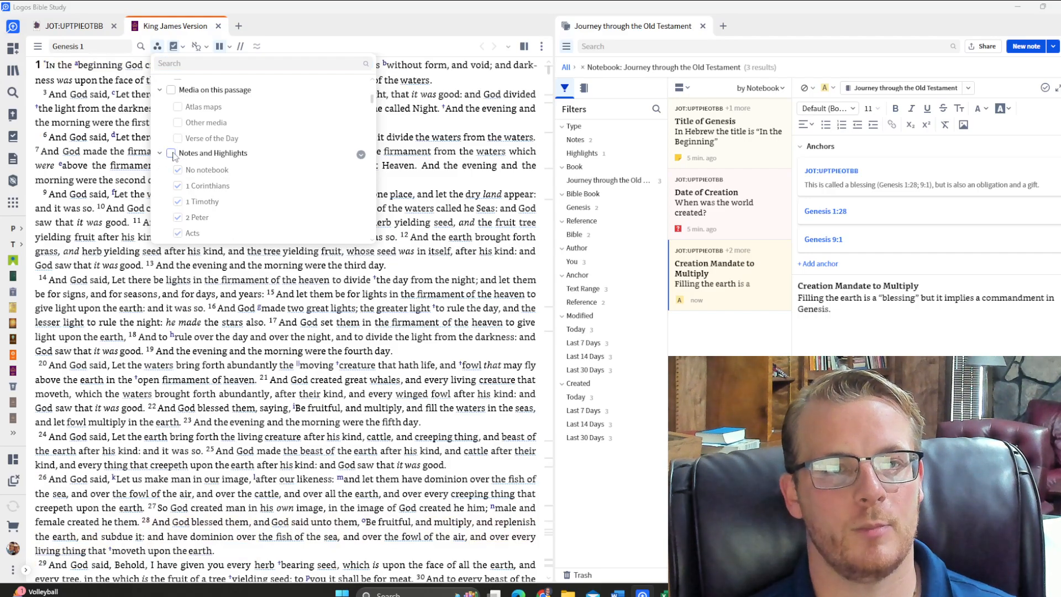
left_click(172, 153)
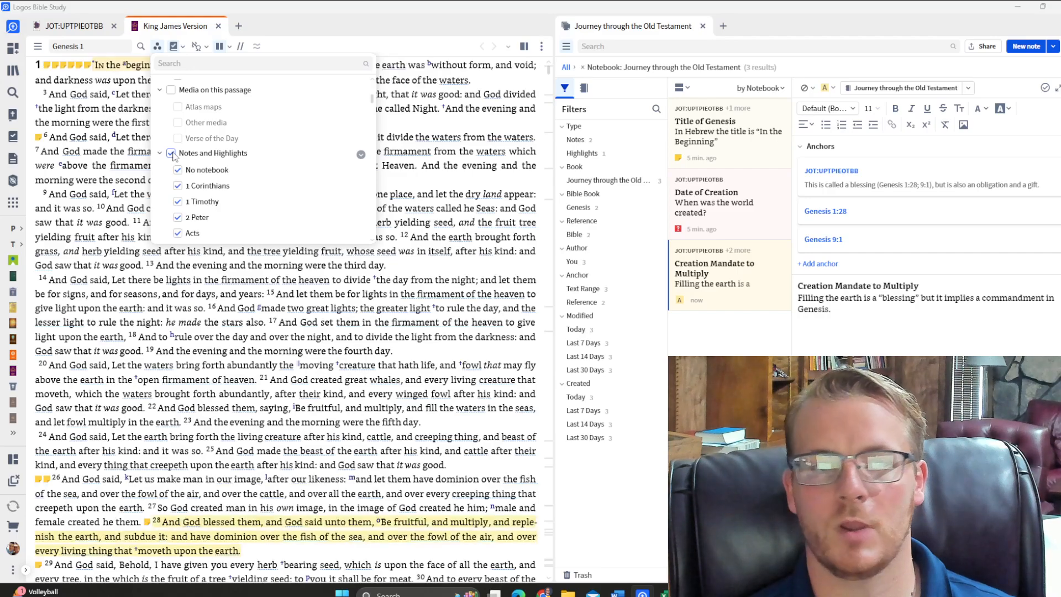
Look through the individual notebooks offered under the Notes and Highlights visual filter and close the filter list
scroll(198, 186, "down", 5)
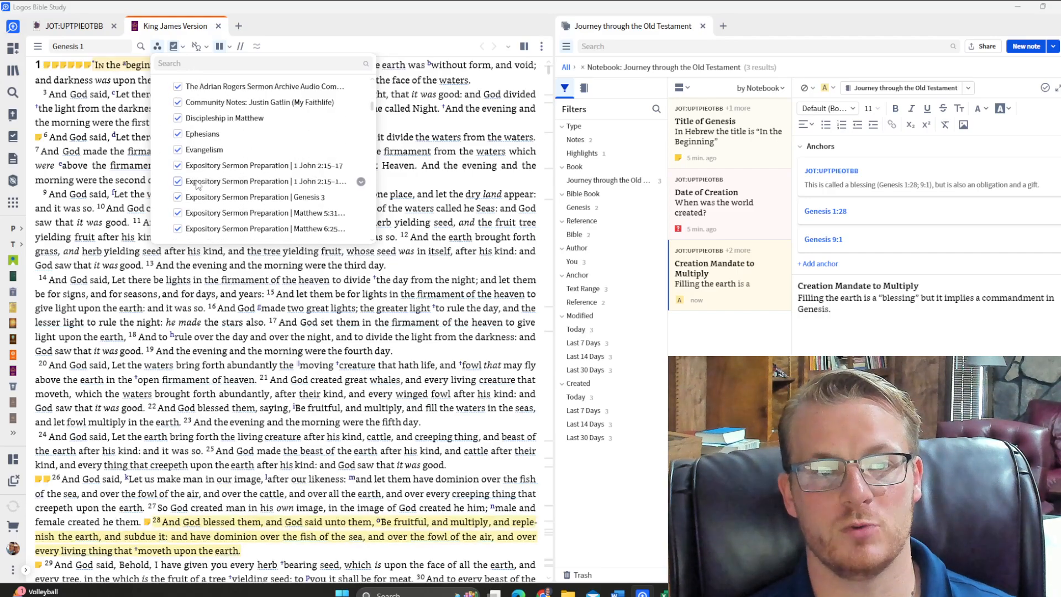
scroll(197, 185, "down", 4)
scroll(197, 185, "up", 10)
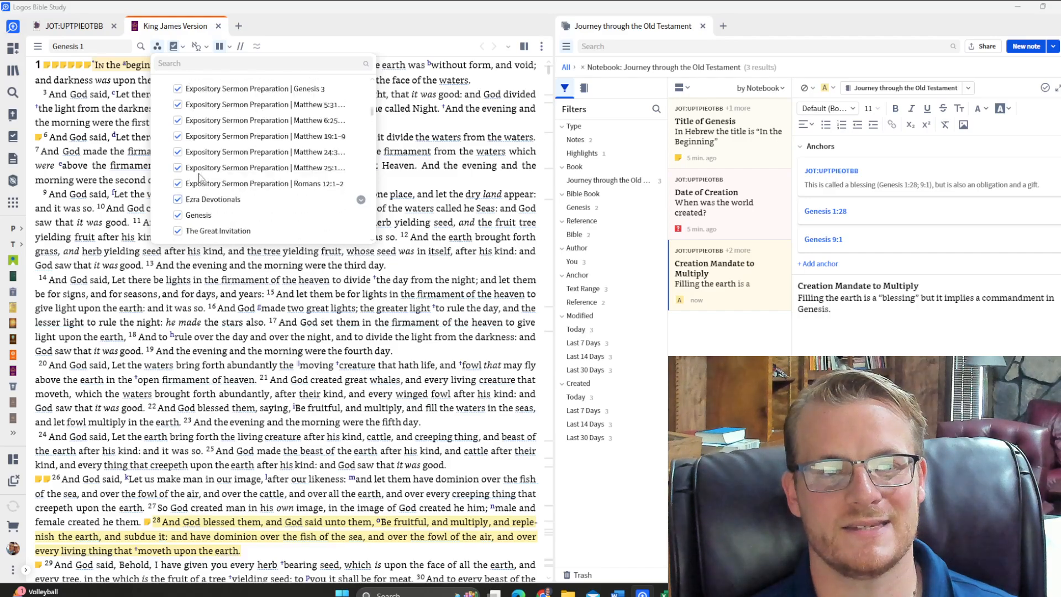
left_click(163, 50)
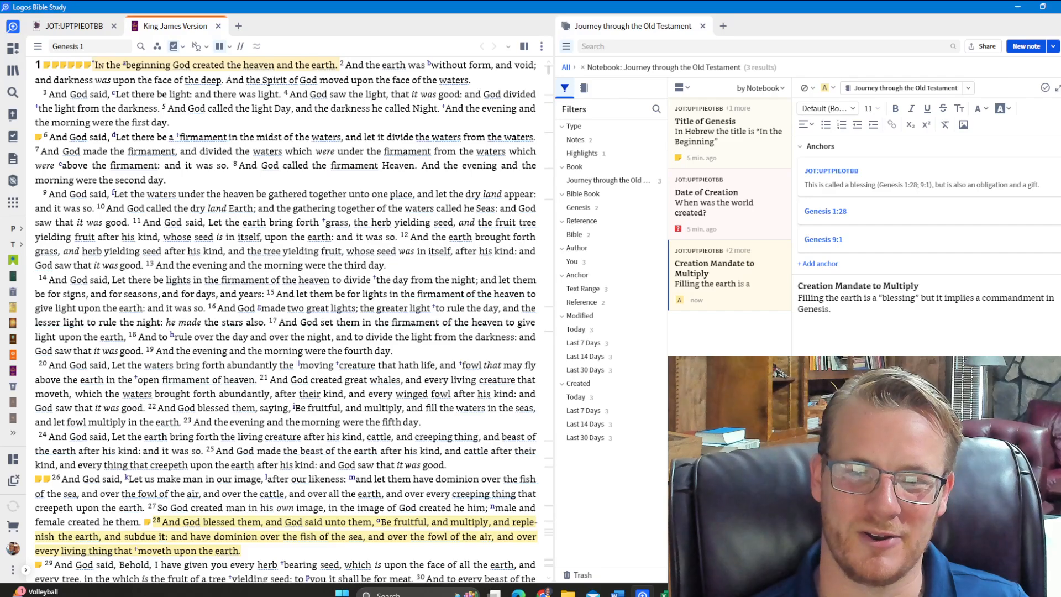
Back in the book, tag "Title of Genesis" Background, "Date of Creation" Question, Creation and Chronology, and "Creation Mandate to Multiply" Family
left_click(81, 31)
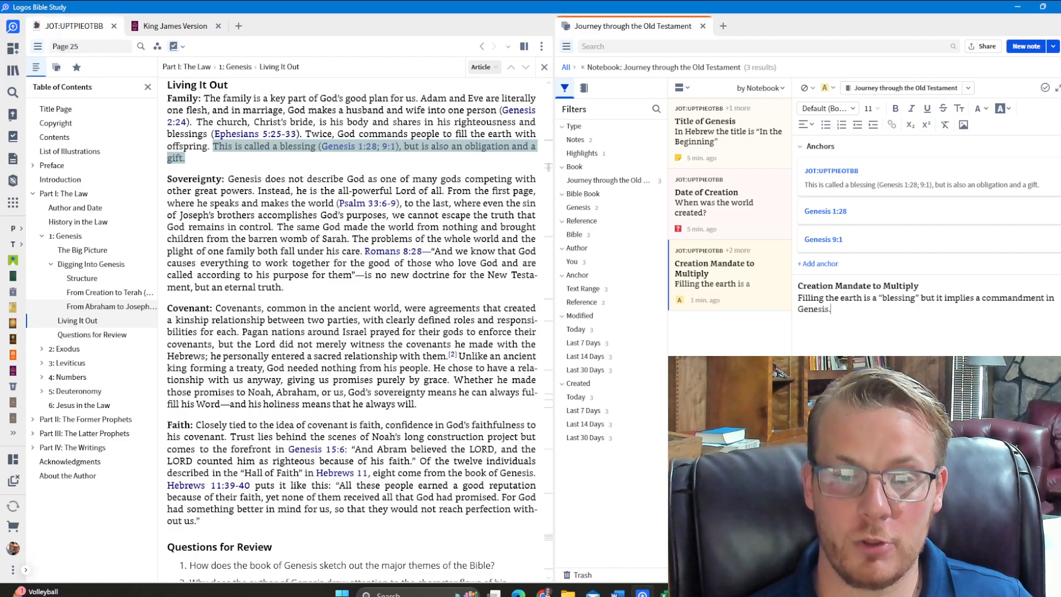
left_click(740, 152)
left_click(738, 188)
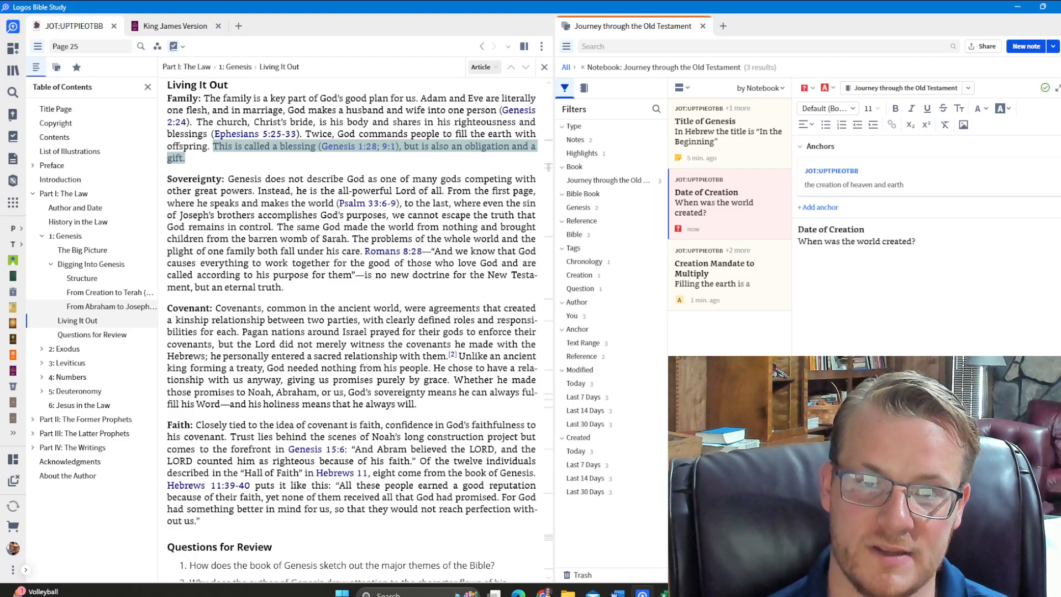
left_click(746, 138)
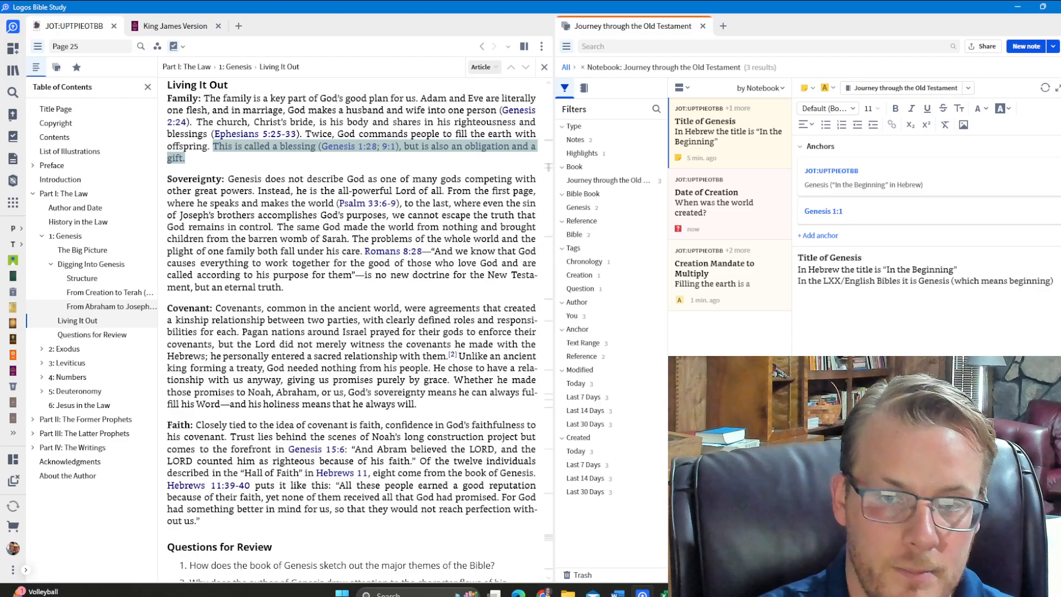
left_click(723, 272)
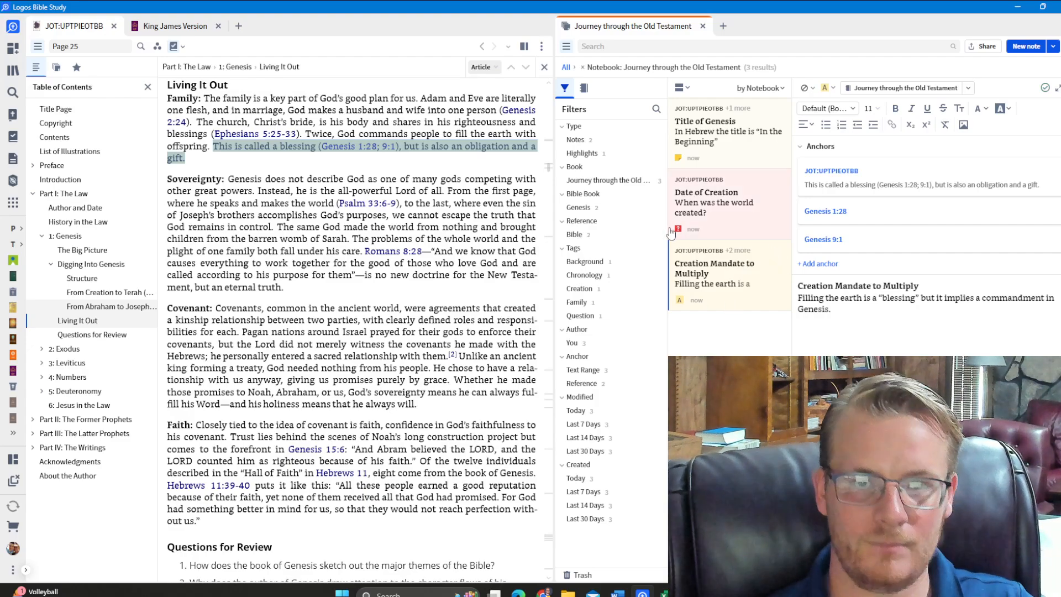
View the list of all notebooks beside the notes and return to the note filters
left_click(585, 89)
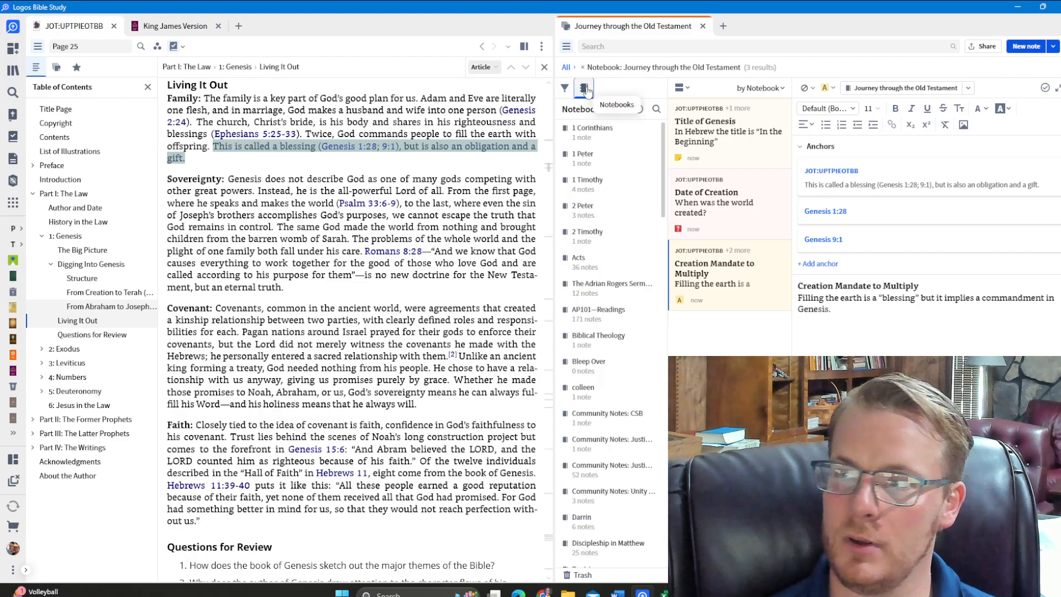
left_click(586, 89)
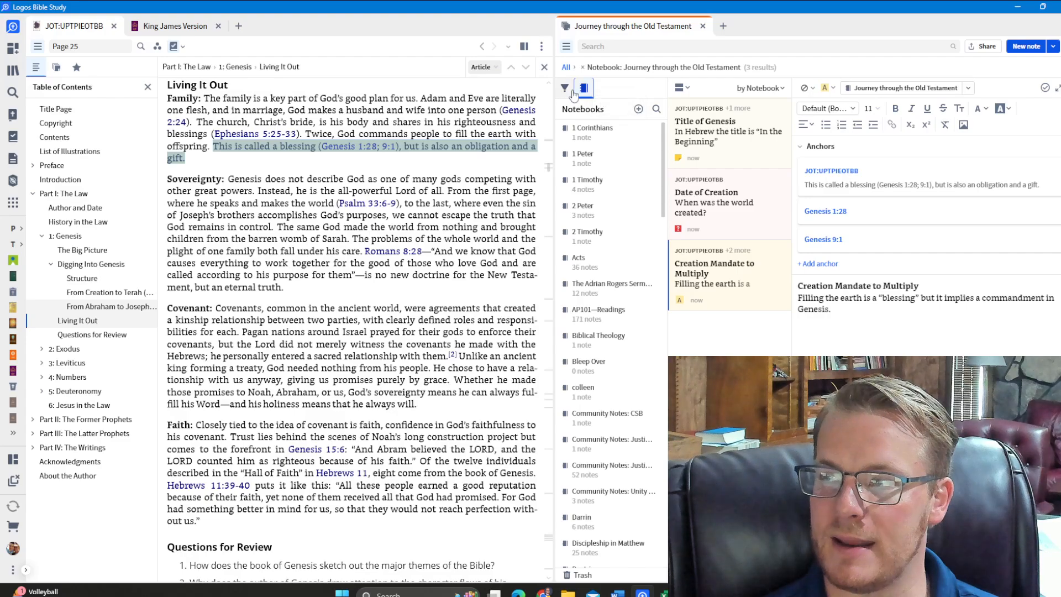
left_click(565, 90)
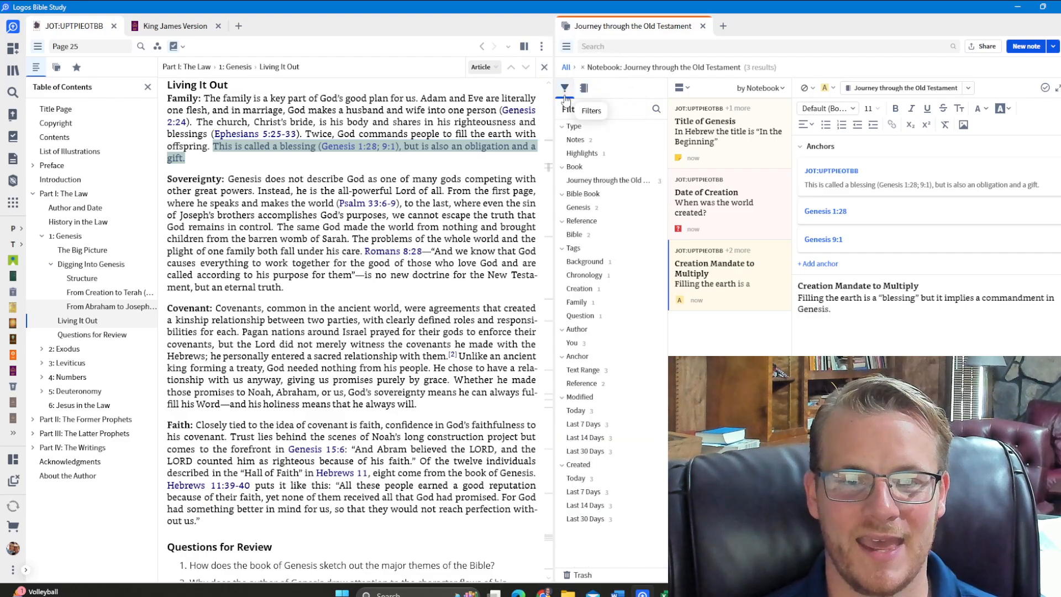
Filter the notebook's notes by the Background tag and clear that tag filter again
left_click(564, 248)
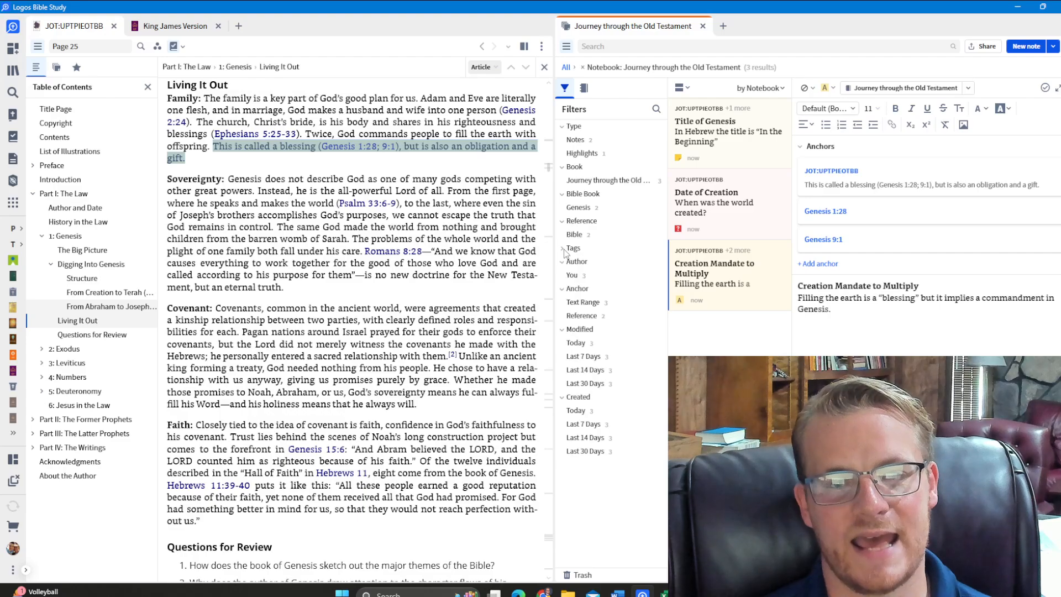
left_click(564, 249)
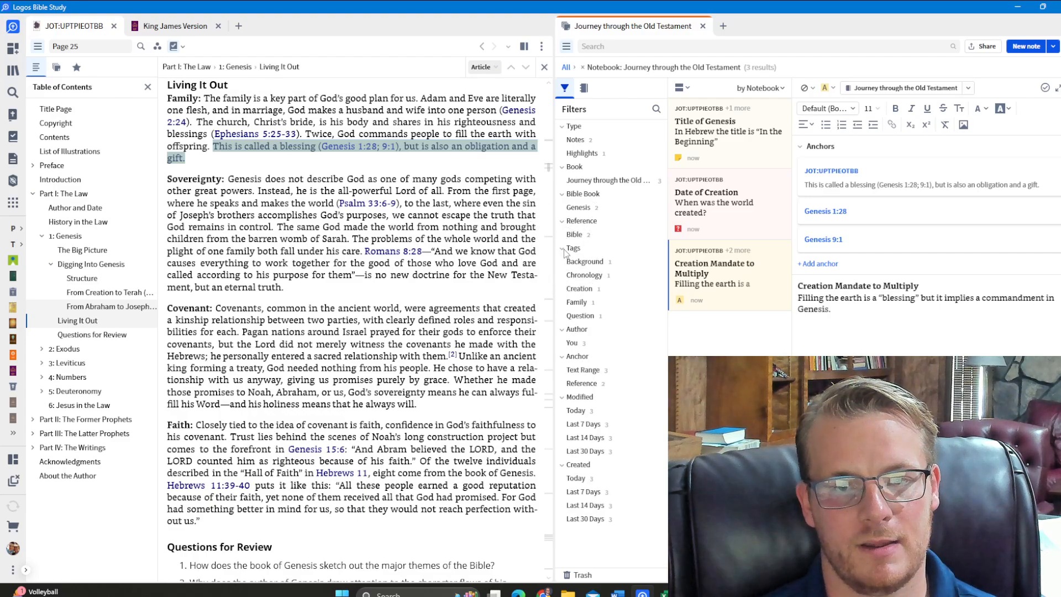
left_click(584, 262)
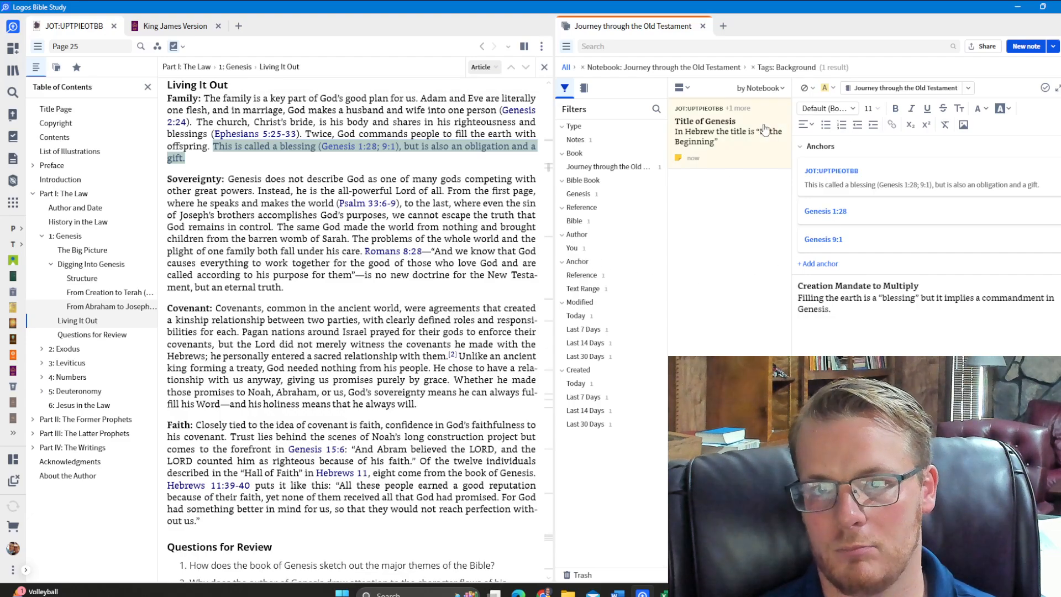
left_click(753, 67)
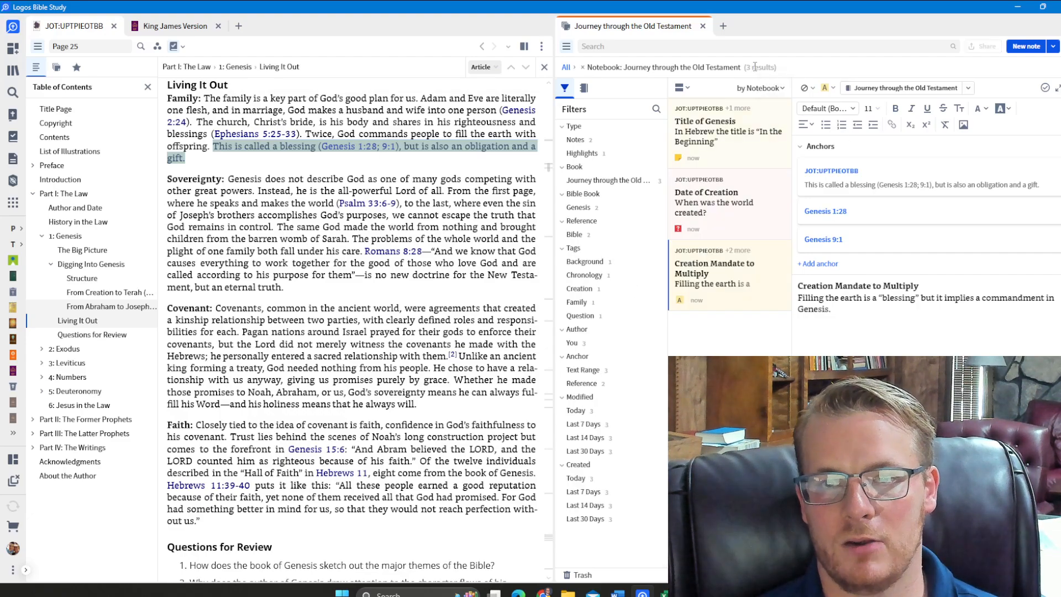
Remove the notebook filter, expand the full list of tags and filter all notes by the Question tag
left_click(582, 67)
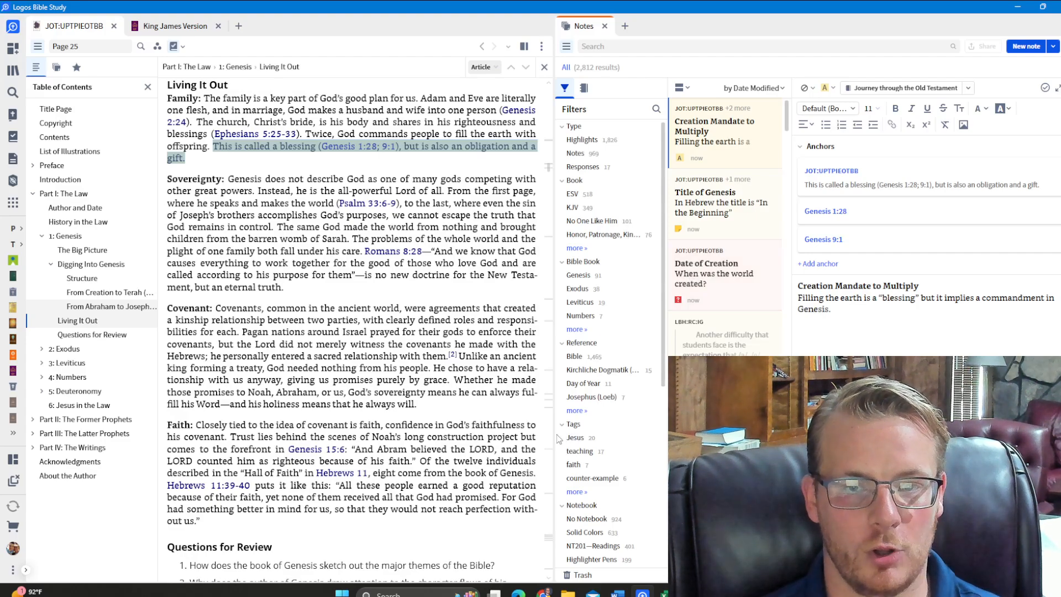
left_click(576, 491)
scroll(604, 466, "down", 5)
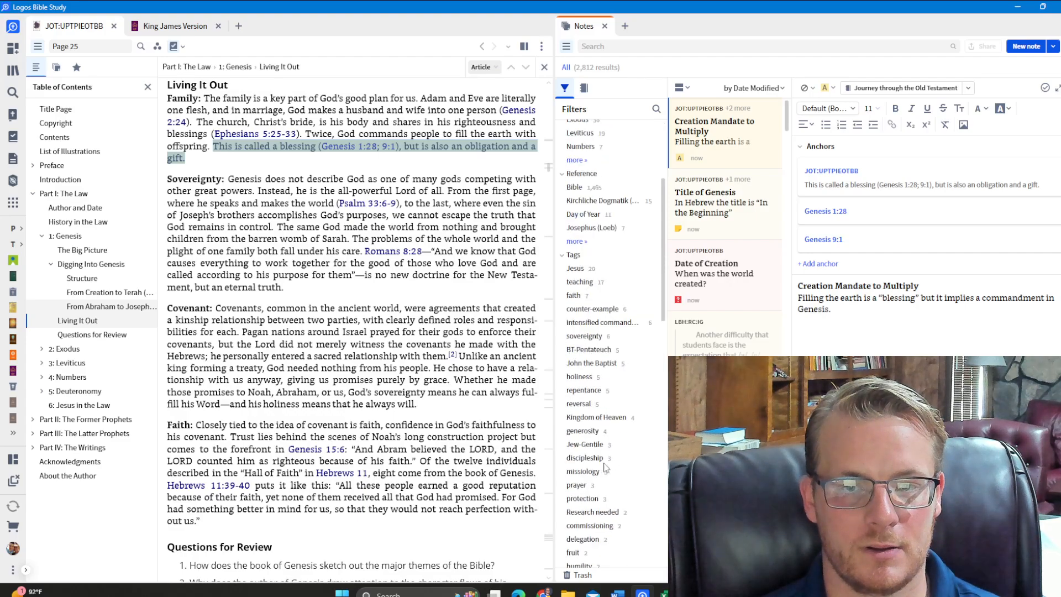
scroll(605, 467, "down", 3)
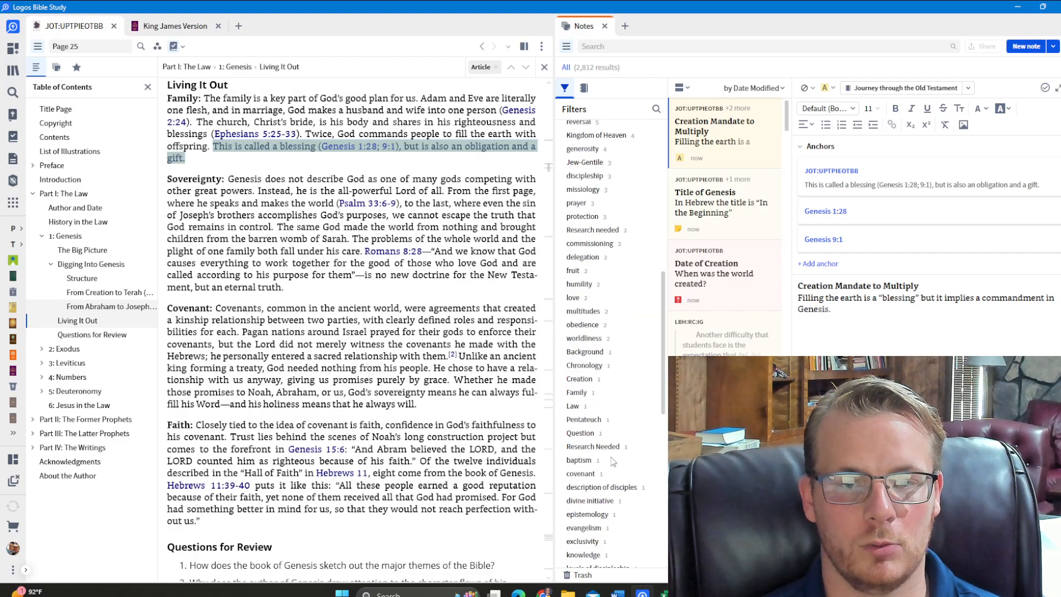
scroll(608, 439, "down", 2)
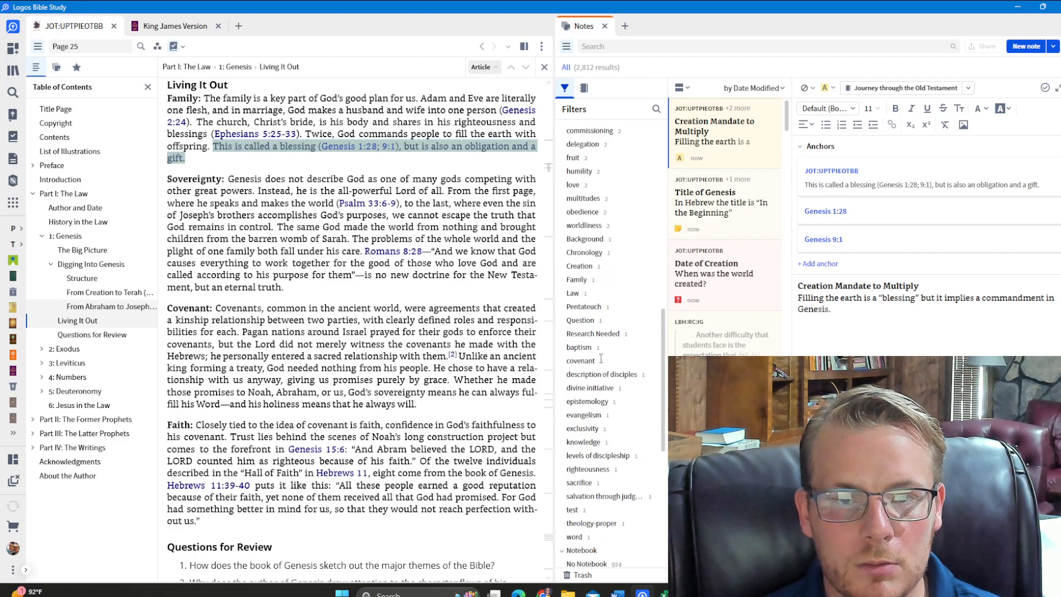
left_click(585, 321)
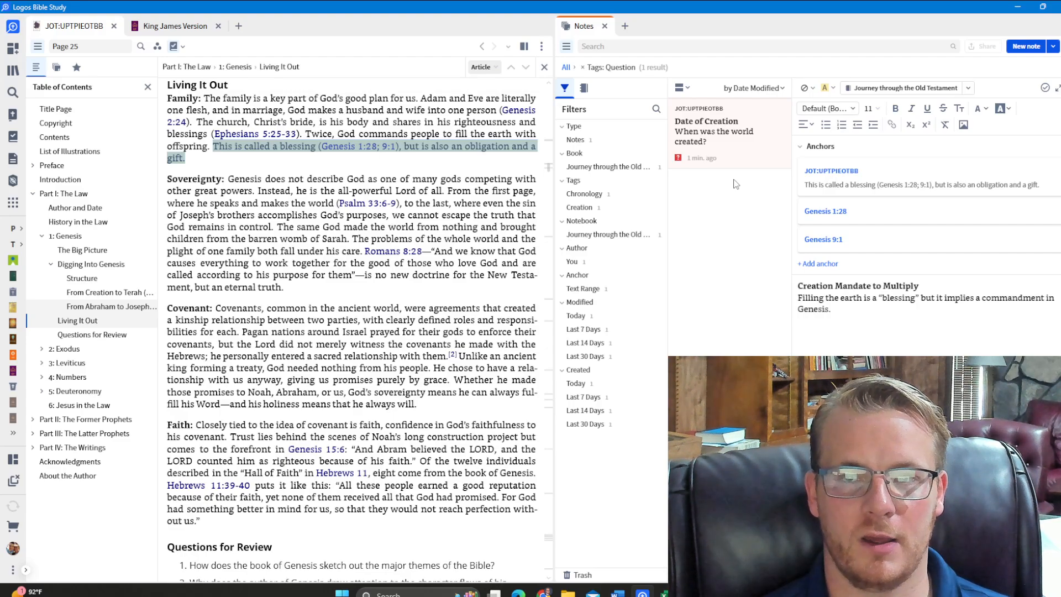
Clear the Question tag filter and open the "Journey through the Old Testament" notebook from the notebooks list
left_click(581, 67)
left_click(583, 87)
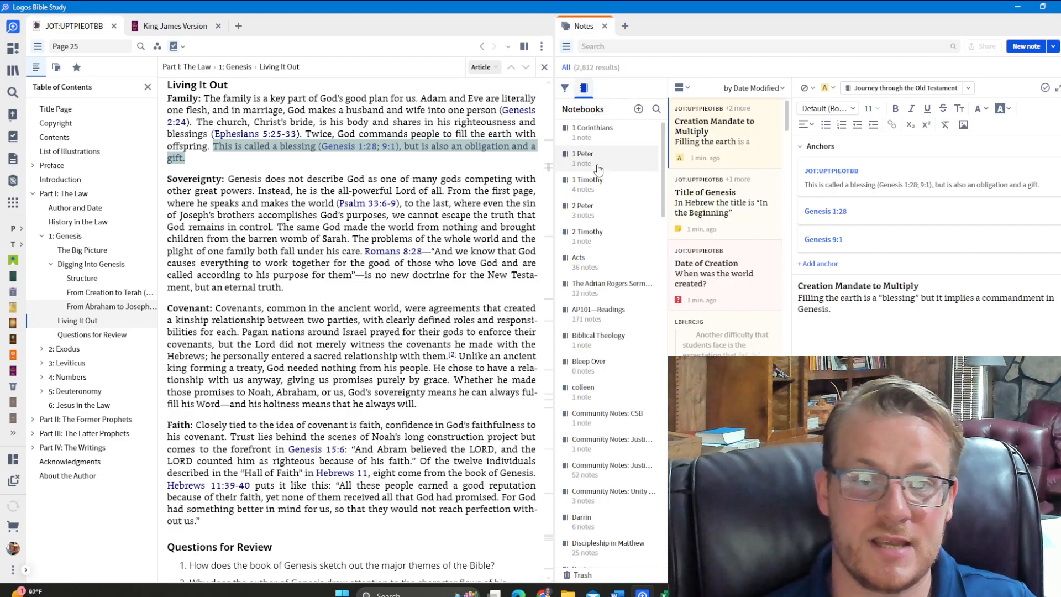
scroll(618, 303, "down", 10)
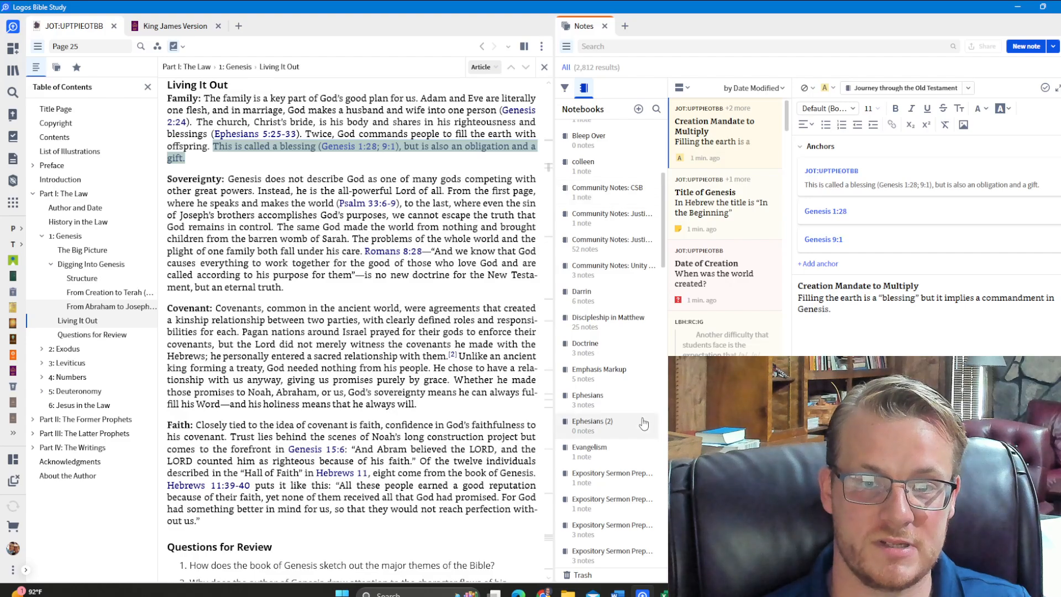
scroll(644, 423, "down", 10)
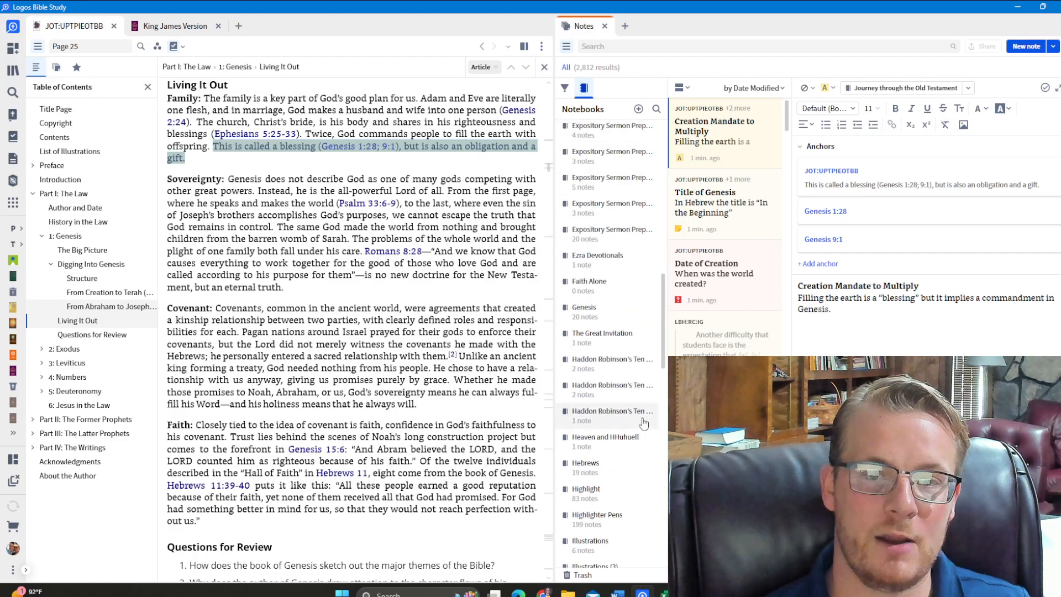
left_click(630, 452)
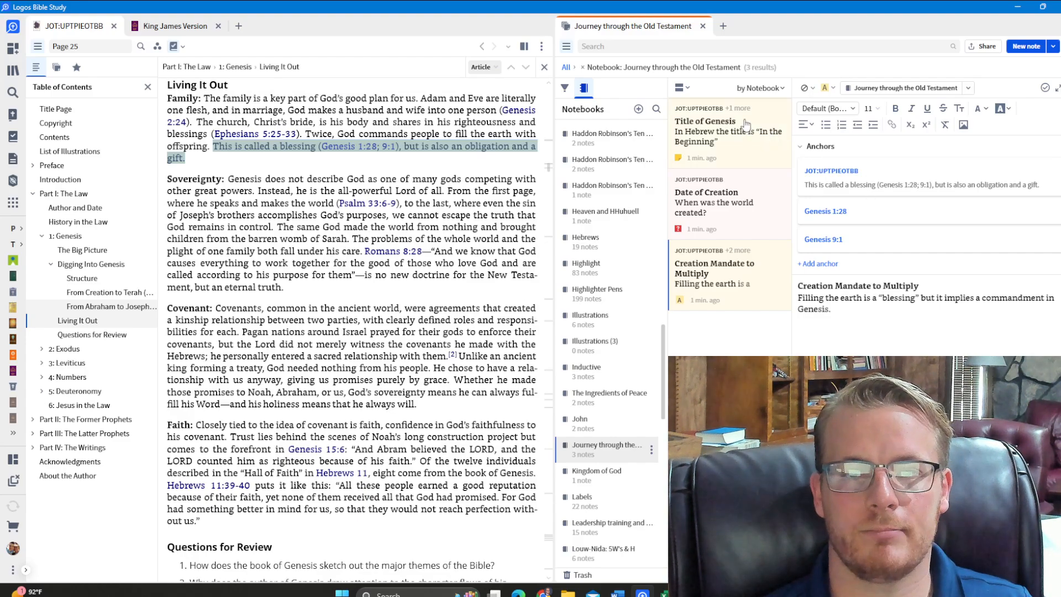
Select all three notes in the "Journey through the Old Testament" notebook together
left_click(758, 142)
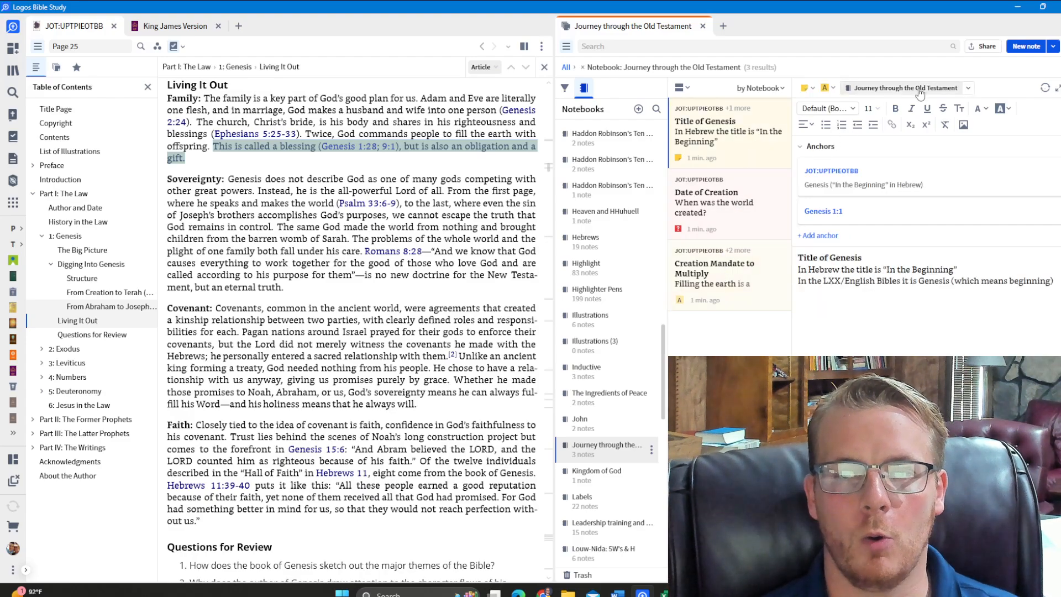
left_click(742, 202, "ctrl")
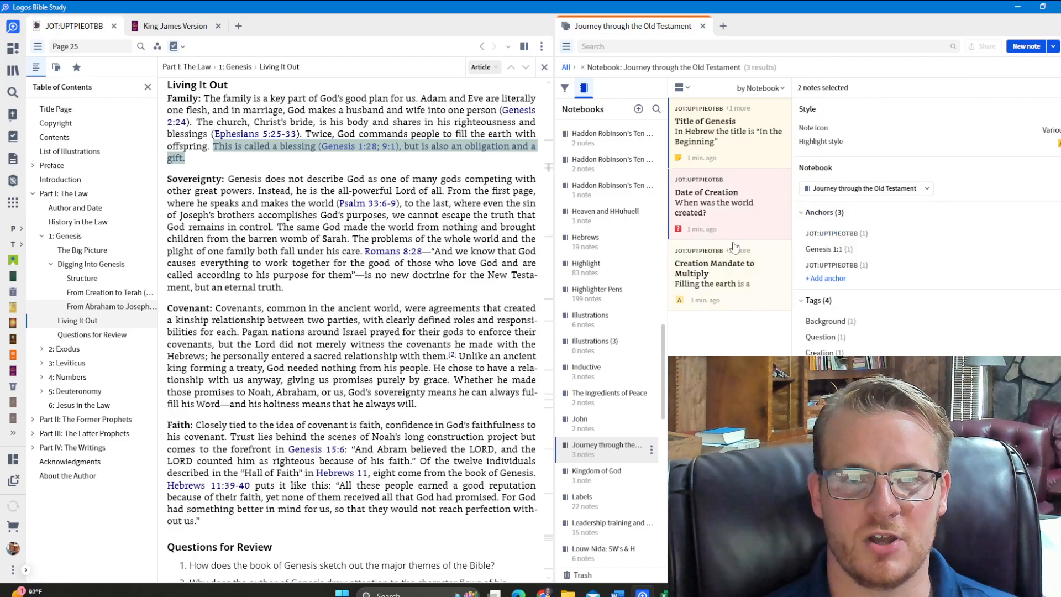
left_click(731, 257, "ctrl")
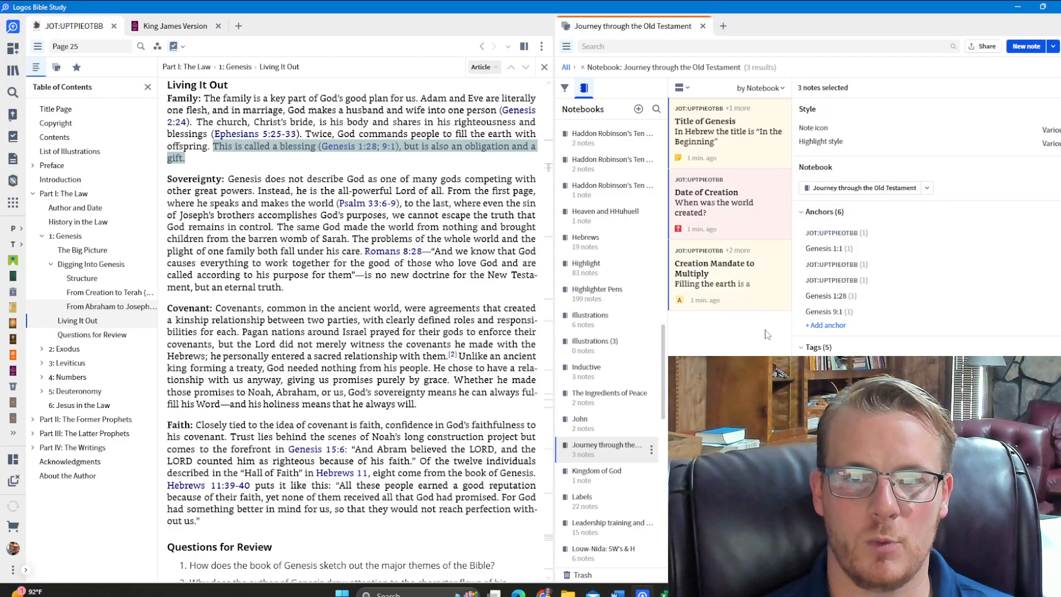
left_click(741, 160)
key("ctrl+a")
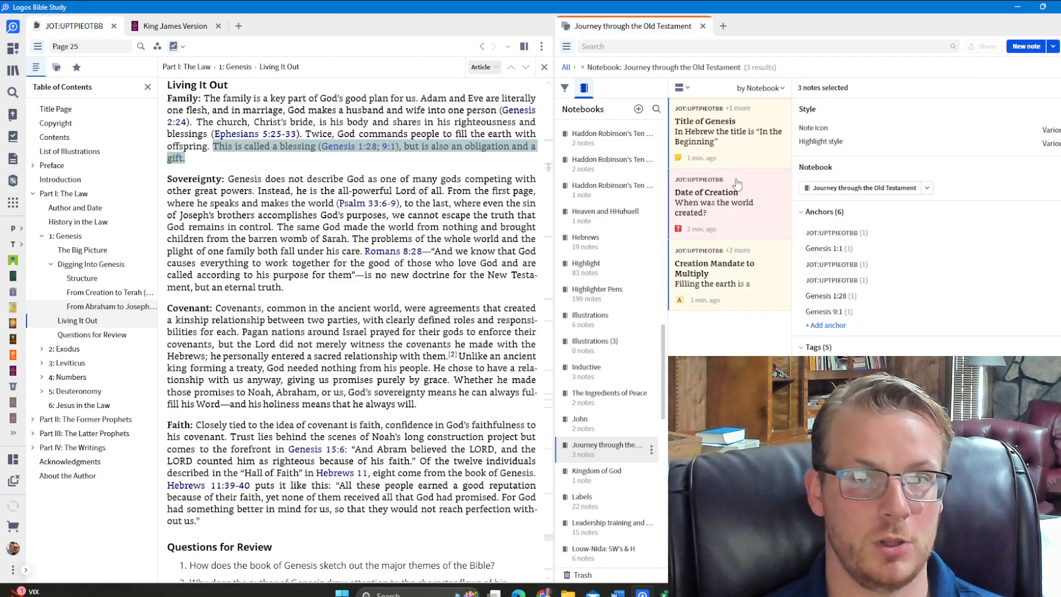
left_click(731, 281)
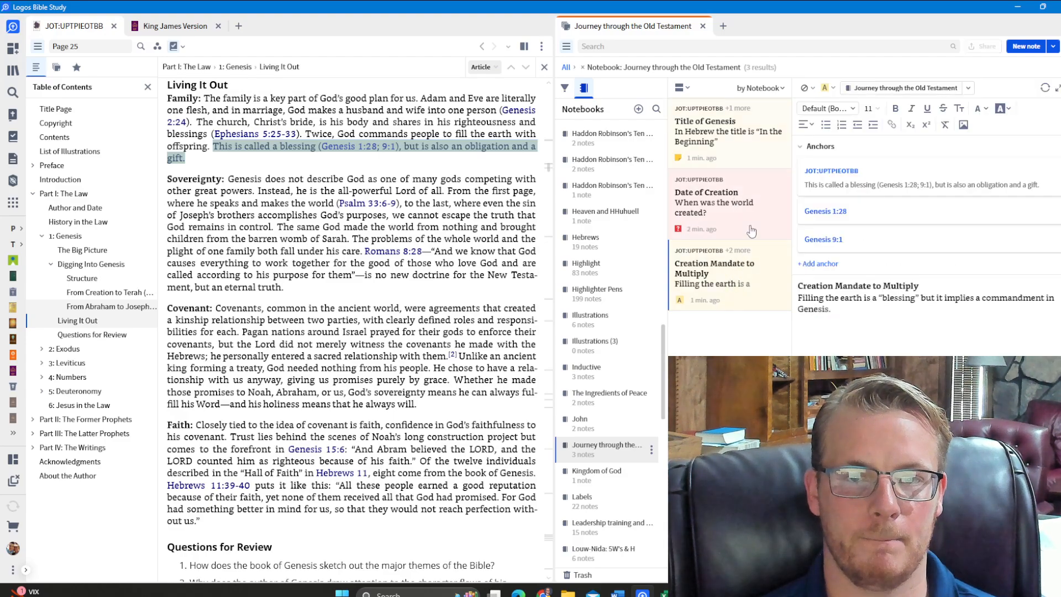
key("ctrl+a")
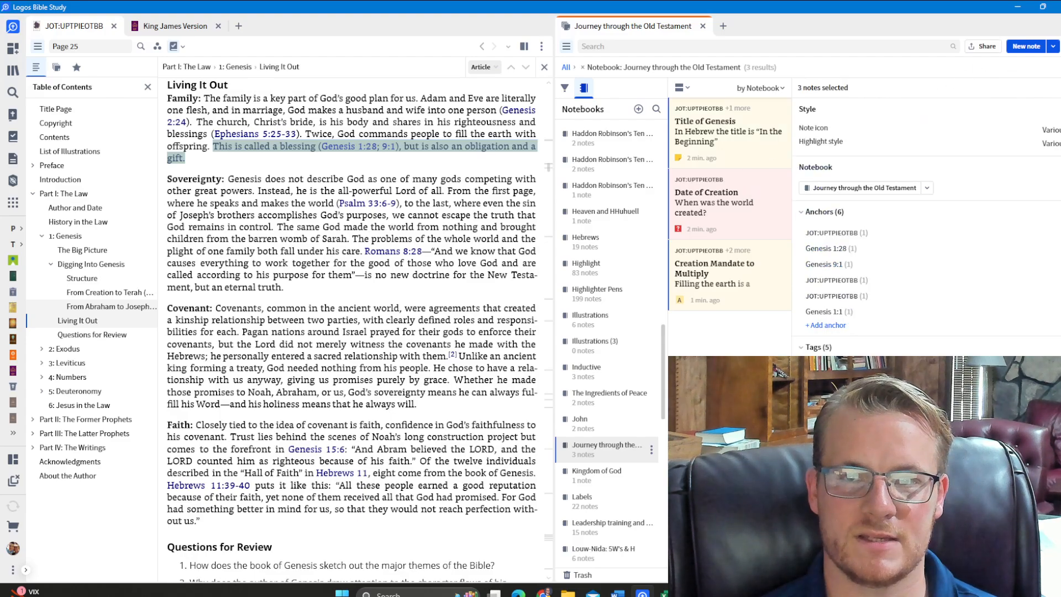
Preview the selected notes for print or export, close the preview and view the Title of Genesis note
left_click(1060, 46)
left_click(968, 112)
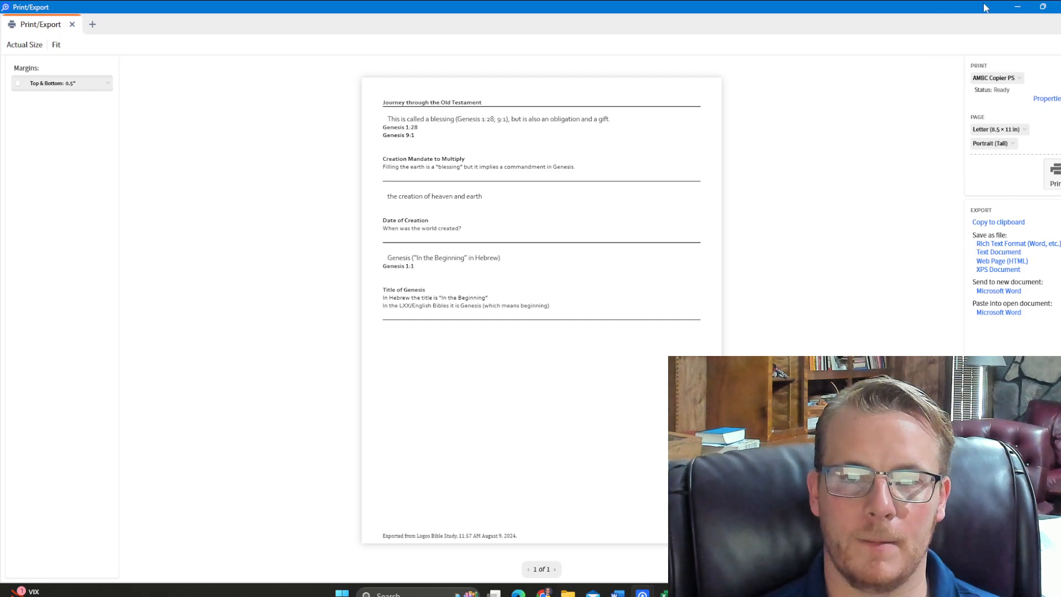
left_click(1059, 7)
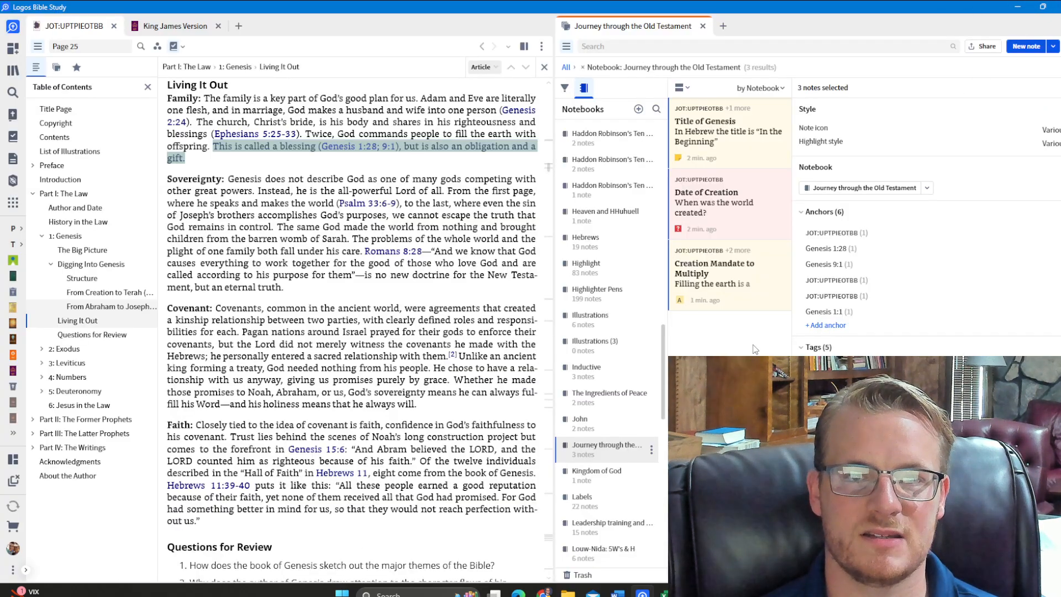
left_click(740, 270)
left_click(746, 133)
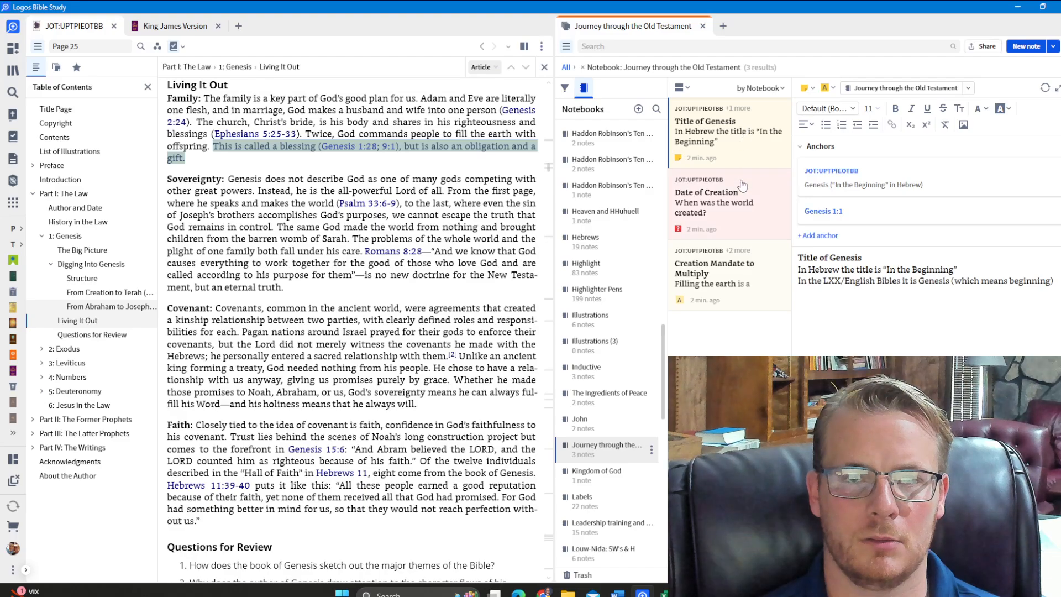
left_click(726, 270, "shift")
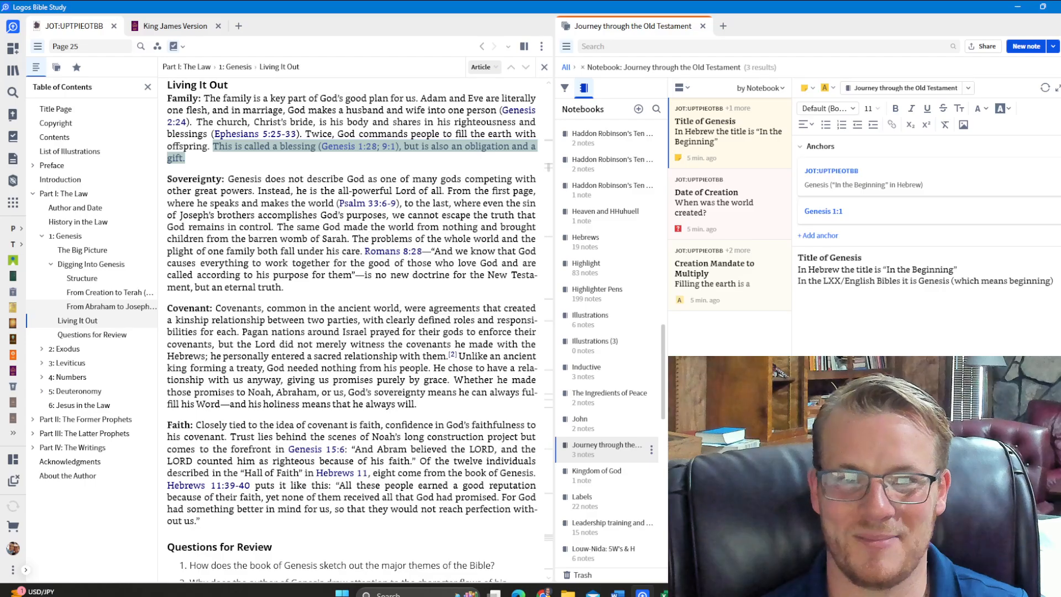
Go to The Big Picture section of the Genesis chapter and check the image options of its map
scroll(365, 335, "up", 15)
scroll(364, 334, "up", 3)
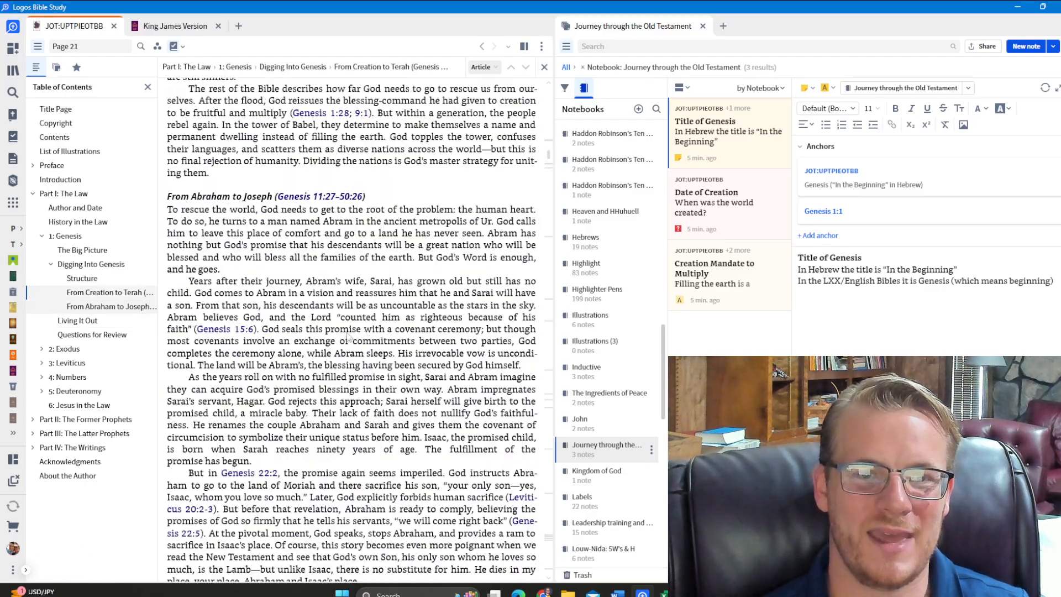
left_click(102, 252)
right_click(323, 301)
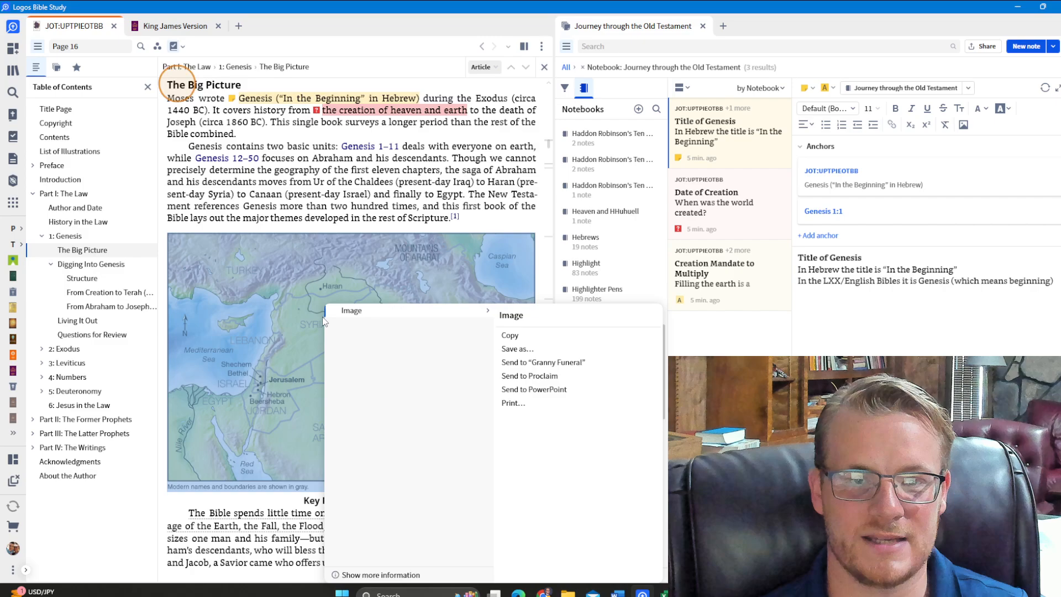
left_click(536, 338)
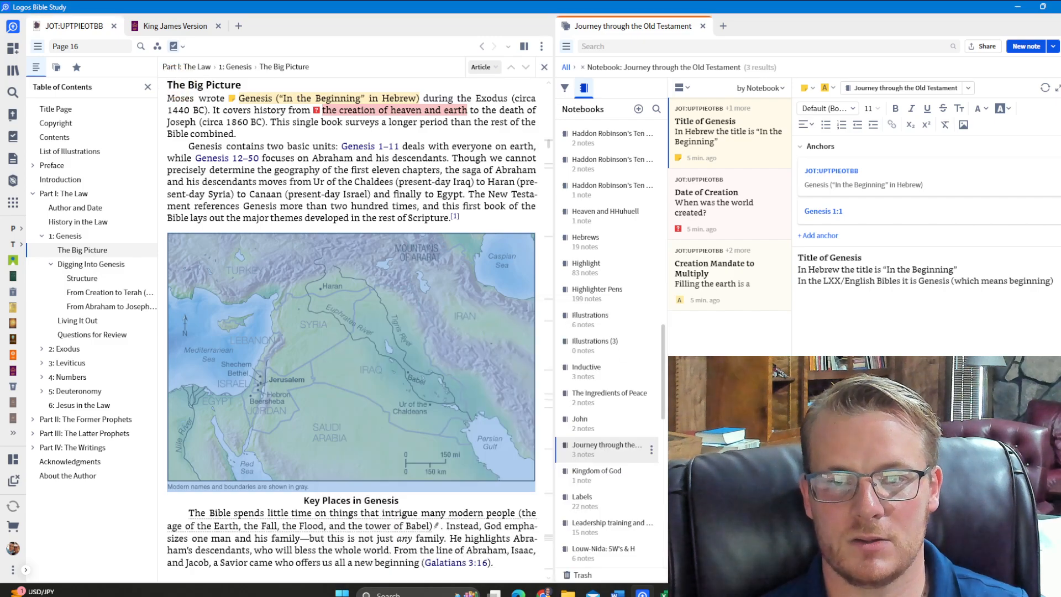
left_click(352, 336)
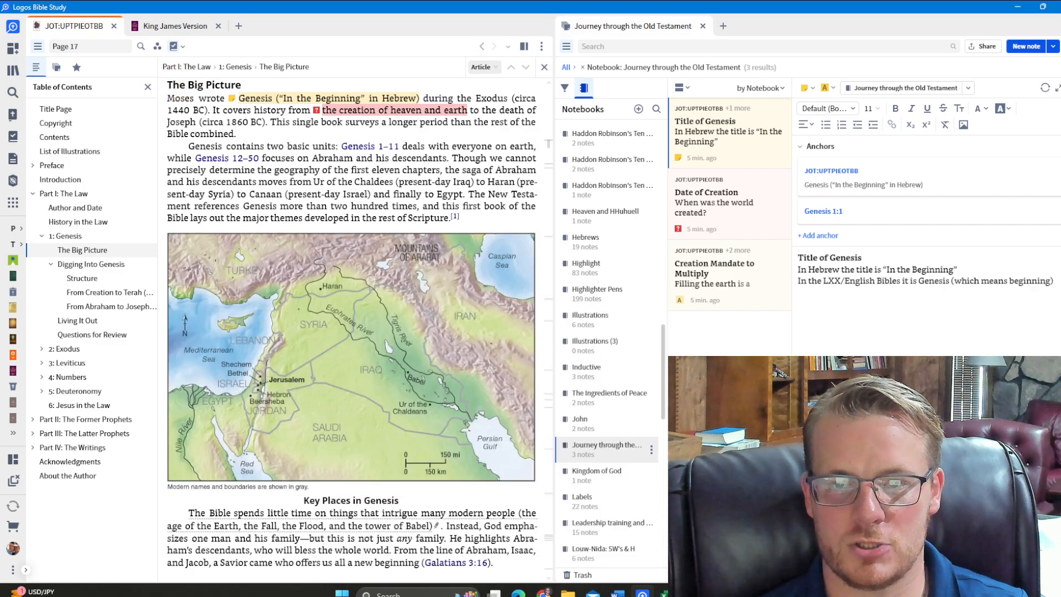
From the Date of Creation note, browse the Faithlife Stock, Unsplash and own-media sources for adding an image, without inserting one
left_click(735, 200)
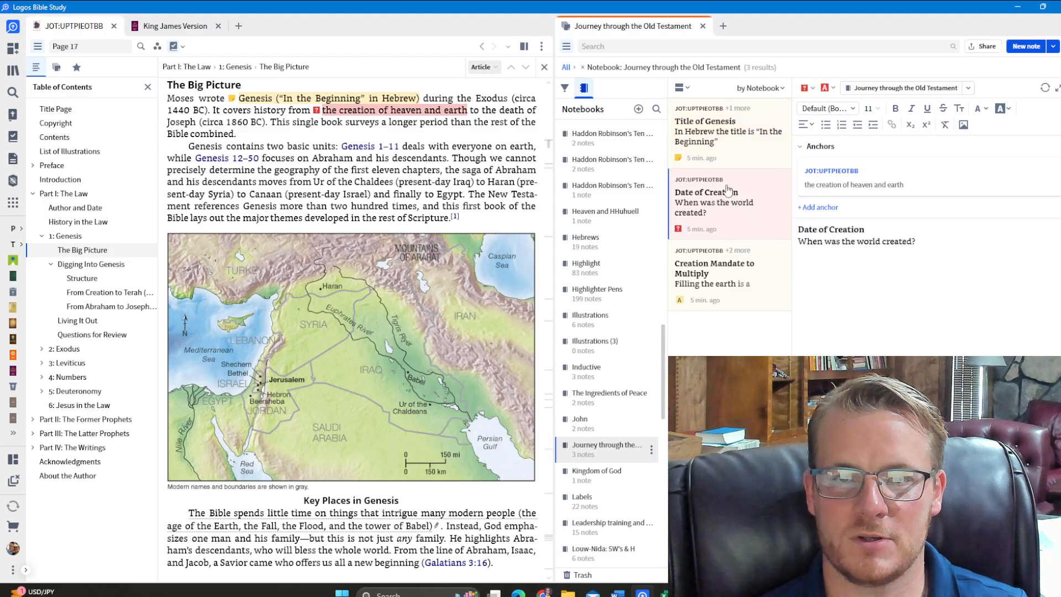
left_click(939, 247)
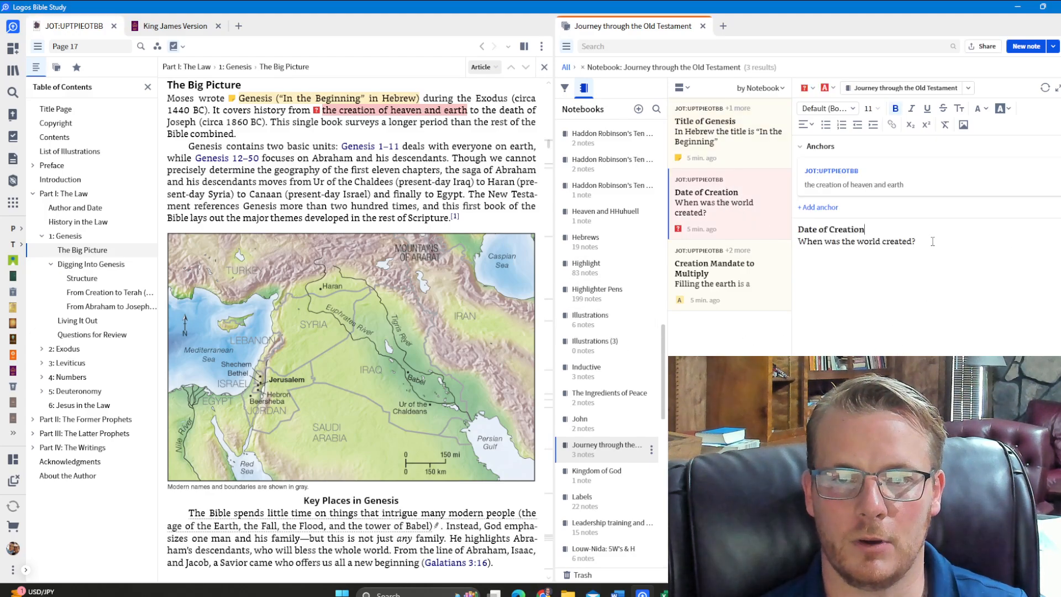
left_click(963, 124)
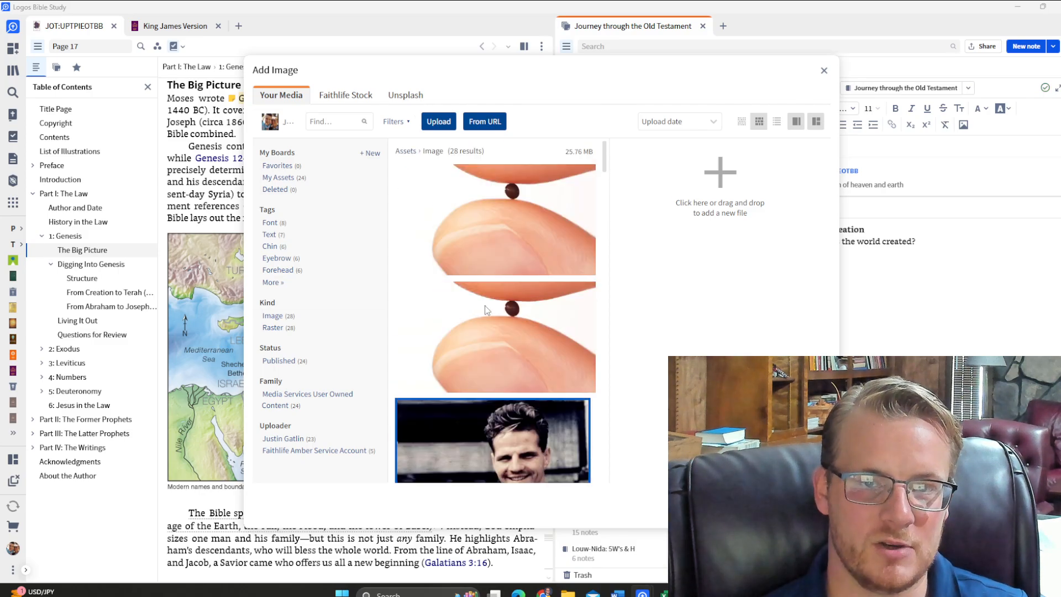
left_click(347, 96)
left_click(405, 95)
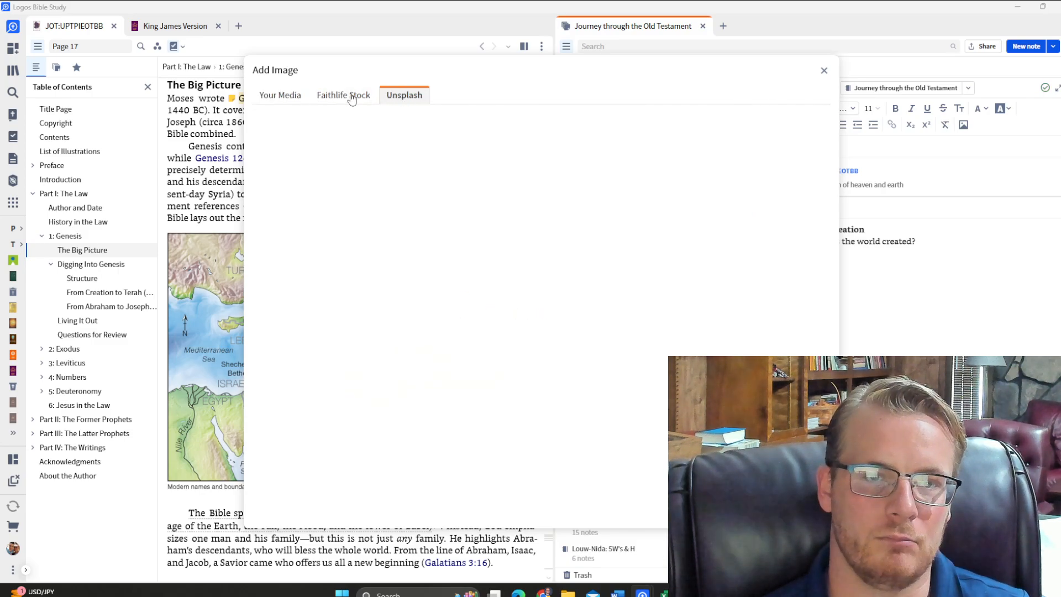
left_click(282, 95)
left_click(824, 70)
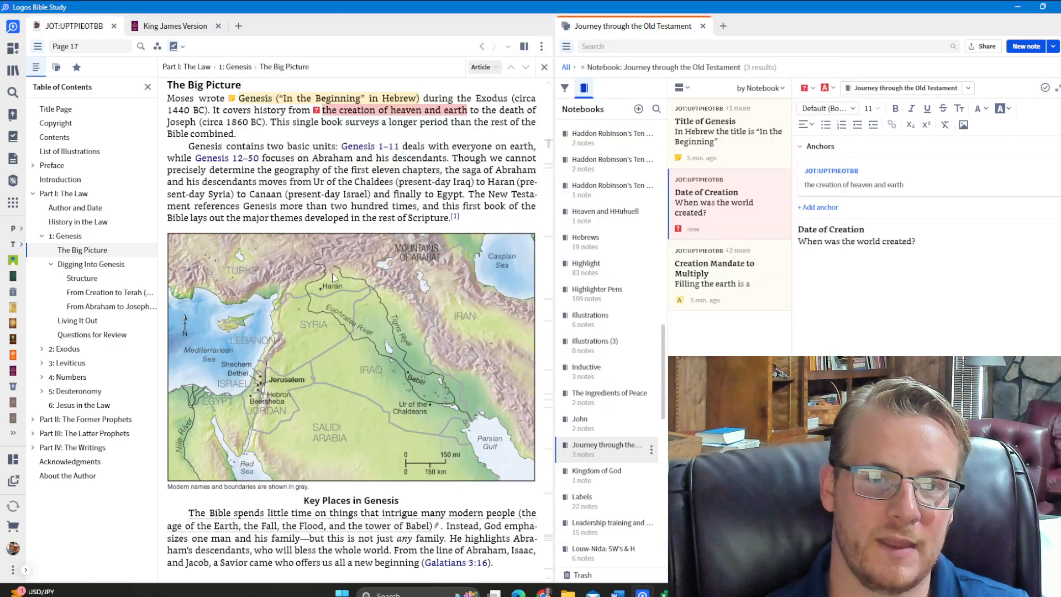
Try to select the map together with its Key Places in Genesis caption, and clear the selection
right_click(330, 274)
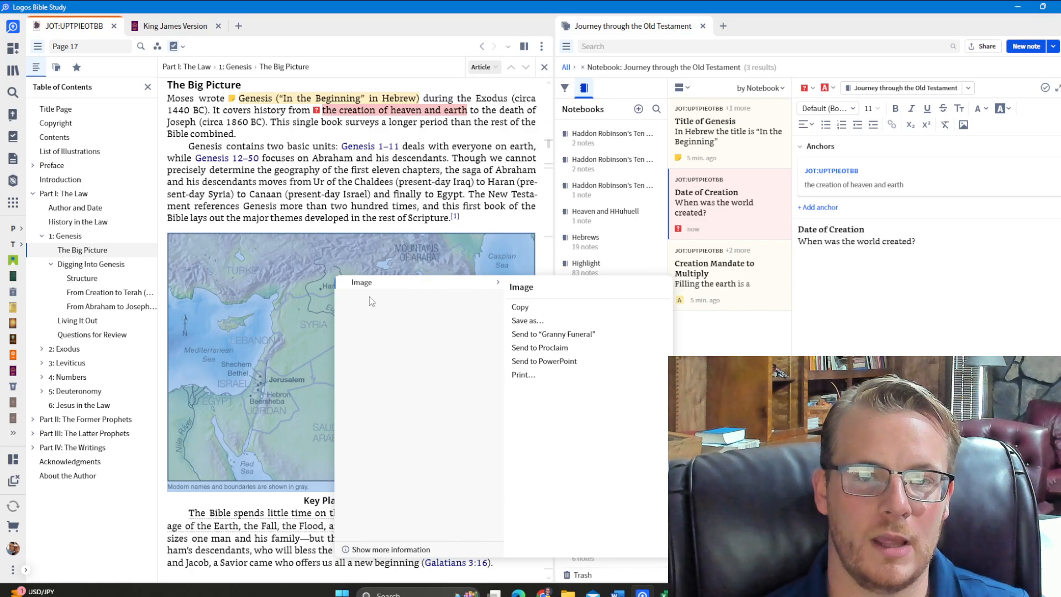
left_click(303, 229)
left_click_drag(303, 230, 423, 499)
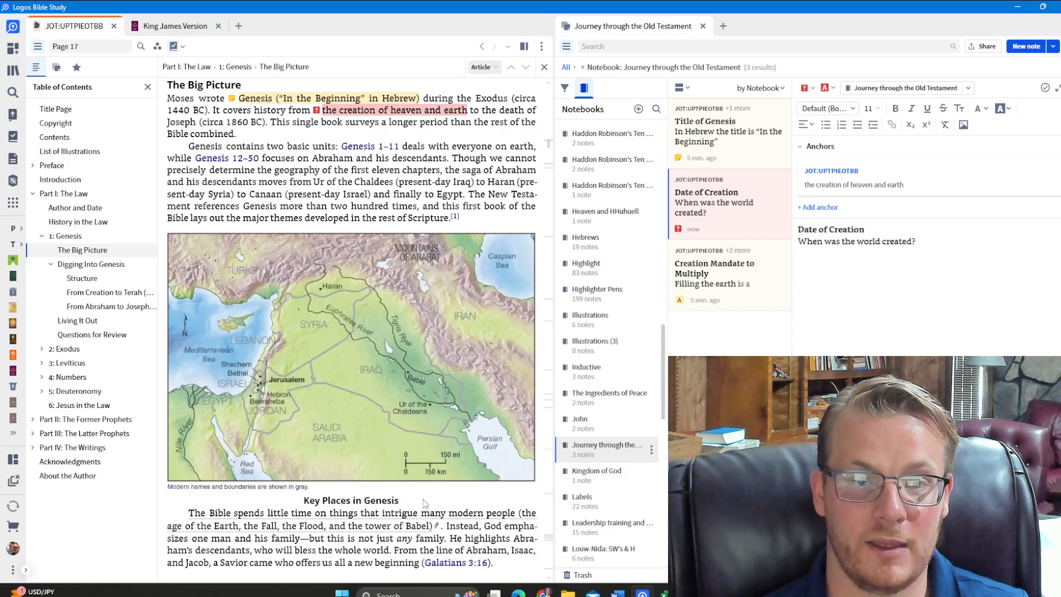
left_click(917, 264)
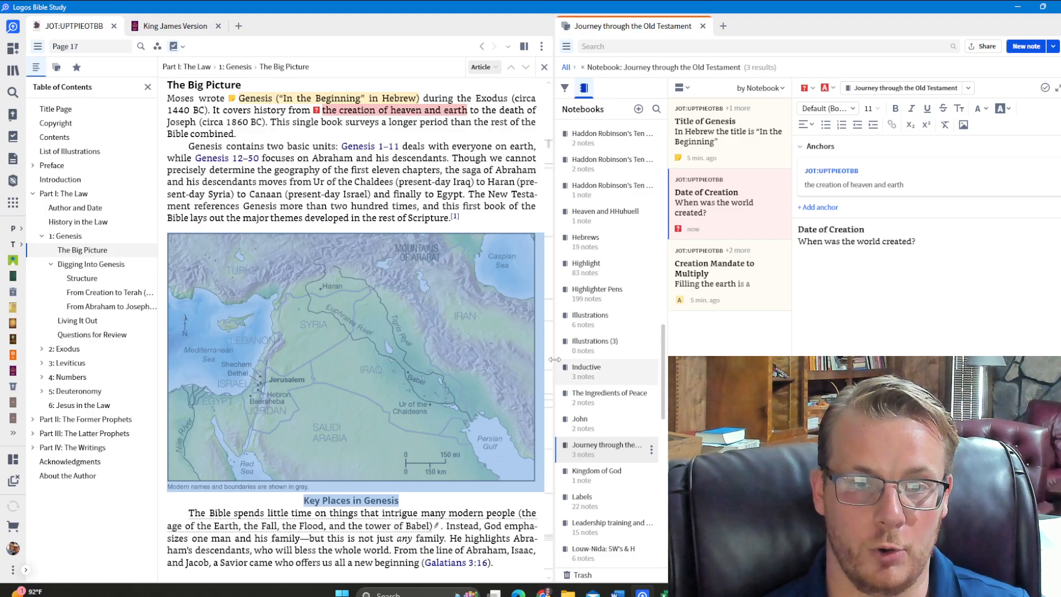
left_click(272, 191)
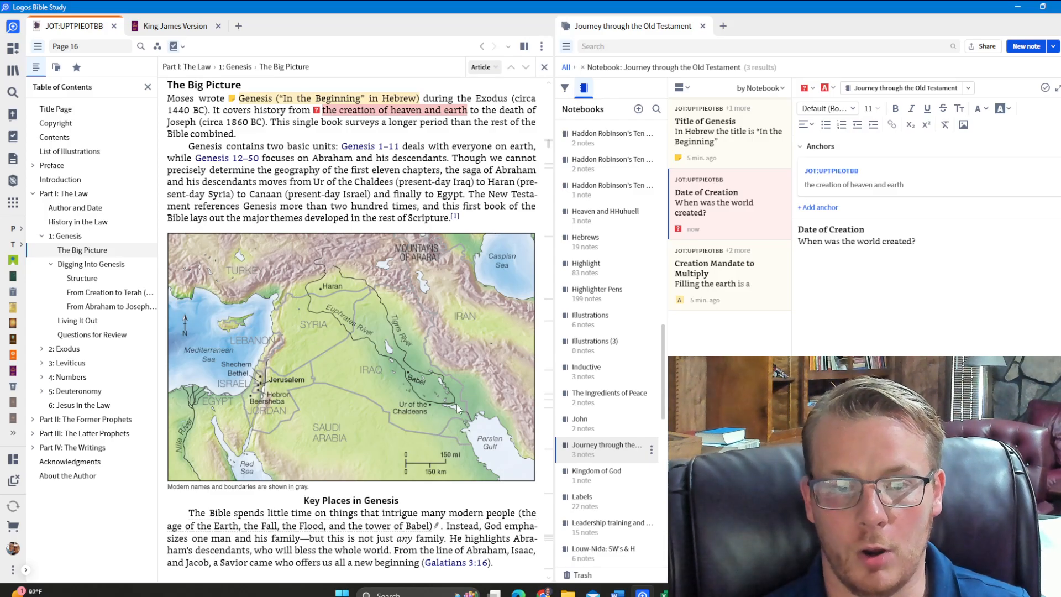
scroll(456, 403, "down", 2)
scroll(456, 403, "up", 2)
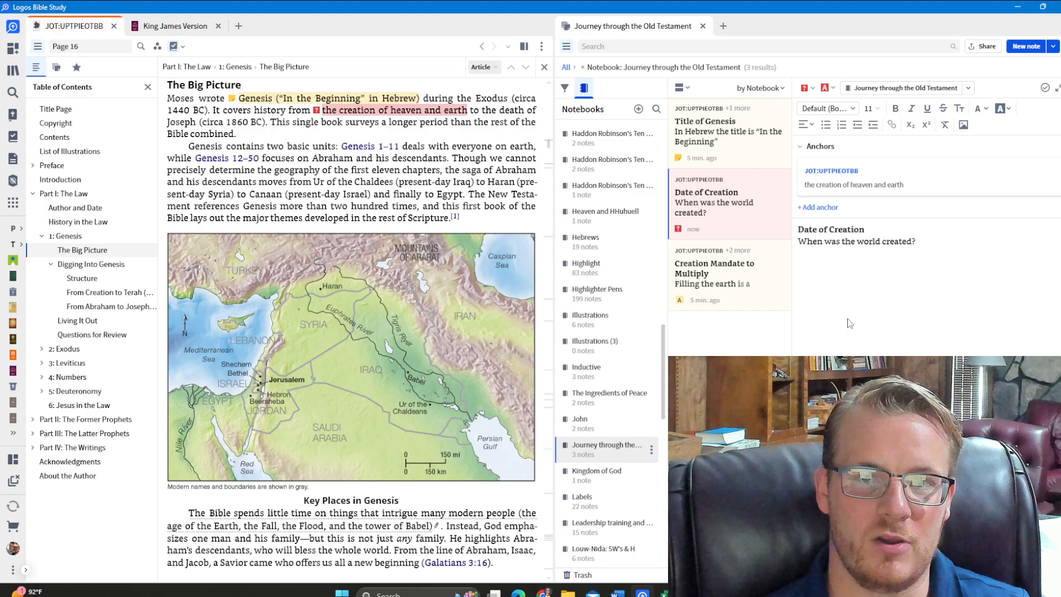
Show the note filters and try the Compact, Default and Full Preview layouts, returning to the regular notes list
left_click(564, 88)
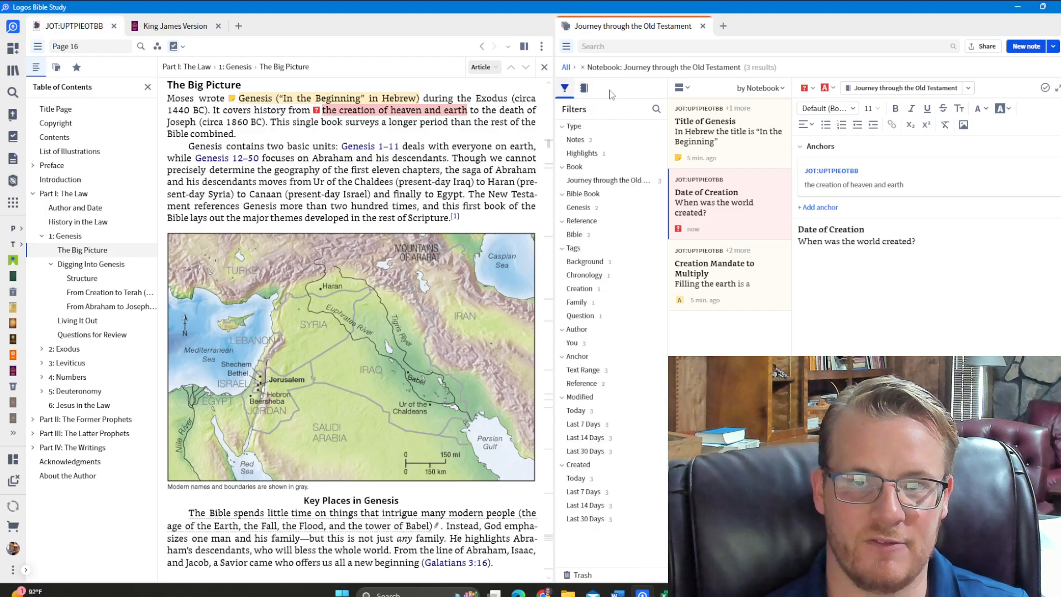
left_click(690, 90)
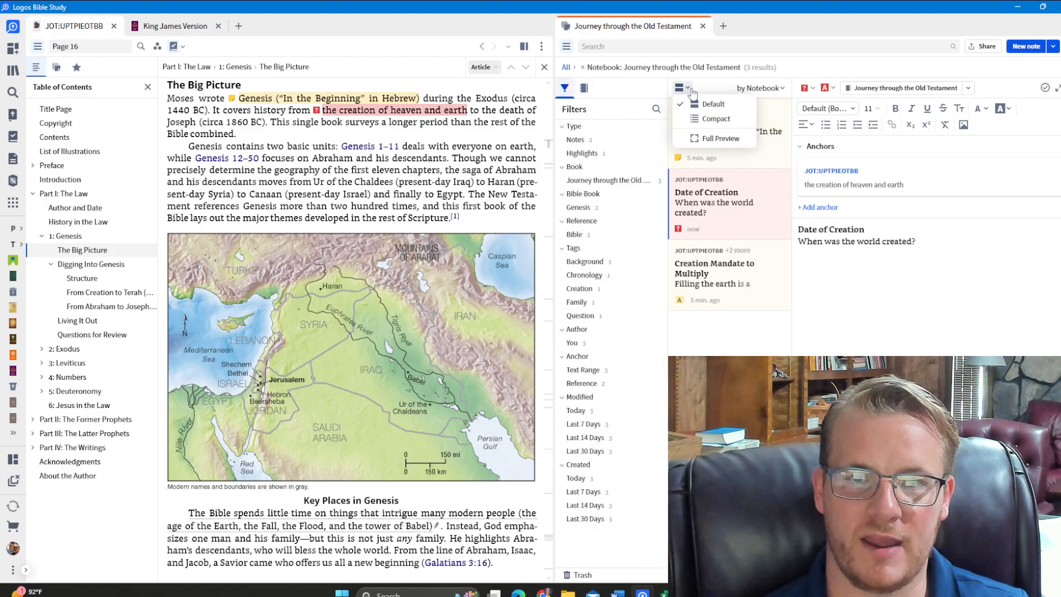
left_click(698, 126)
left_click(681, 87)
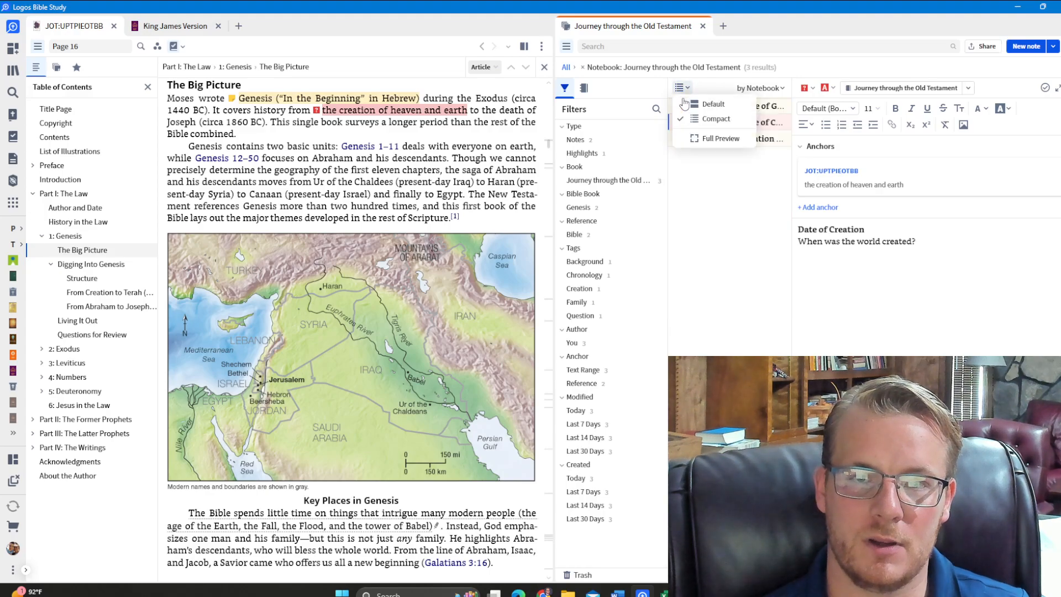
left_click(691, 104)
left_click(686, 91)
left_click(699, 139)
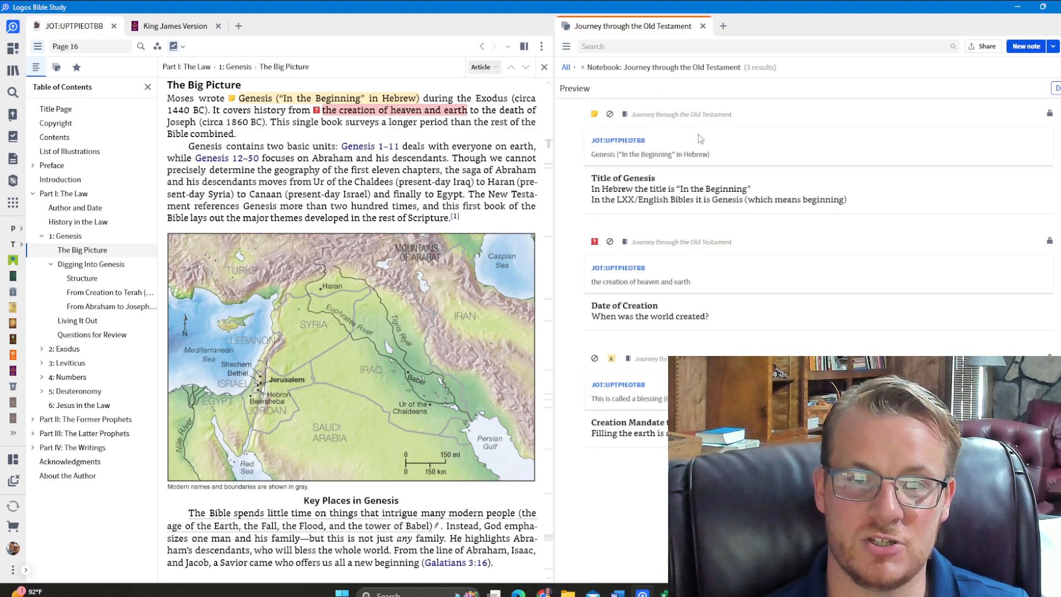
left_click(1055, 89)
Make the "Journey through the Old Testament" notebook public in its sharing settings, and turn public access off again
left_click(1059, 46)
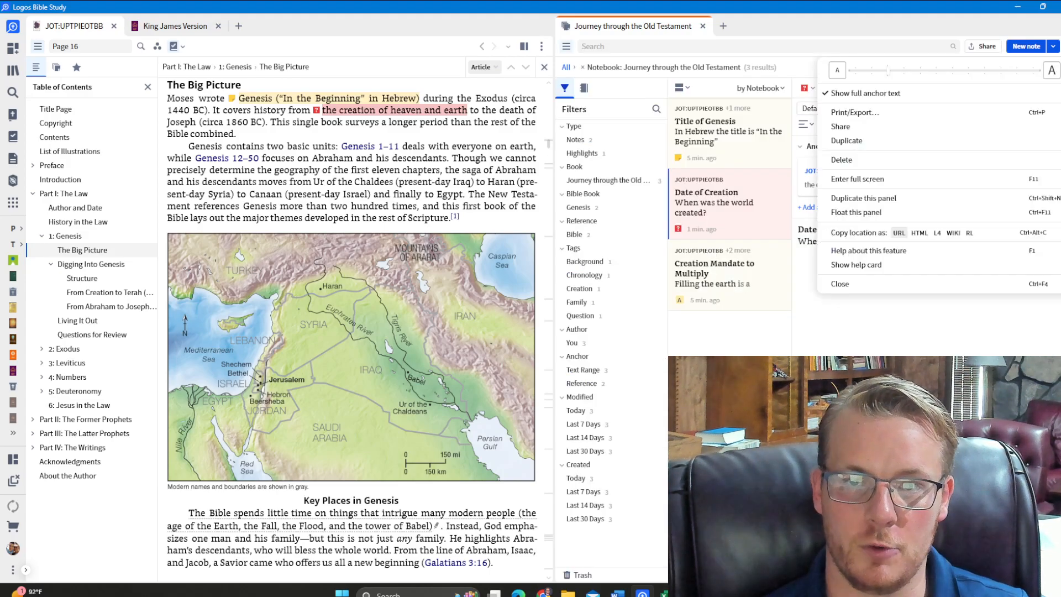
left_click(987, 51)
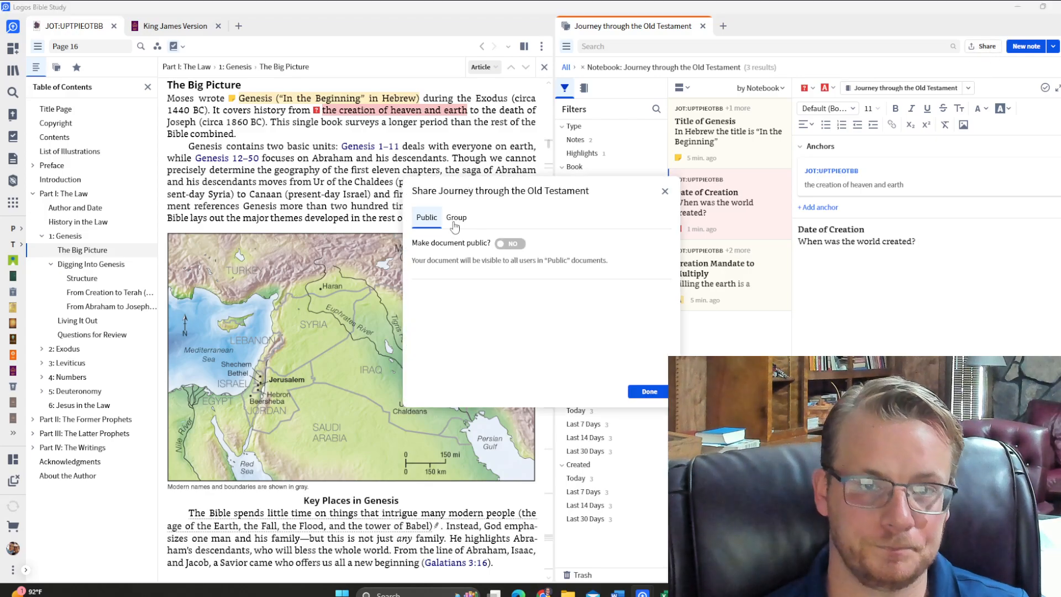
left_click(506, 246)
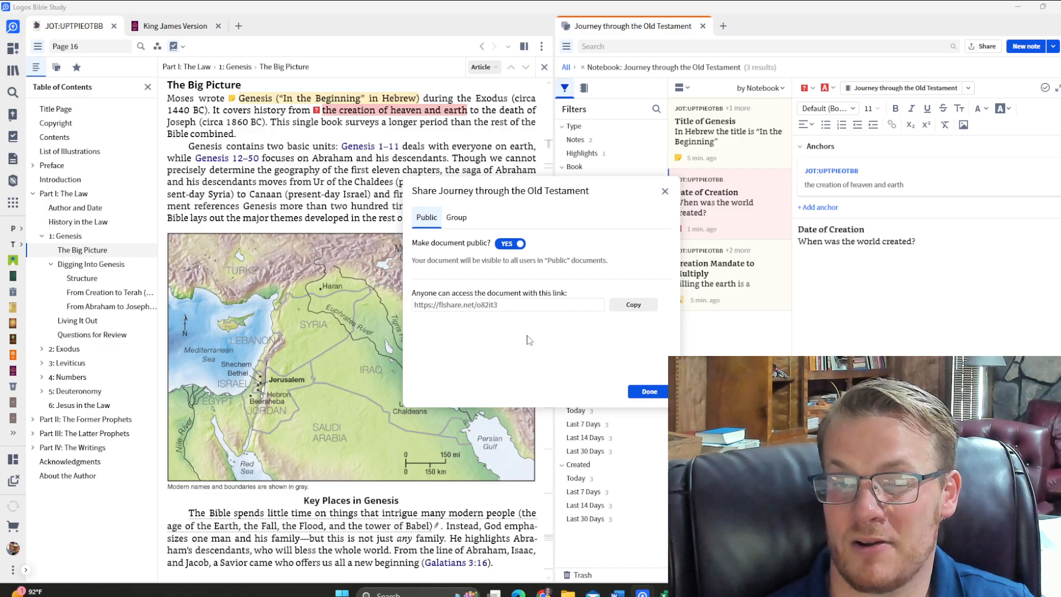
left_click(504, 244)
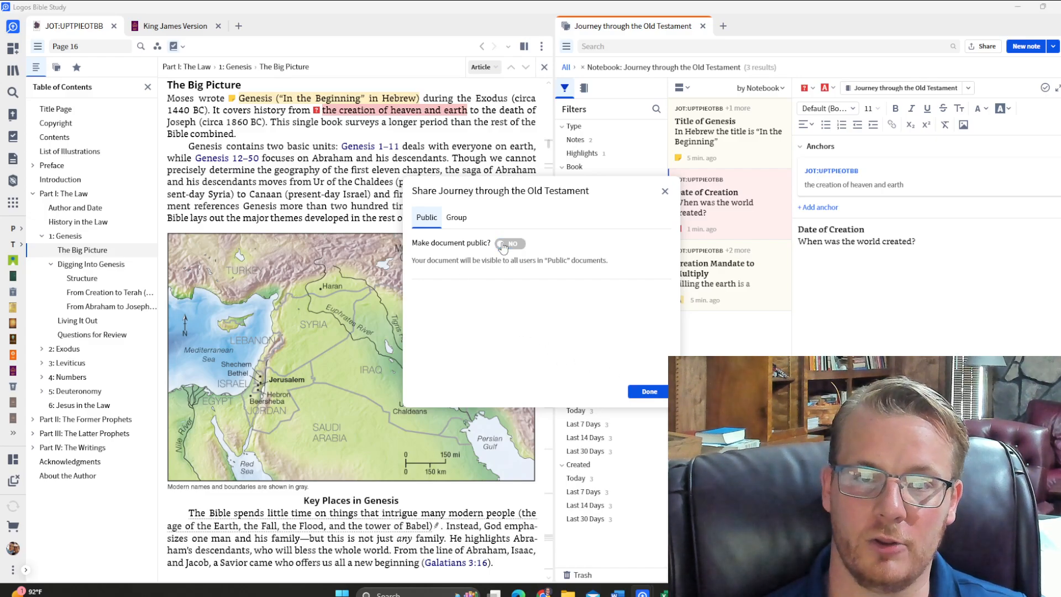
left_click(664, 192)
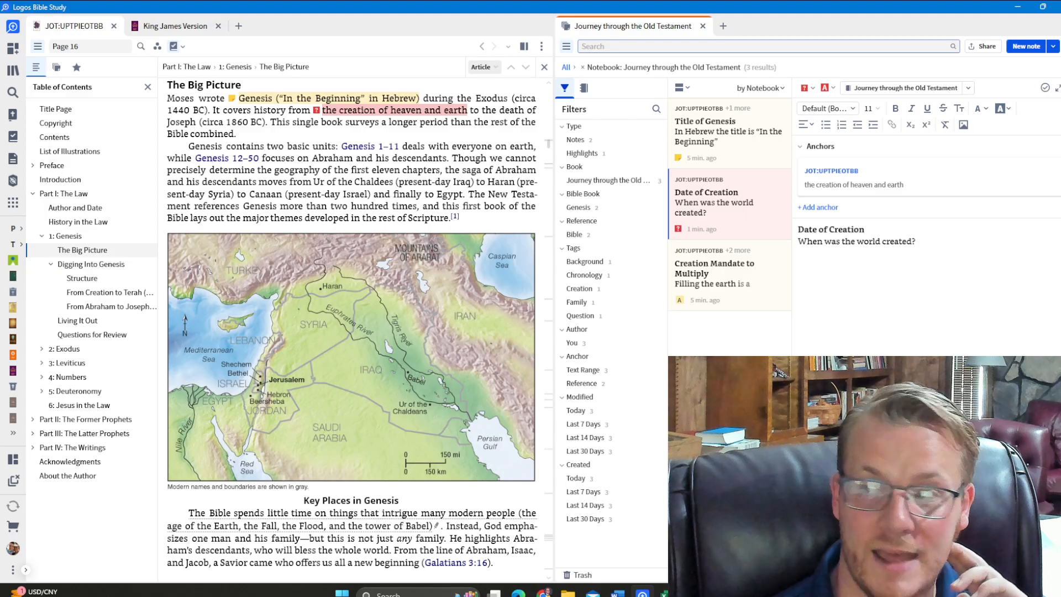
Select the Genesis chapter title in the book and add a new note anchored to it
left_click(59, 236)
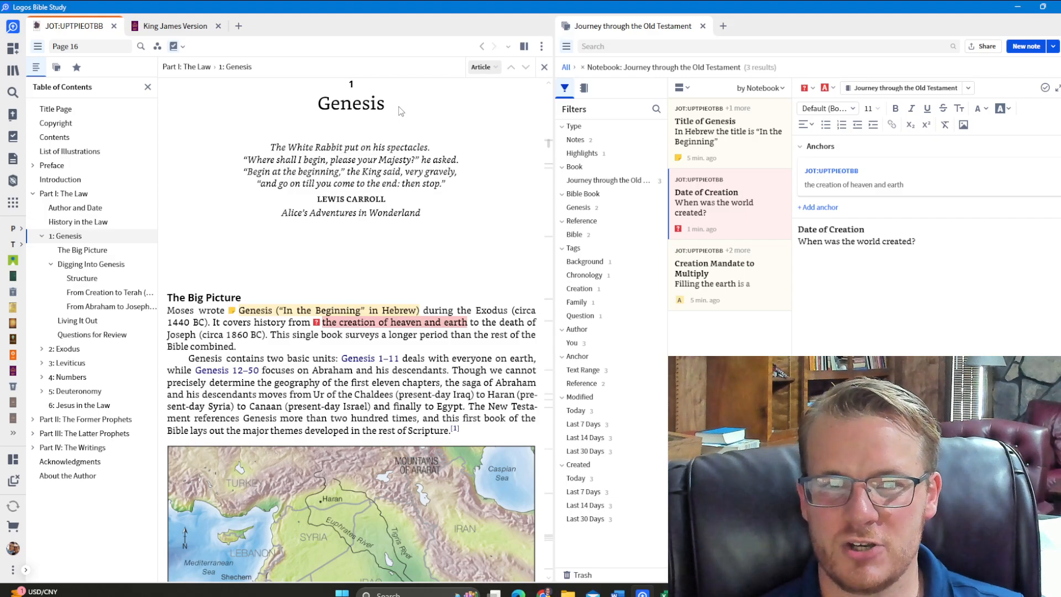
scroll(387, 166, "up", 1)
left_click_drag(396, 154, 338, 153)
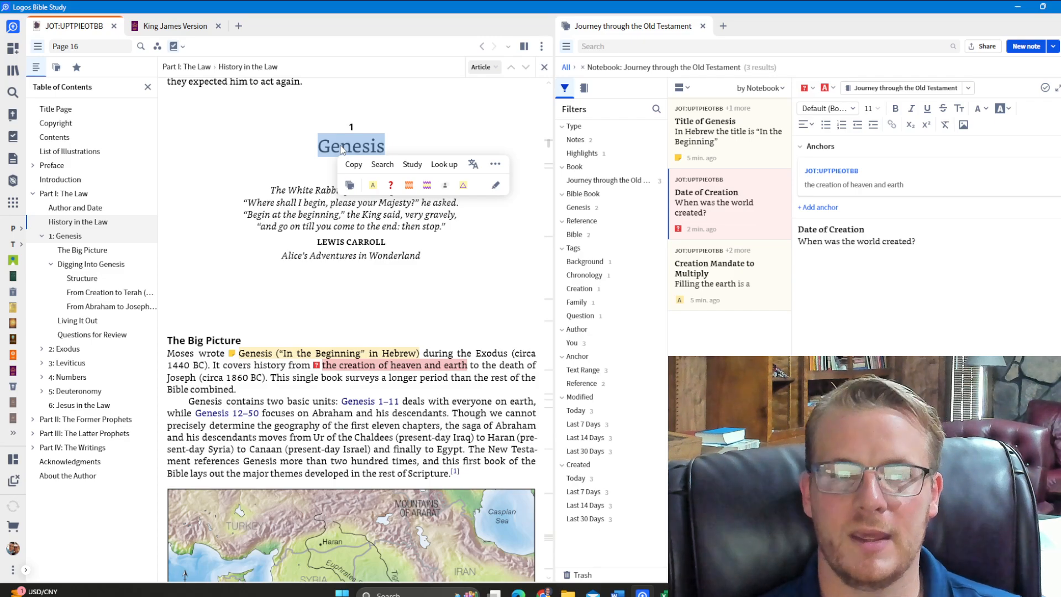
right_click(342, 149)
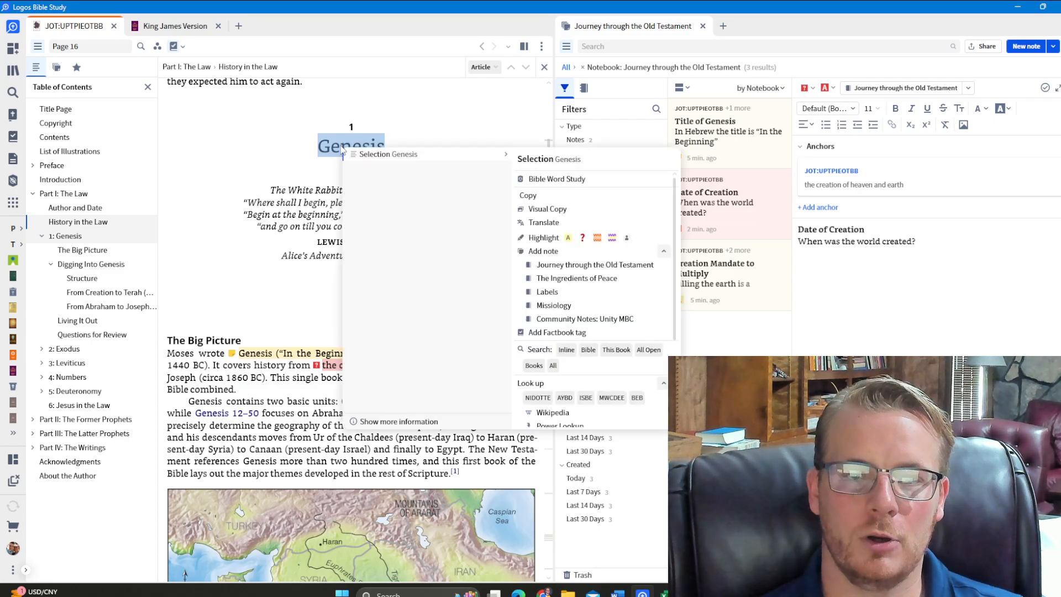
left_click(544, 251)
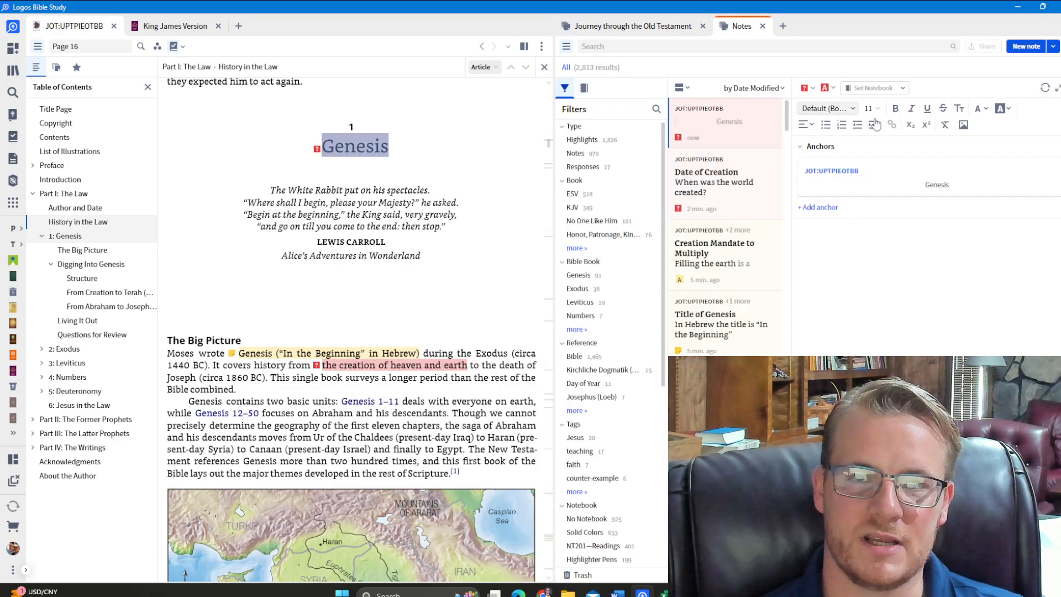
Write the note with the bold heading "Summary" and the regular text "The chapter in your own words."
left_click(895, 108)
type("Su")
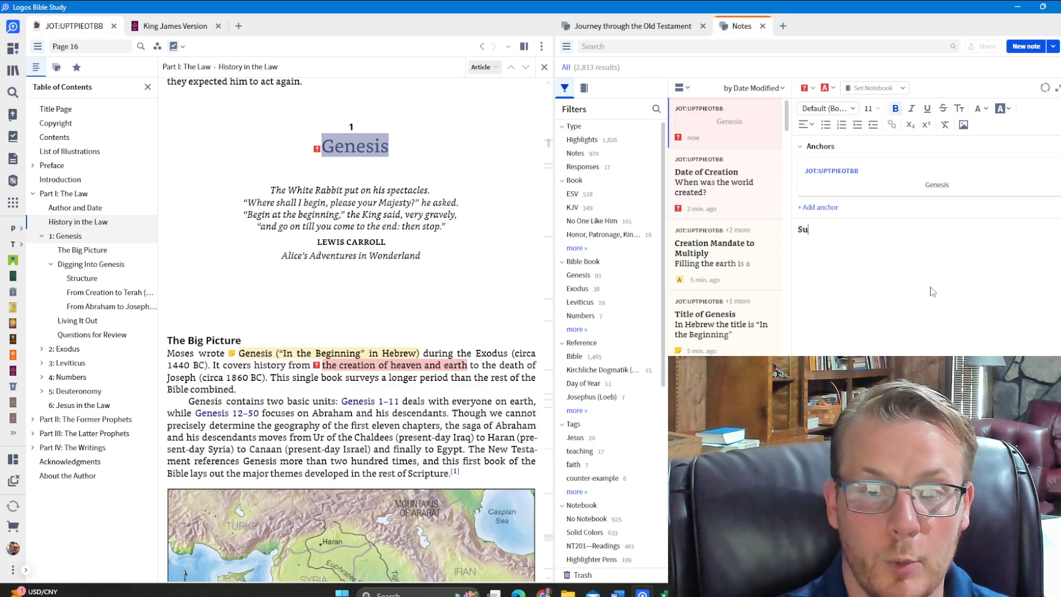
type("mmdaary")
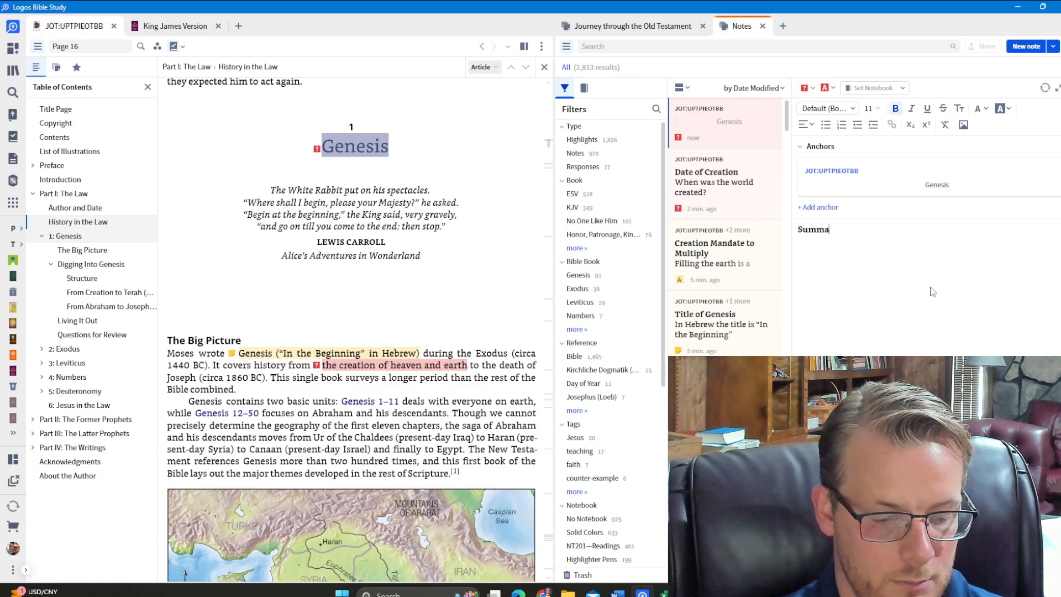
key("Return")
key("ctrl+b")
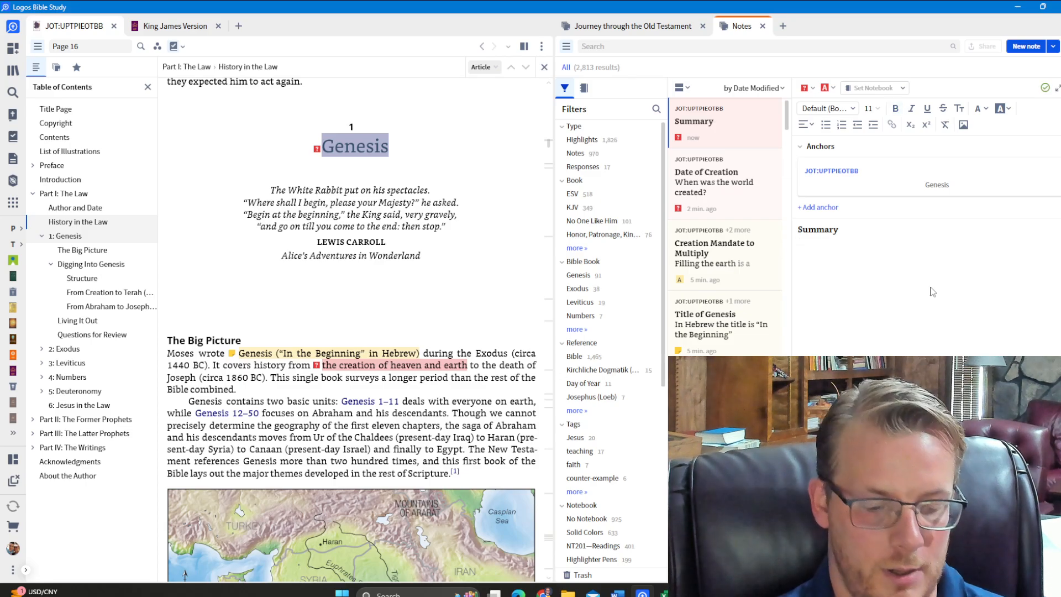
type("The chapter in your own words.")
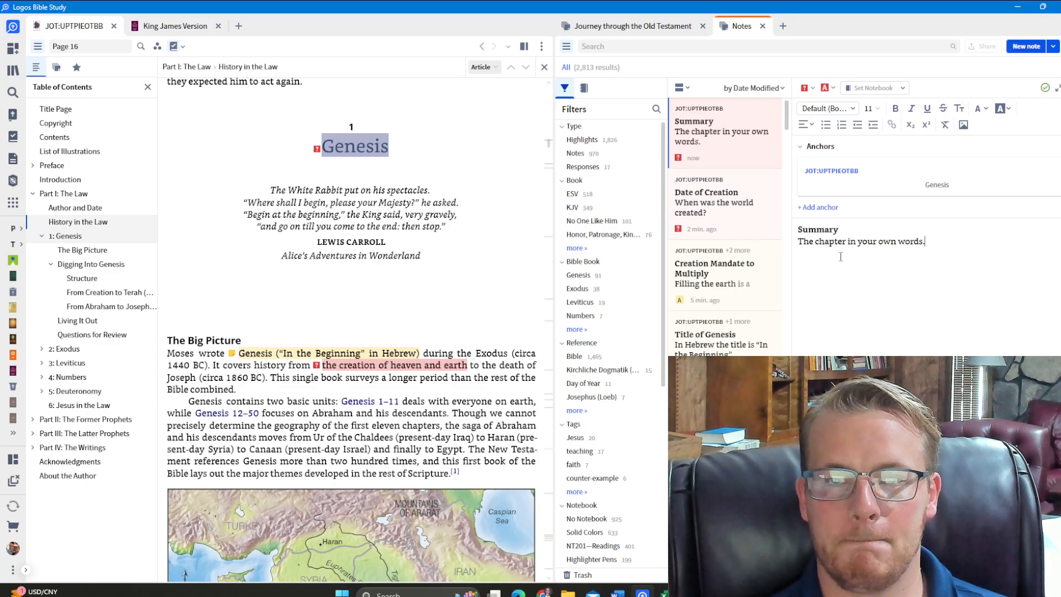
Change the Summary note's icon to the light bulb and its color to yellow, trying no icon and the plain note icon first
left_click(812, 89)
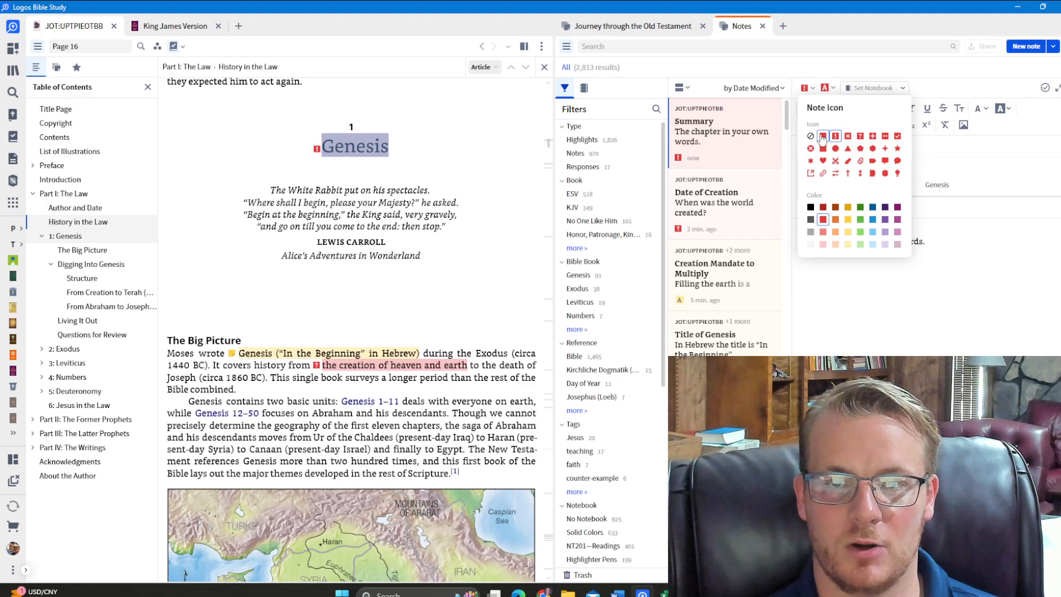
left_click(811, 136)
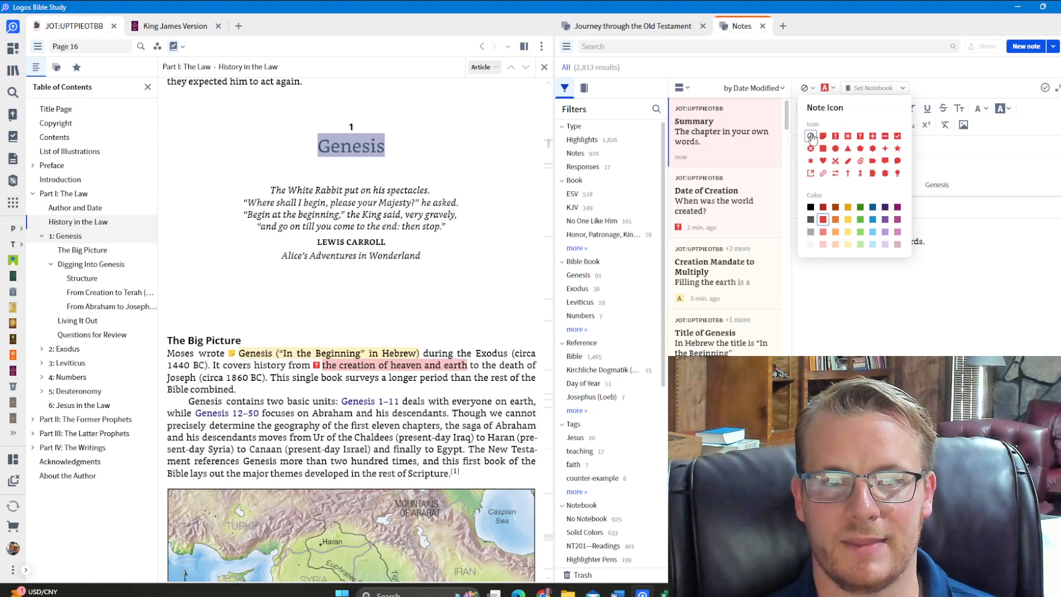
left_click(823, 136)
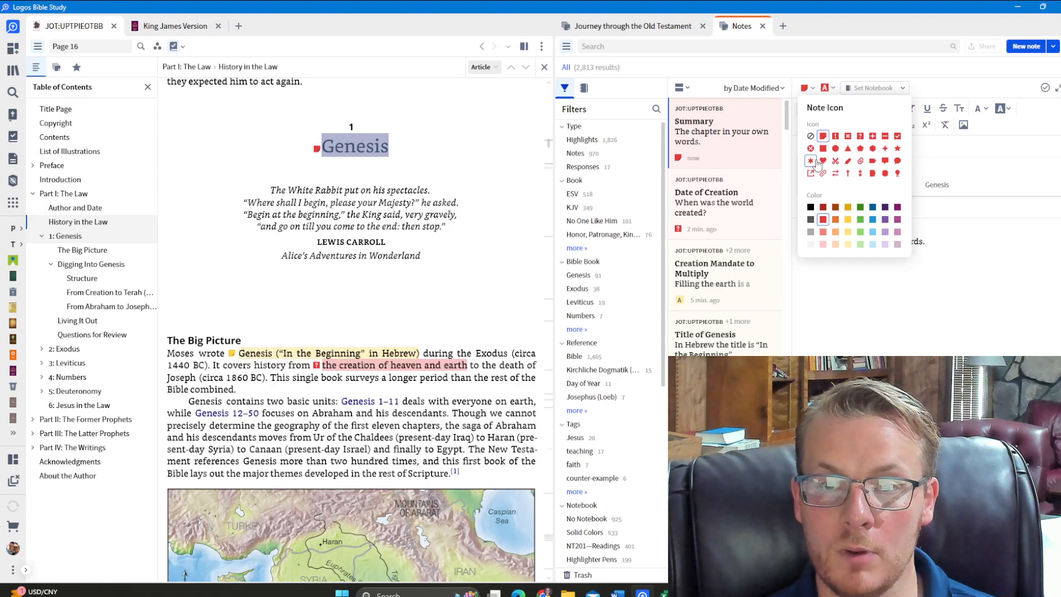
left_click(897, 173)
left_click(848, 209)
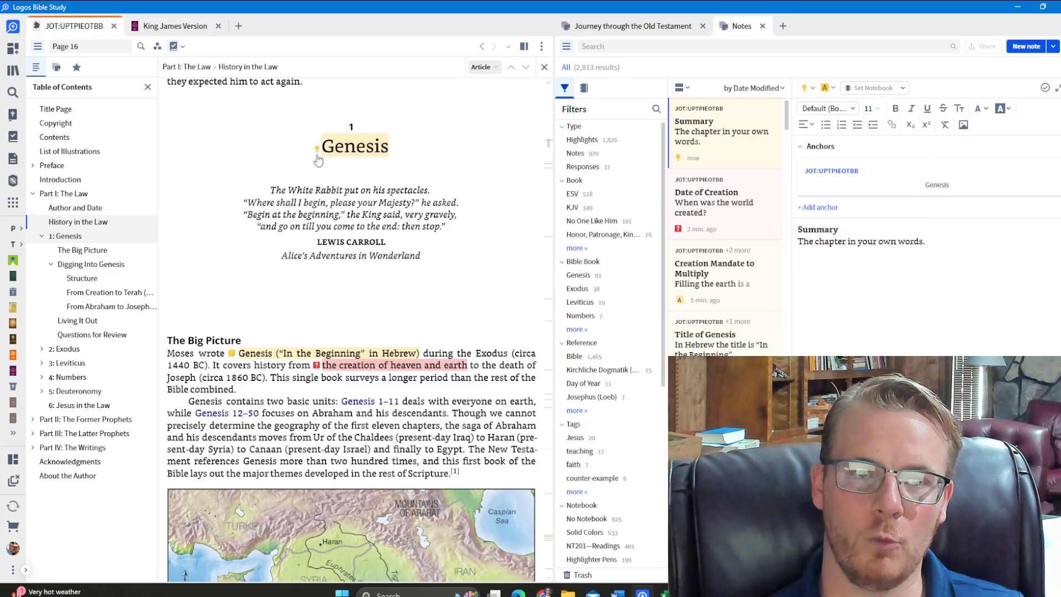
Preview the notes attached to the Genesis title and to the marked phrases under The Big Picture
mouse_move(318, 156)
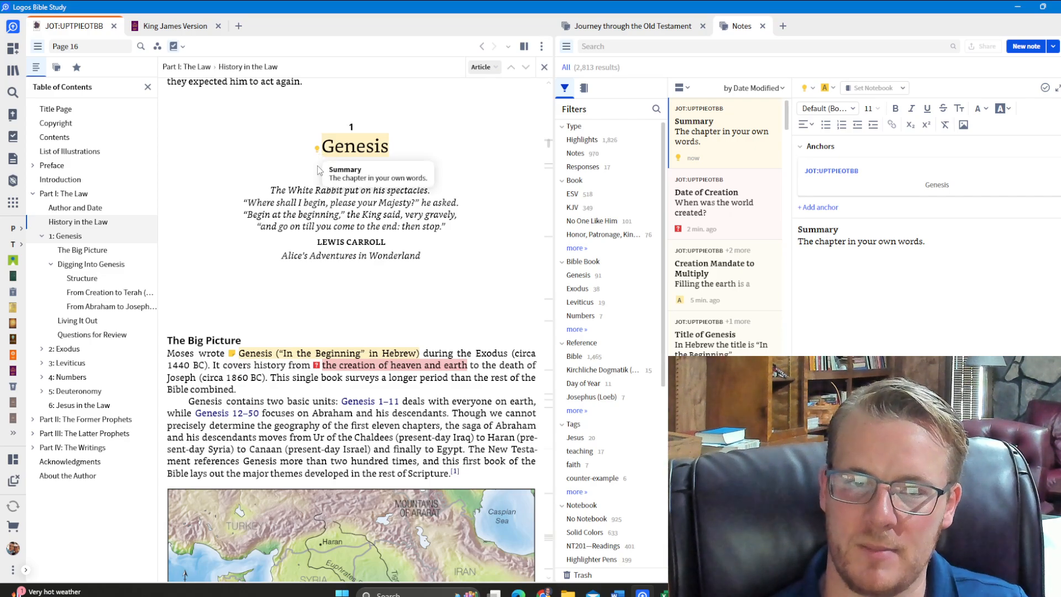
mouse_move(232, 358)
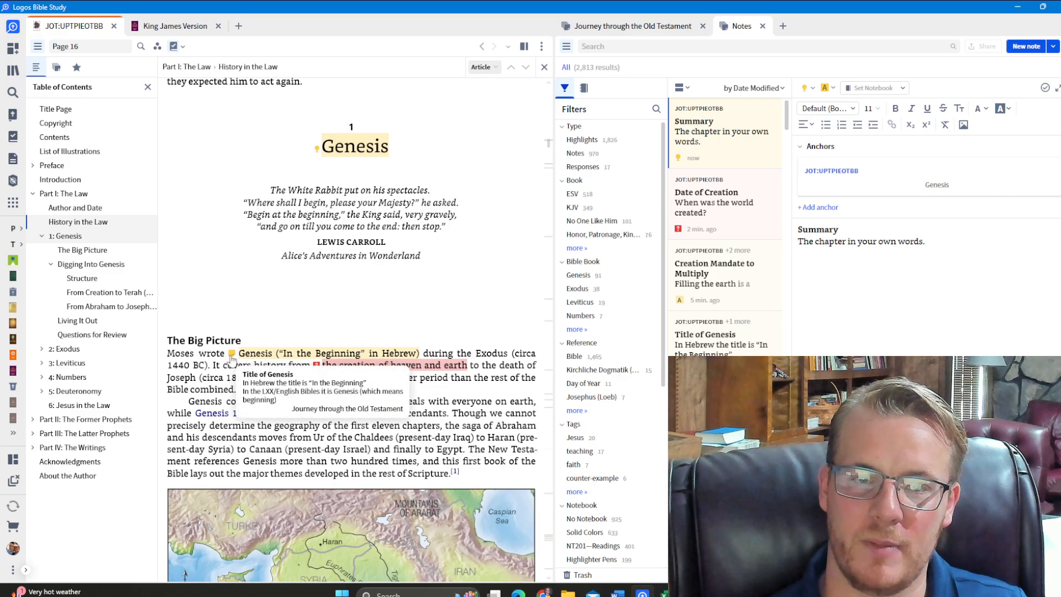
mouse_move(318, 370)
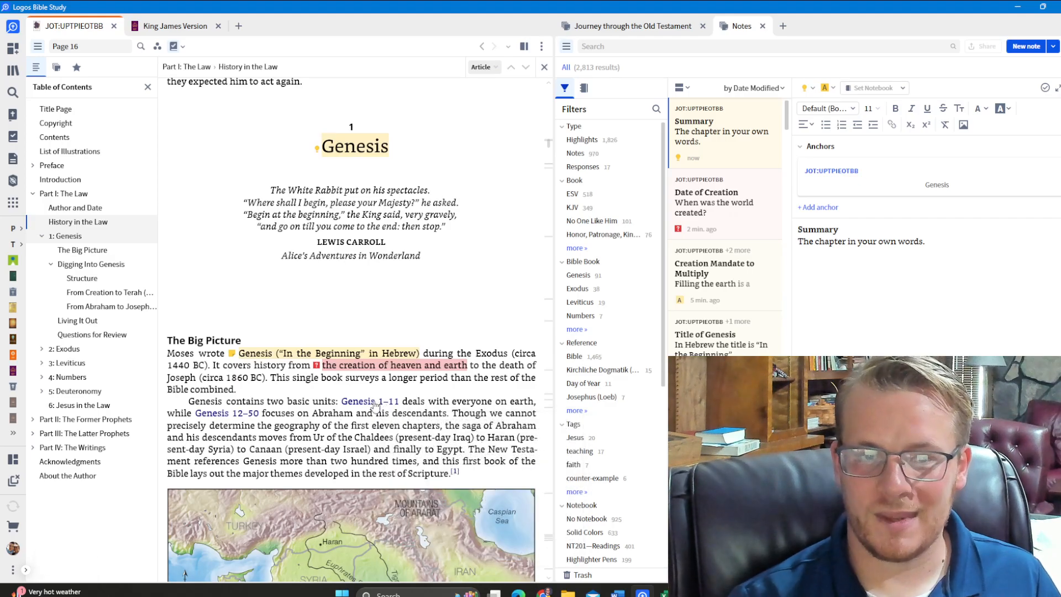
scroll(387, 410, "down", 1)
scroll(381, 401, "down", 2)
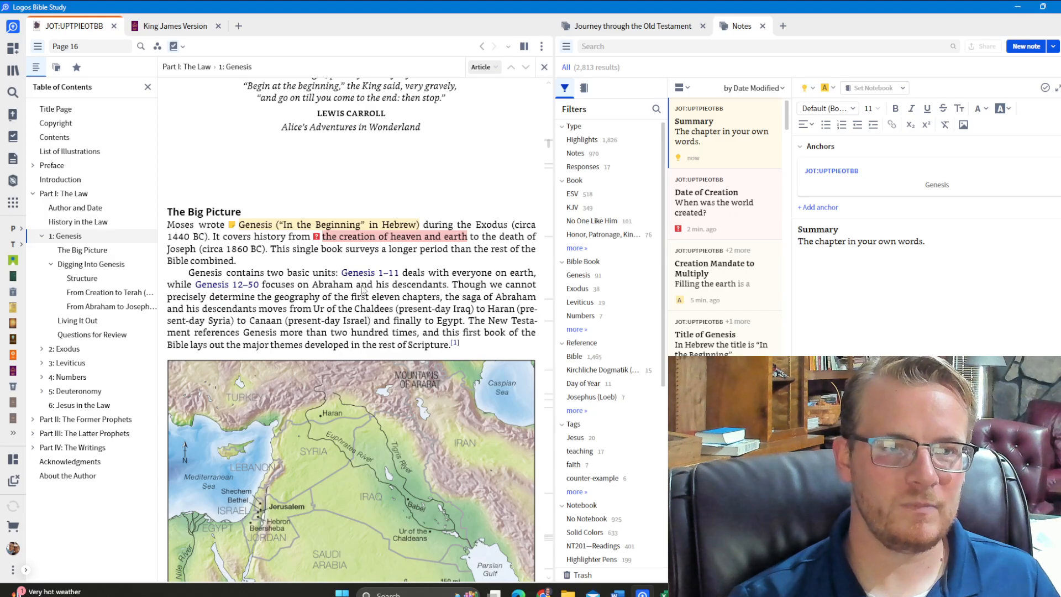
Open the Concordance tool and set it to list the Reference entries of Journey through the Old Testament
left_click(12, 204)
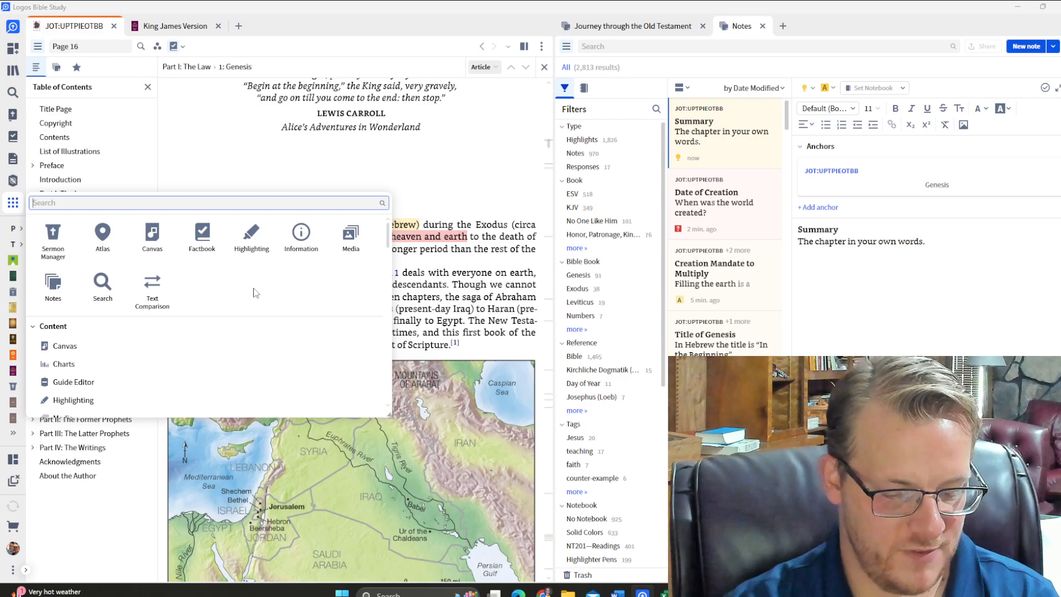
type("concor")
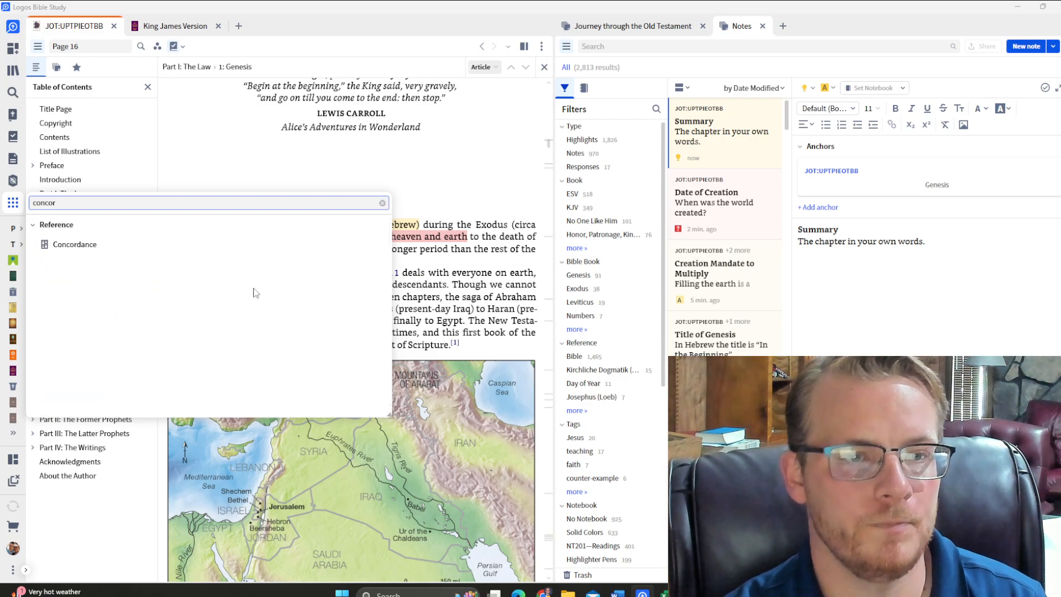
left_click(85, 247)
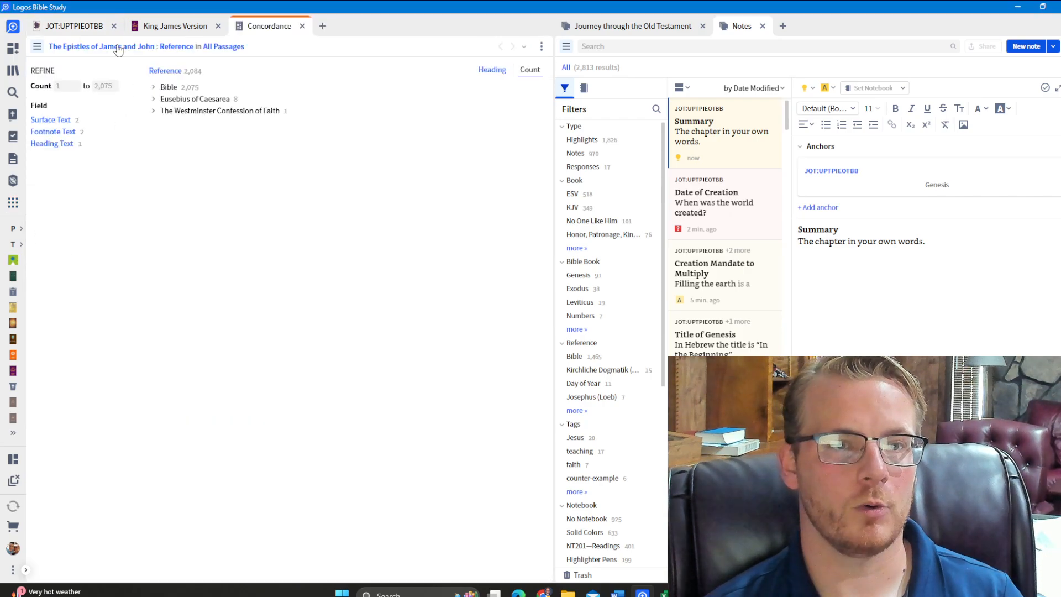
left_click(117, 50)
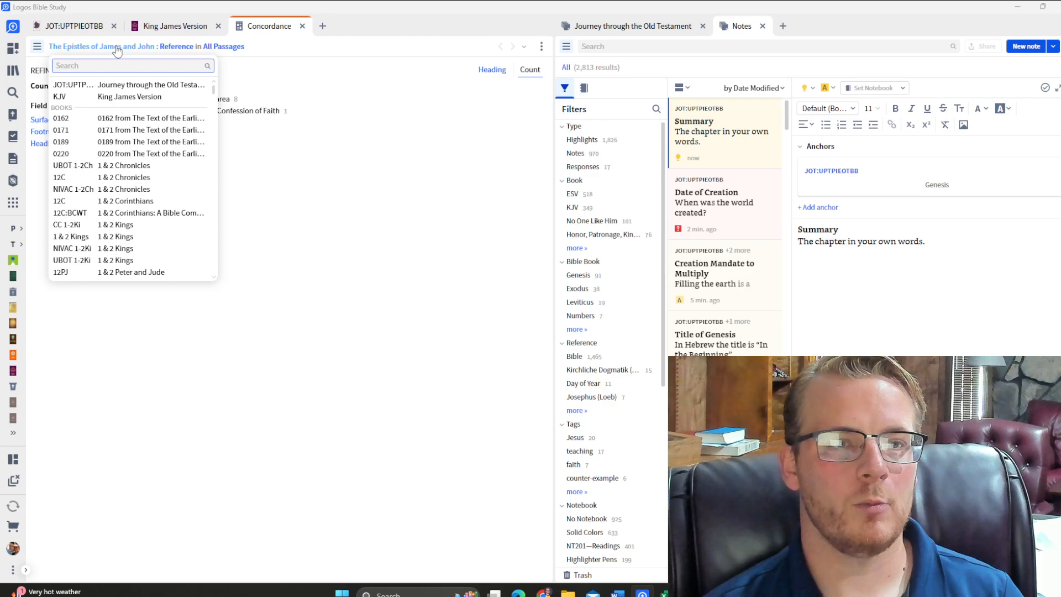
left_click(113, 87)
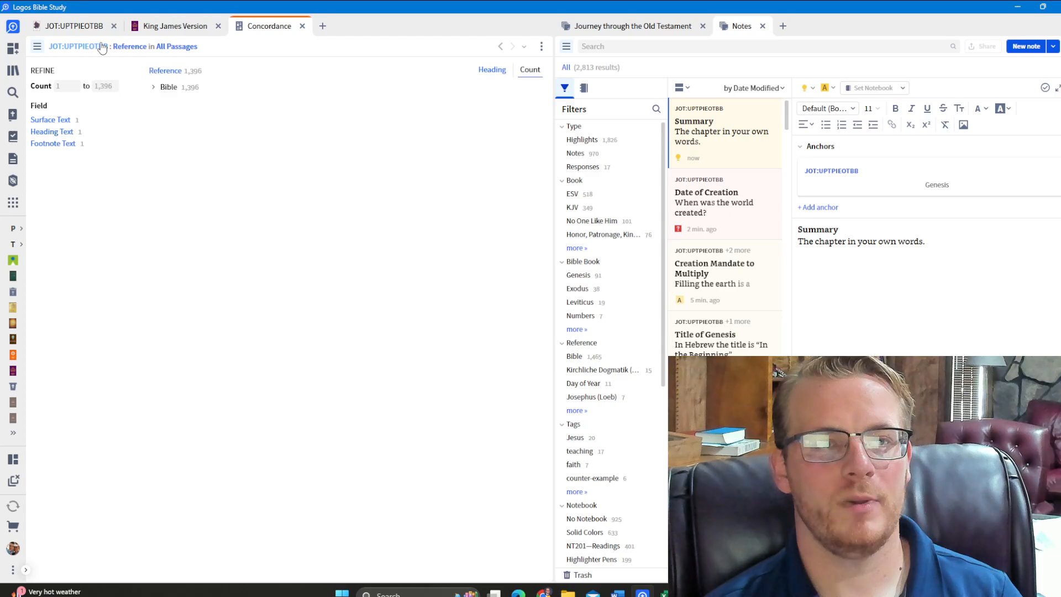
left_click(130, 47)
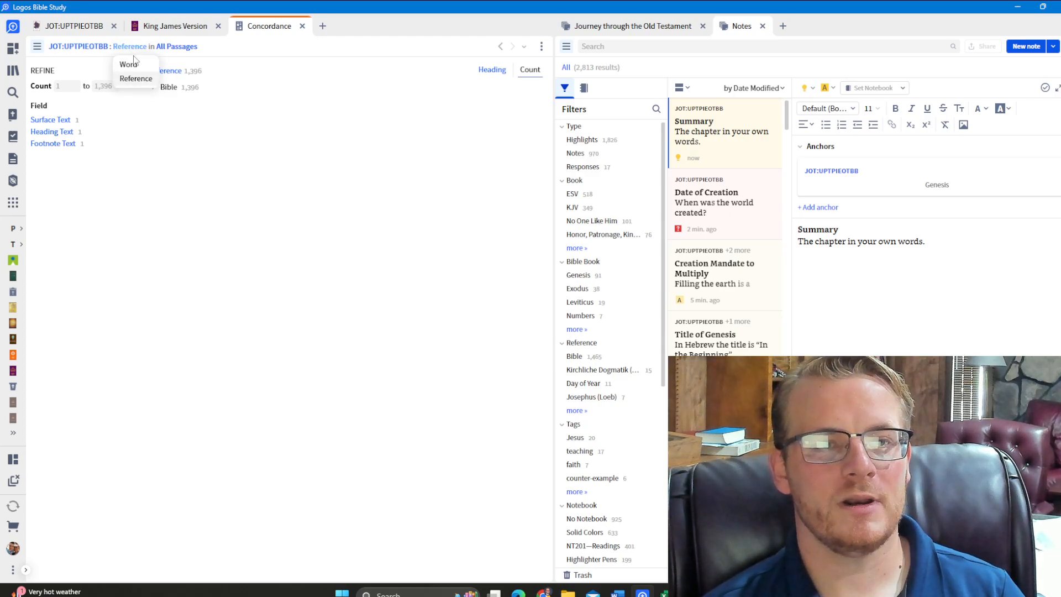
left_click(136, 79)
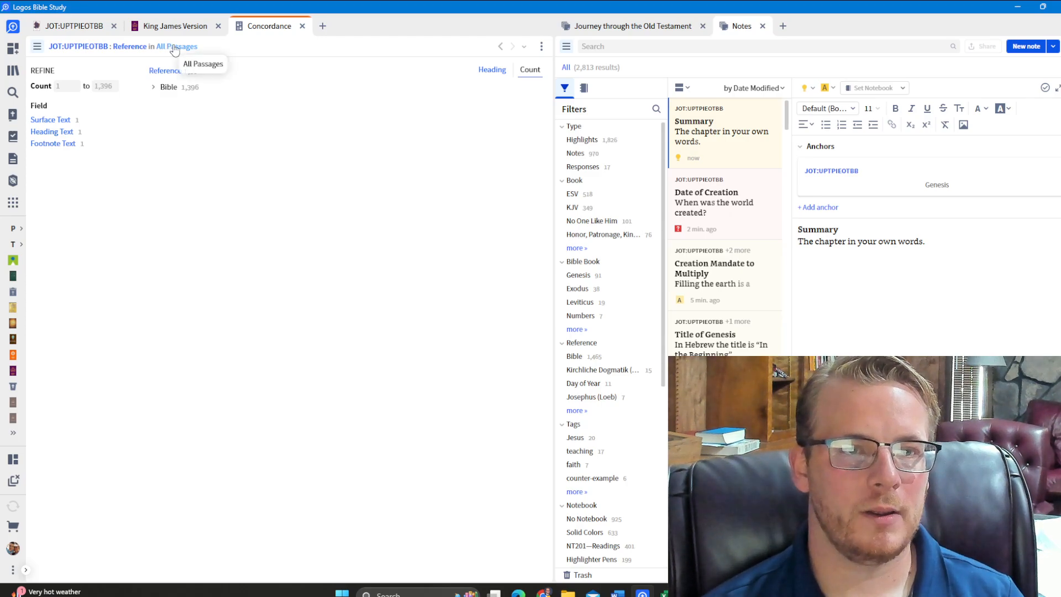
Expand the Bible references to examine the Isaiah entries and the 1–39 occurrences, and collapse Isaiah again
left_click(155, 88)
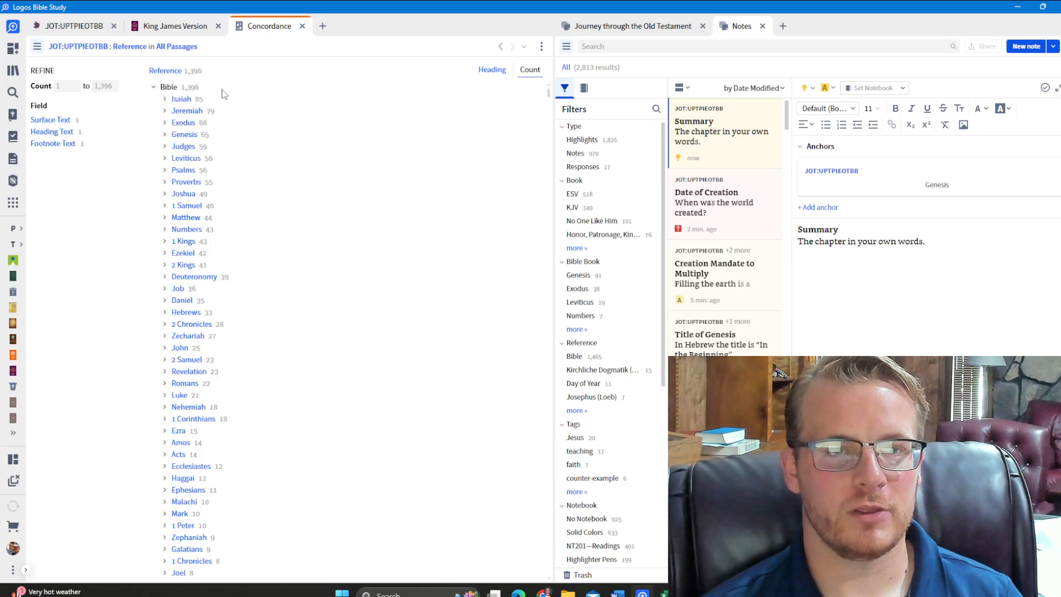
left_click(165, 100)
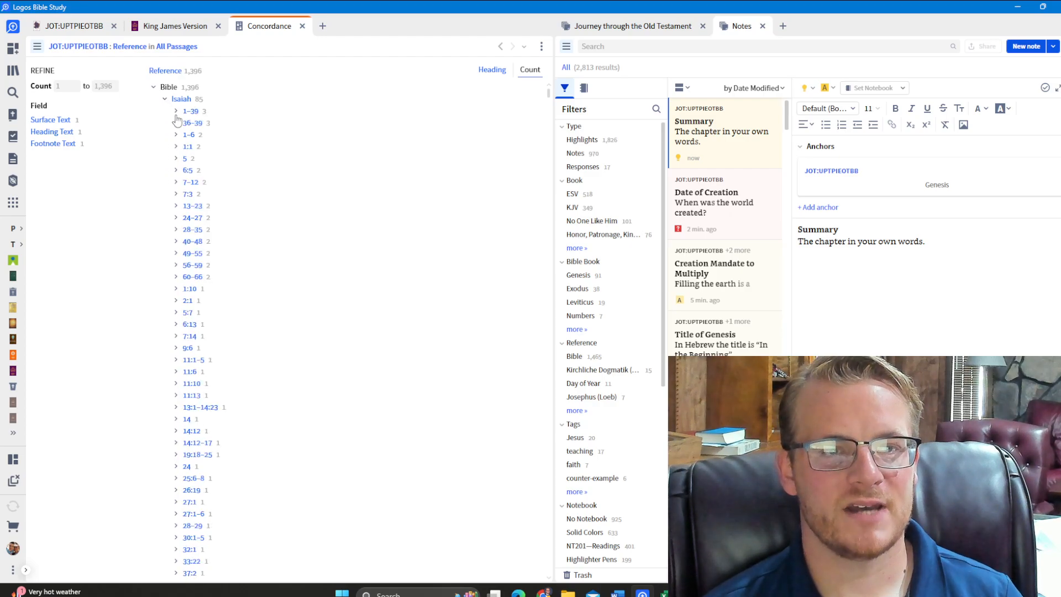
left_click(175, 112)
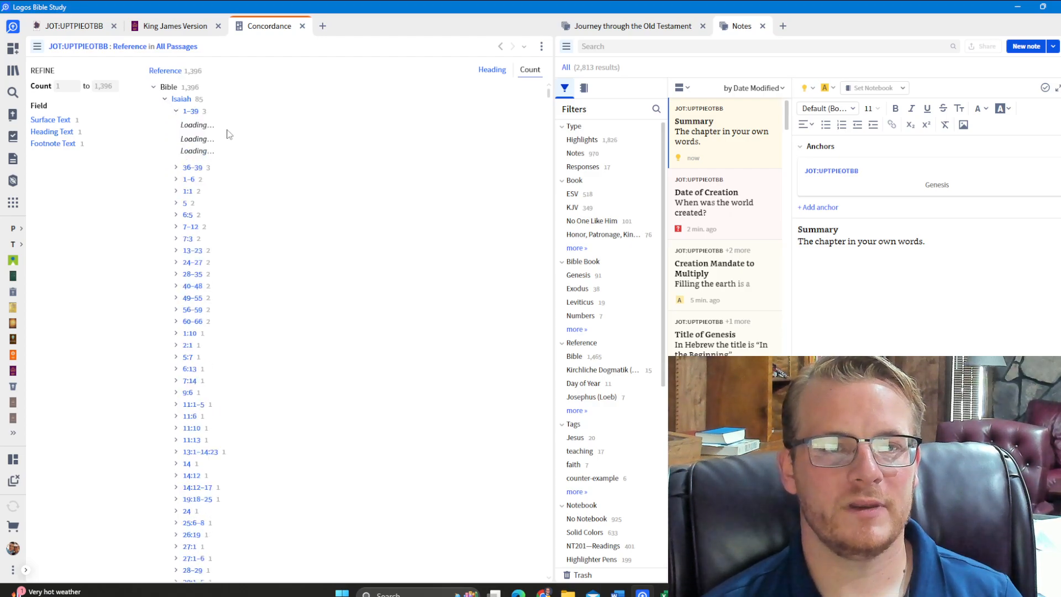
left_click(174, 111)
left_click(165, 99)
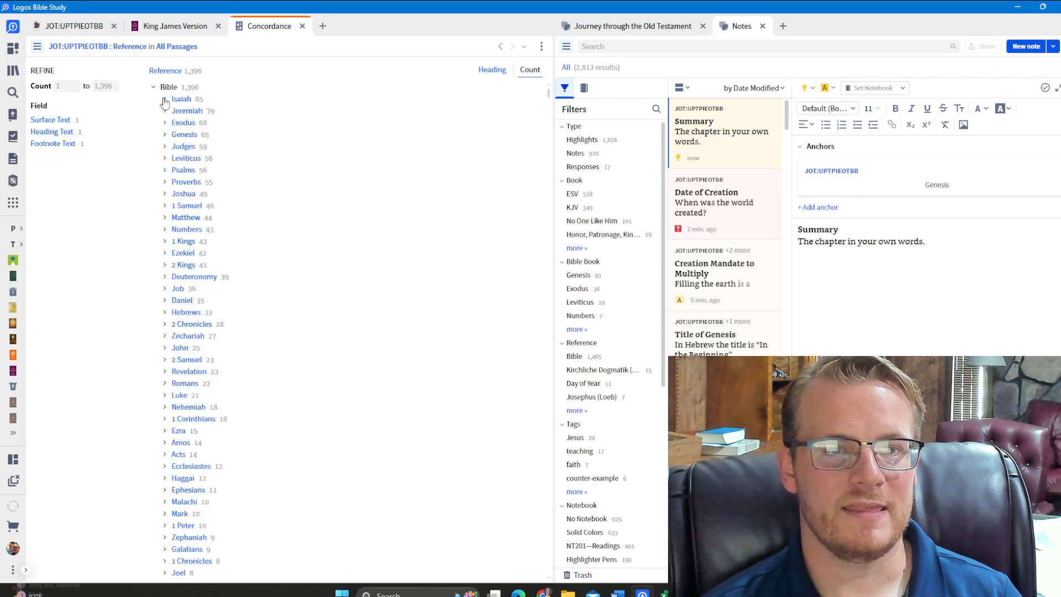
Expand the Genesis references and open the page 21 occurrence of Genesis 1:28 in the book
left_click(165, 135)
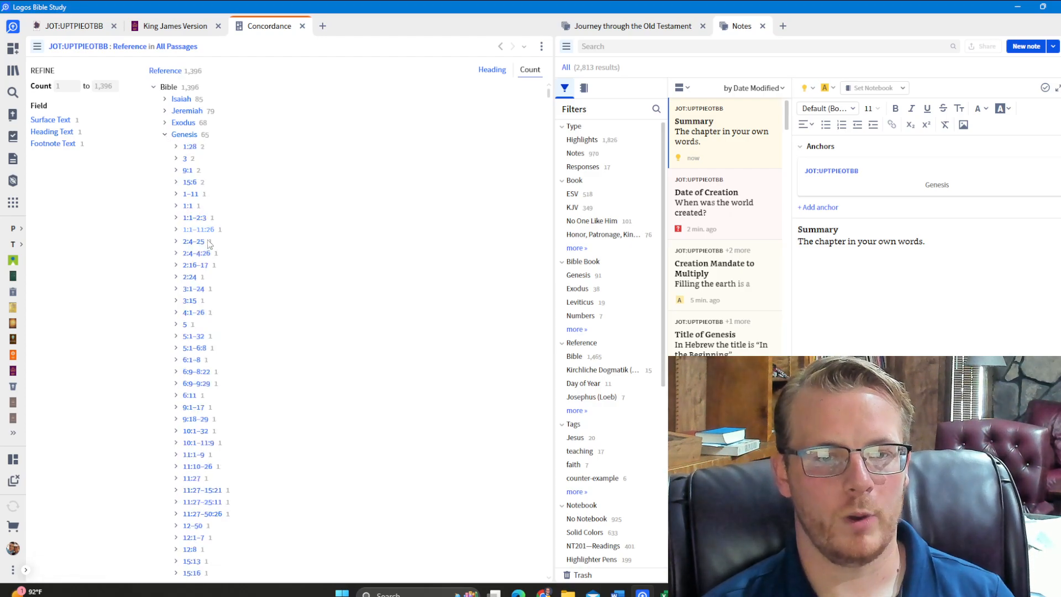
left_click(176, 147)
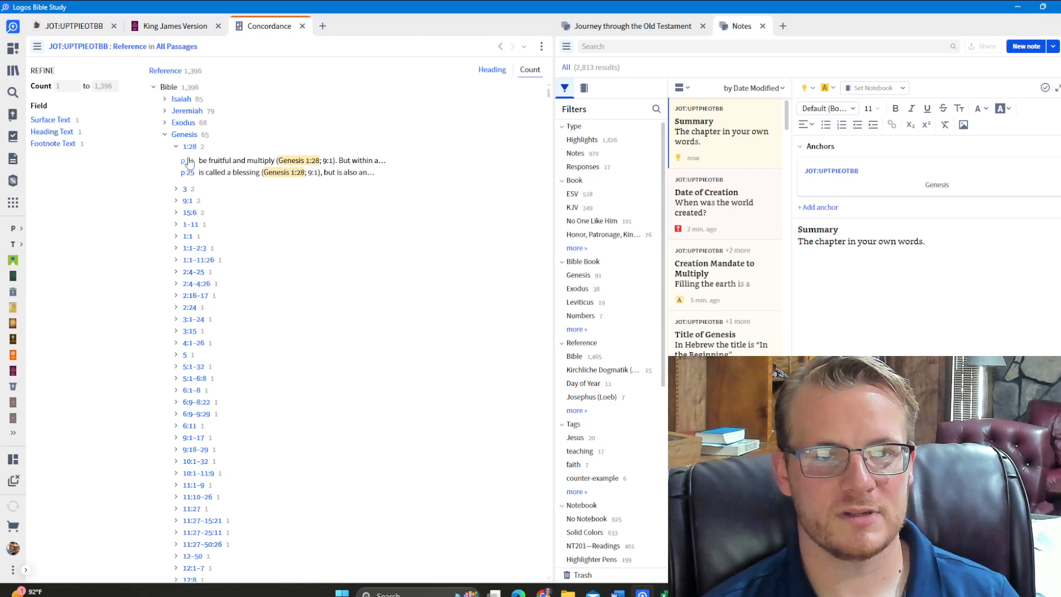
left_click(187, 160)
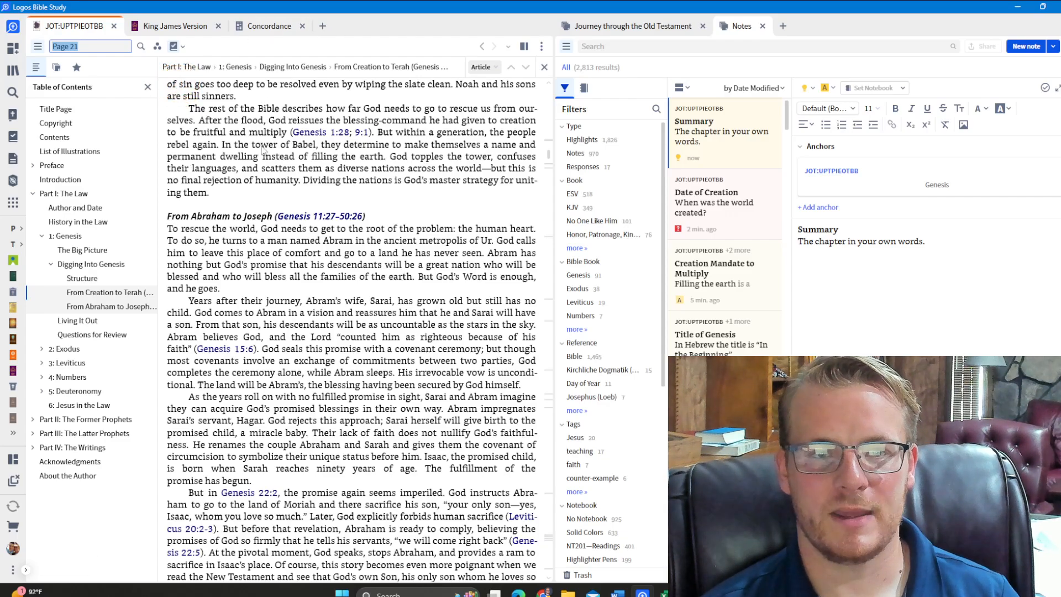
Sort the concordance by Heading, examine the Bible books and the Genesis references in that order, and collapse the list
left_click(272, 29)
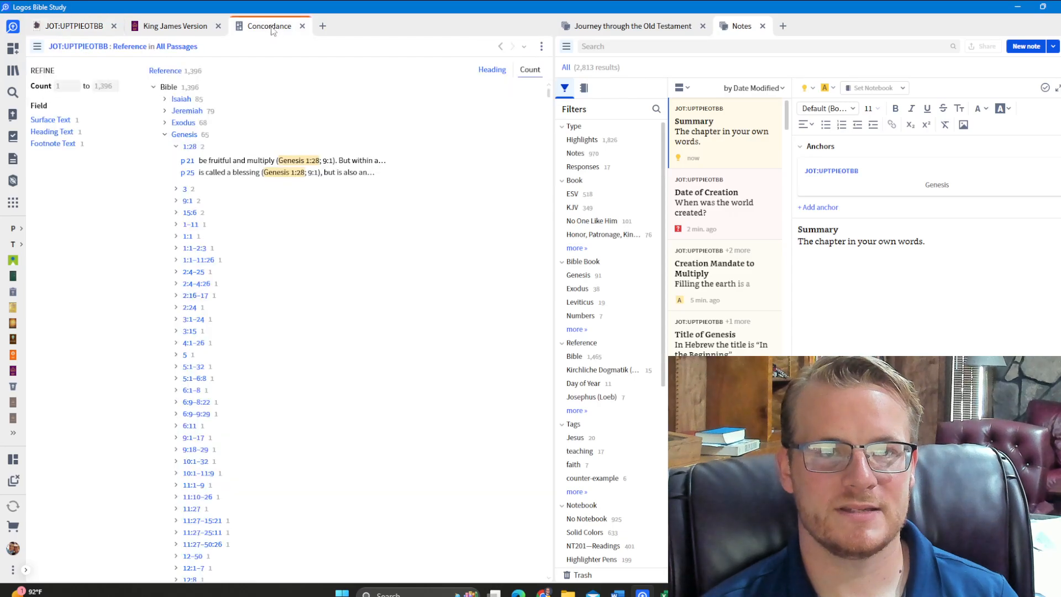
left_click(502, 76)
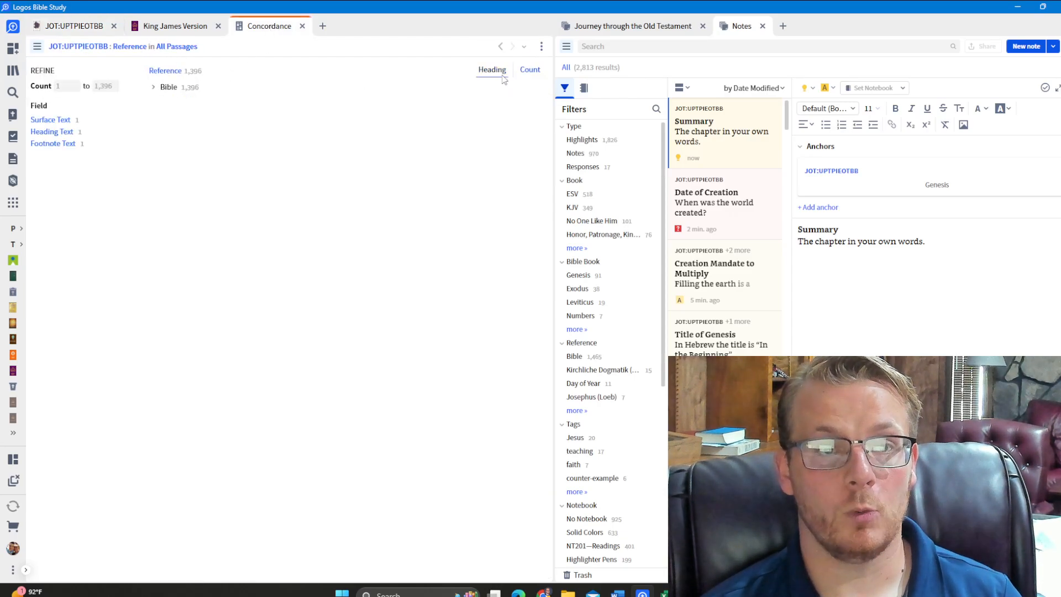
left_click(153, 86)
left_click(164, 99)
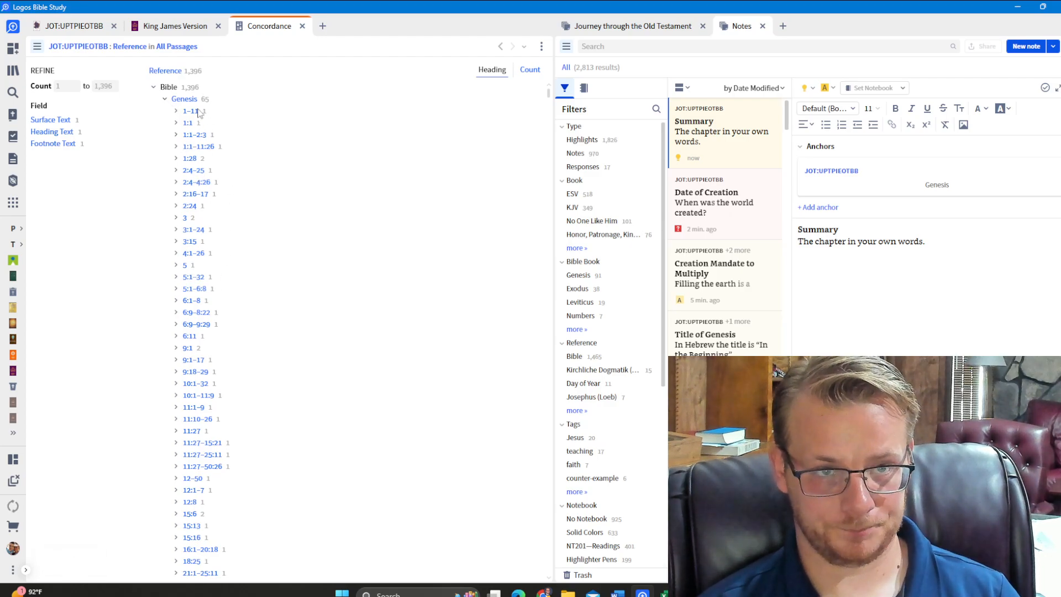
left_click(164, 99)
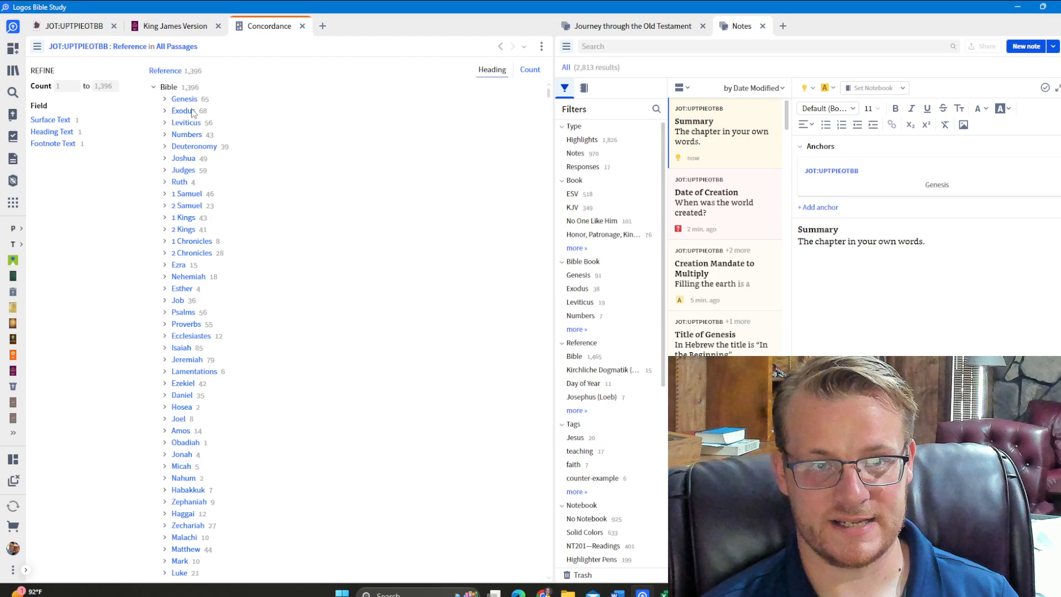
left_click(154, 87)
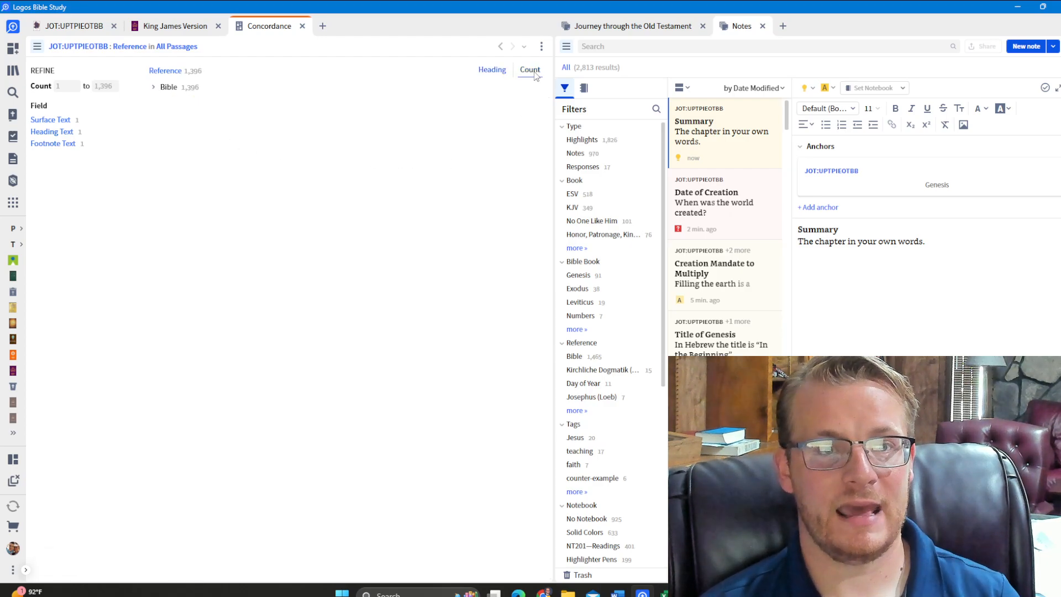
Review the Bible references sorted by Count, and return to the Old Testament book after a glance at the King James Version
left_click(154, 87)
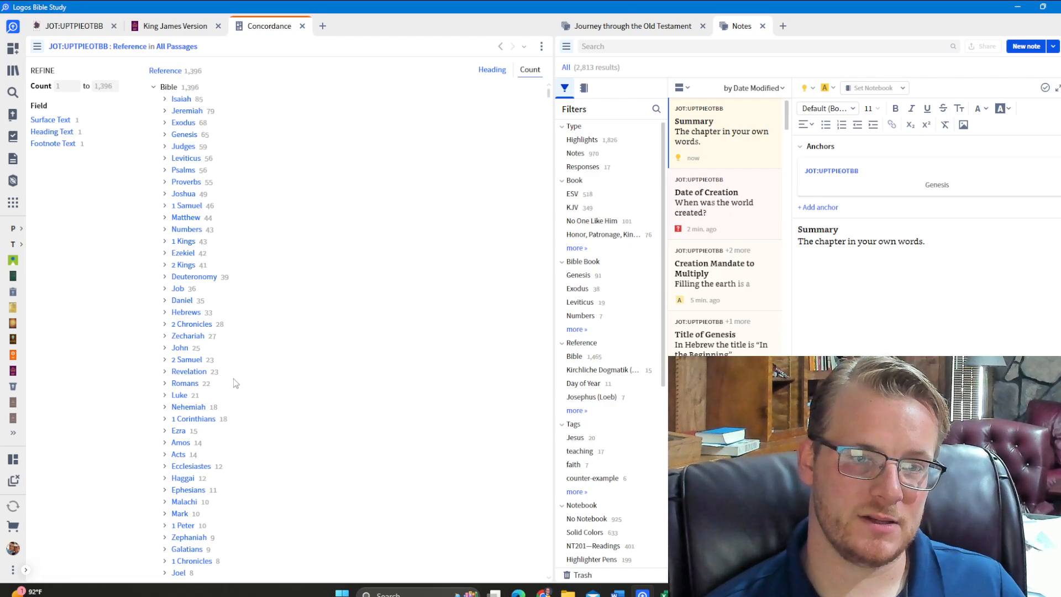
scroll(233, 383, "down", 5)
scroll(233, 383, "up", 5)
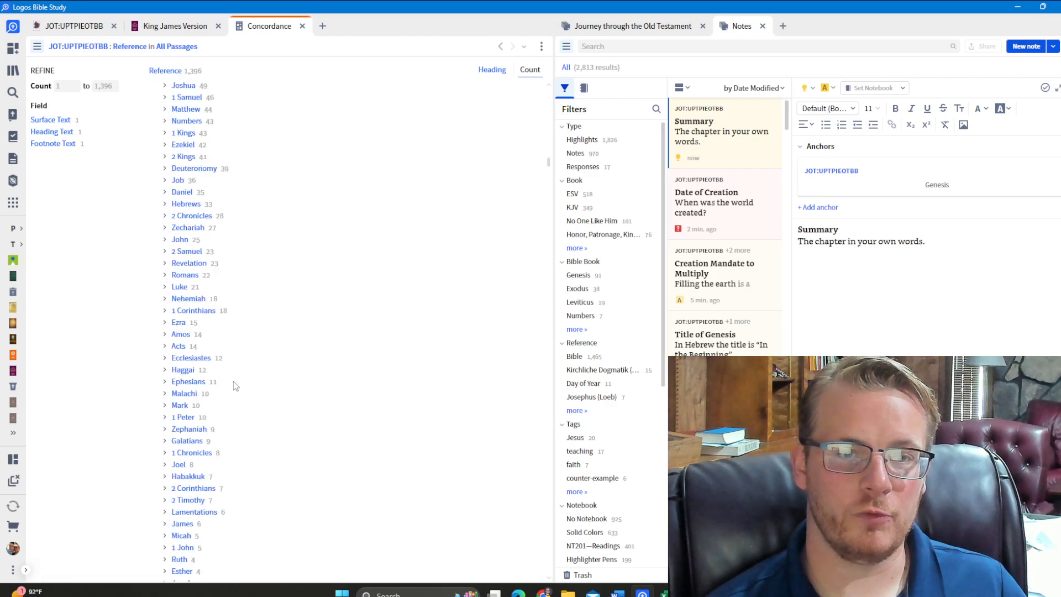
left_click(166, 25)
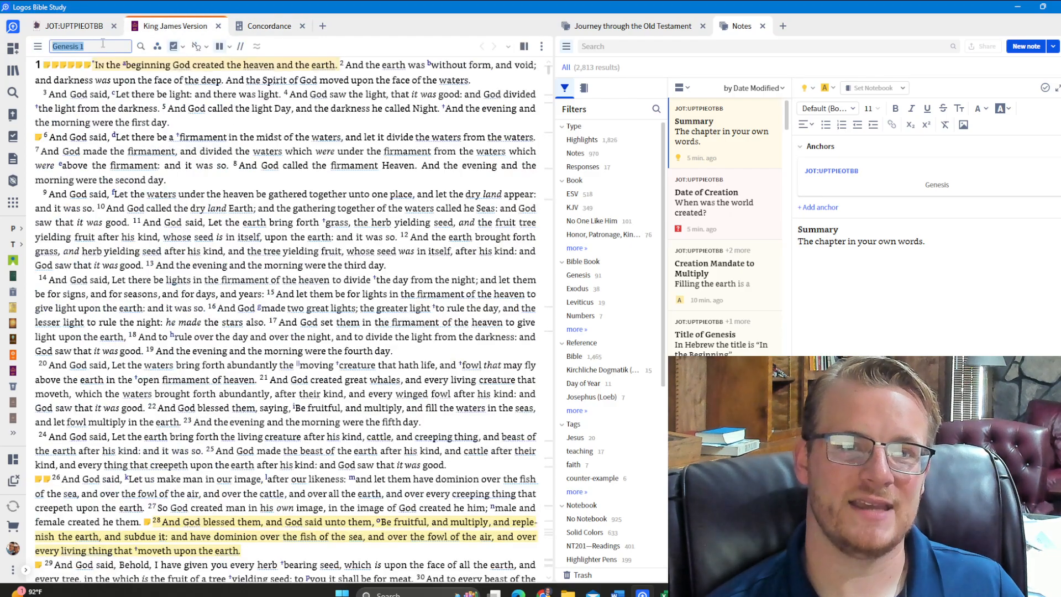
left_click(90, 28)
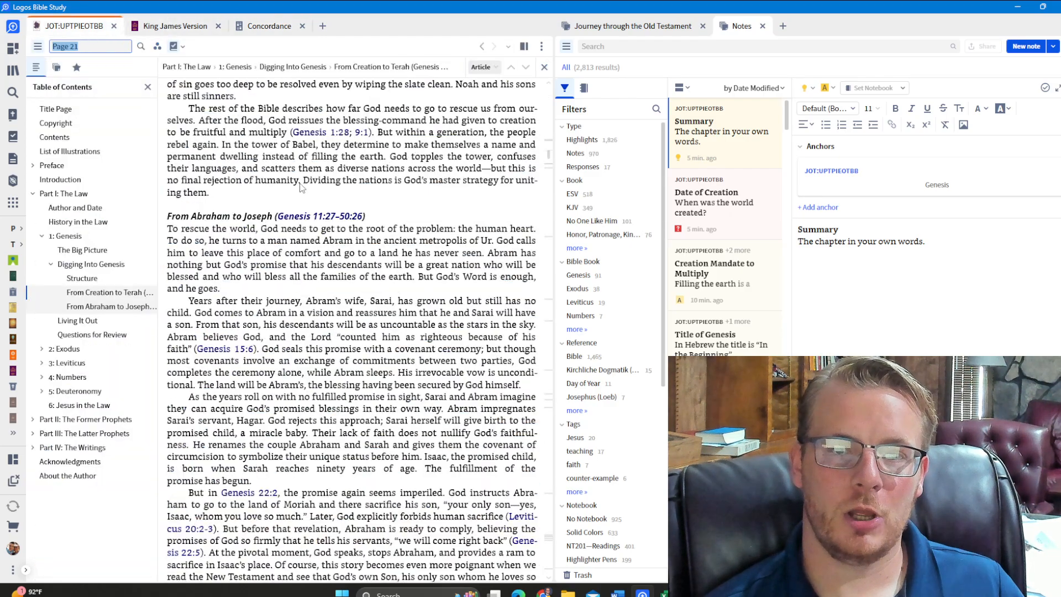